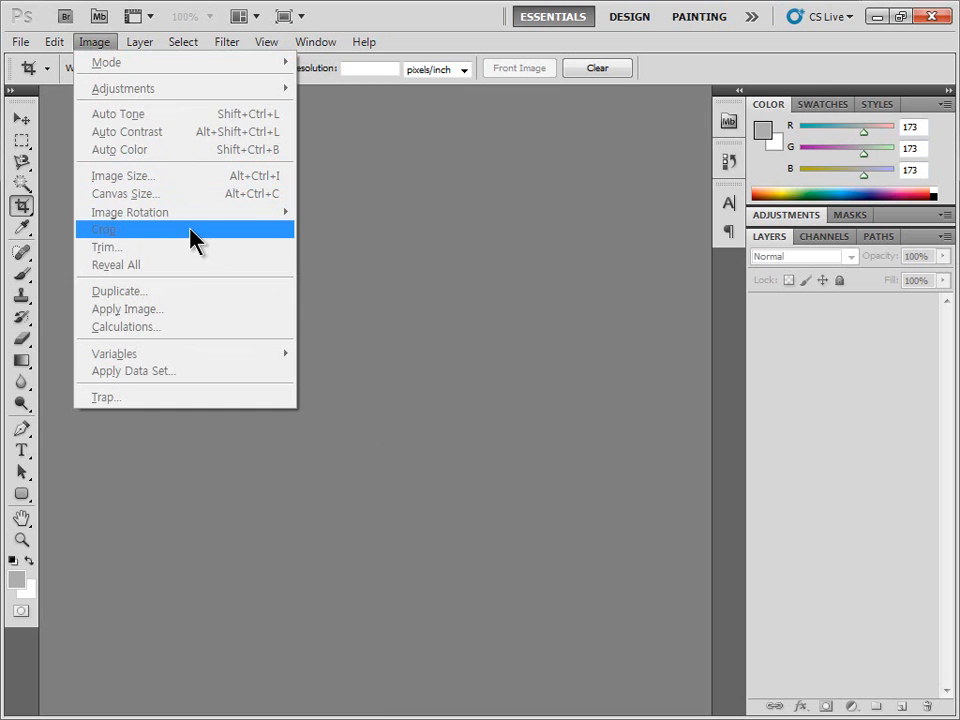
- Browse in Mini Bridge from the pictures folder up to images and into the fruit folder
left_click(376, 236)
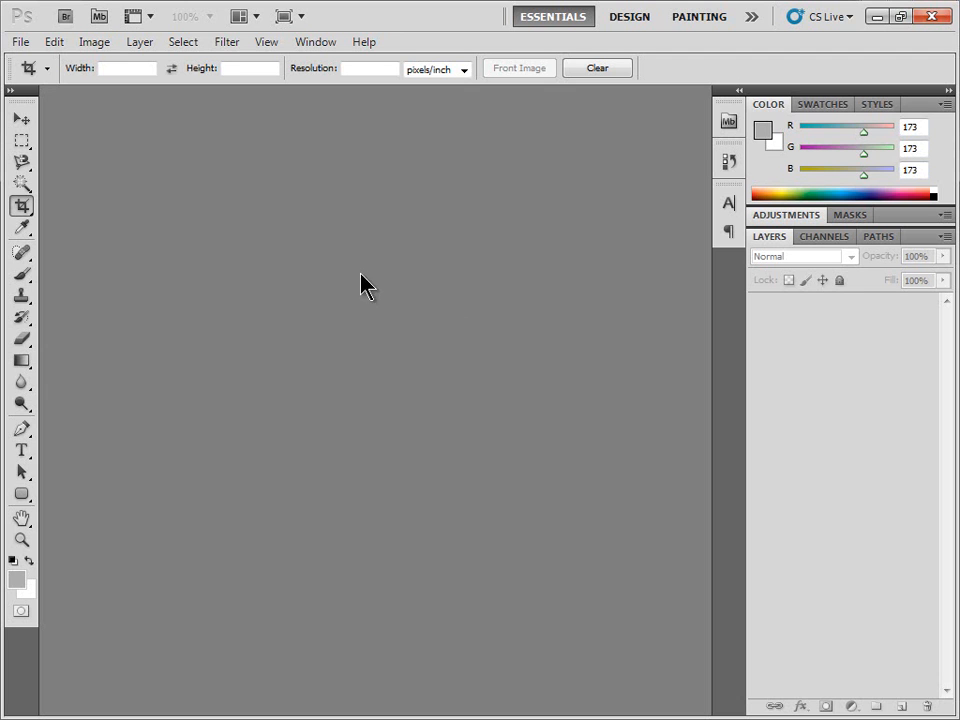
left_click(731, 123)
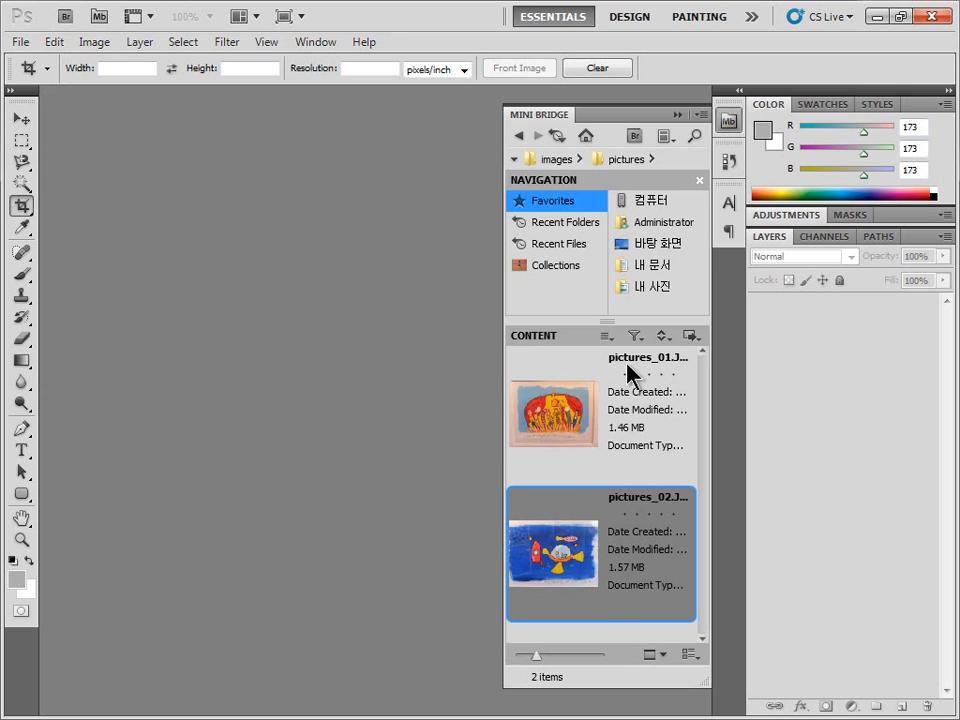
left_click(570, 421)
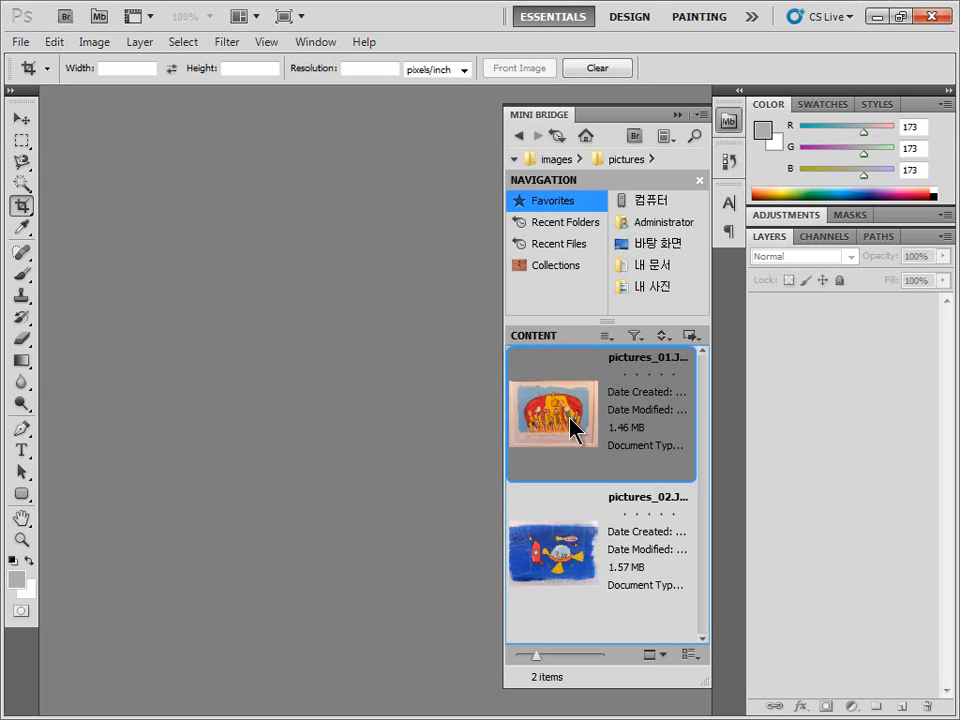
left_click(569, 159)
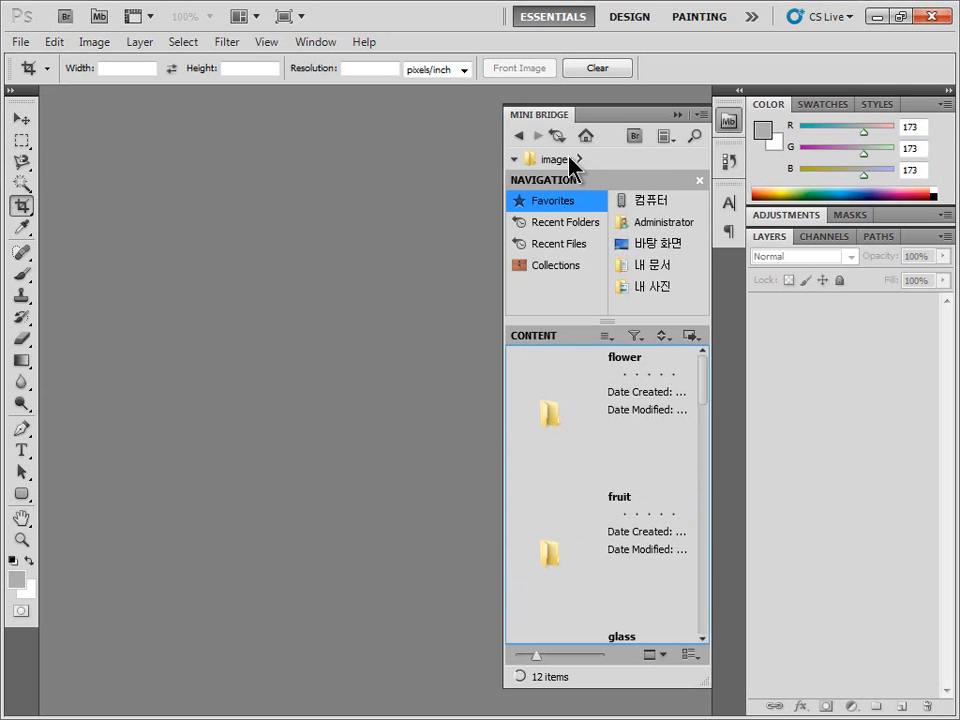
left_click(559, 429)
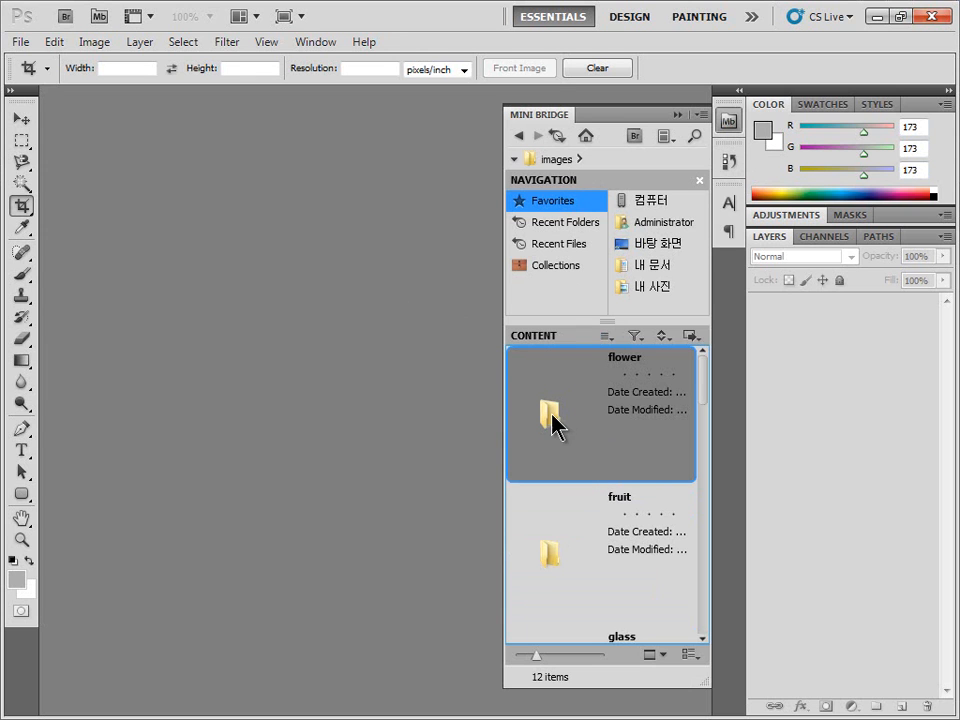
left_click(555, 538)
double_click(548, 537)
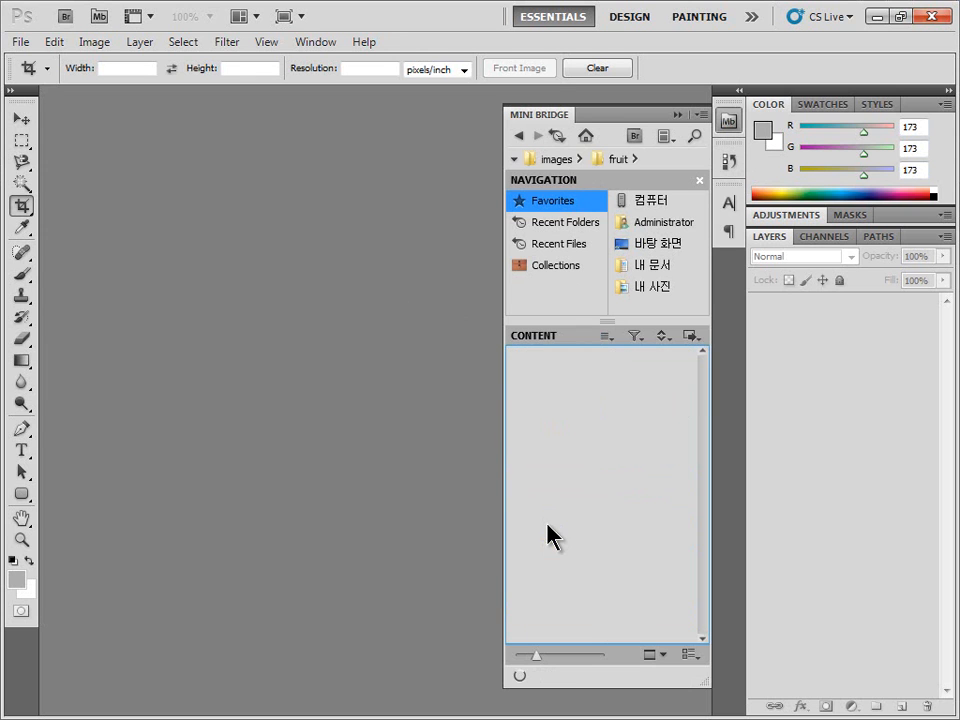
- Find fruit_05.JPG in the fruit folder and open it as a document
scroll(600, 500, "down", 1)
scroll(621, 489, "down", 5)
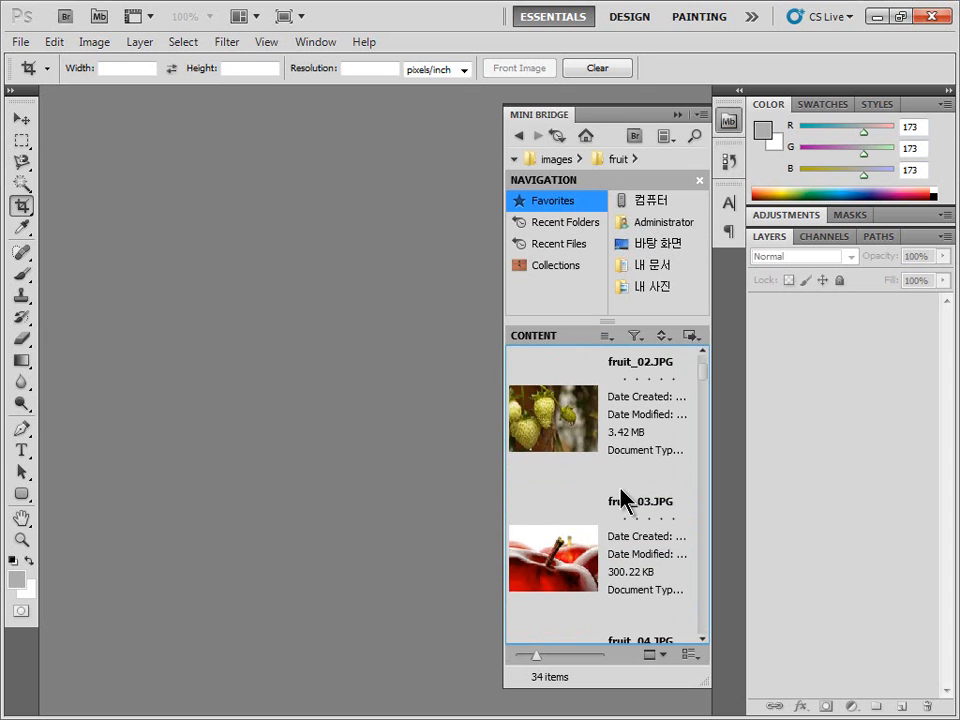
scroll(620, 490, "down", 1)
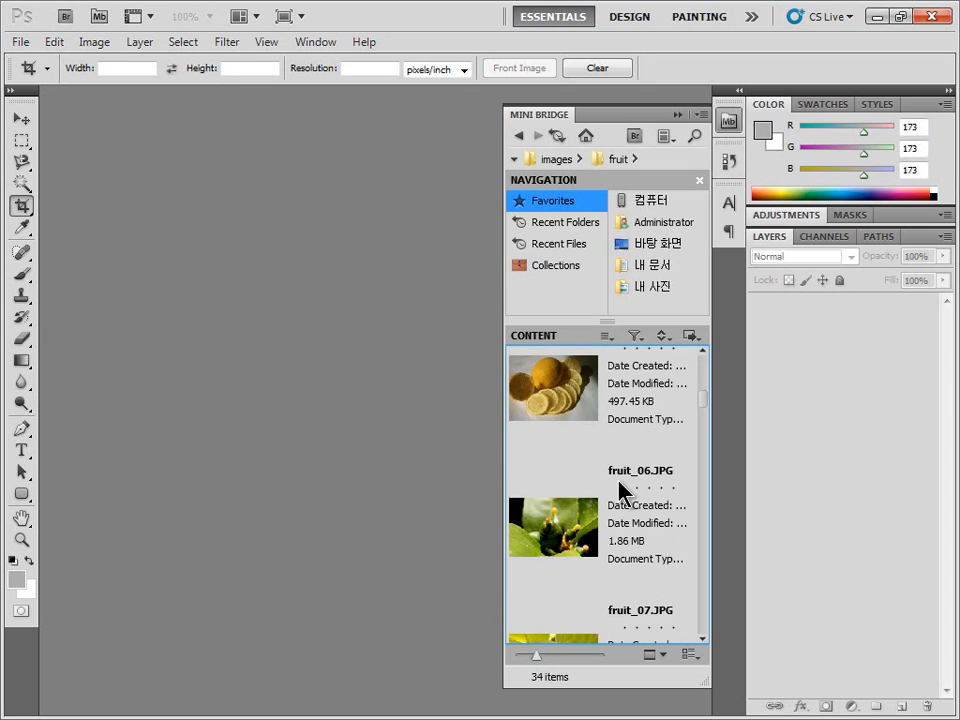
scroll(620, 490, "up", 1)
left_click(548, 436)
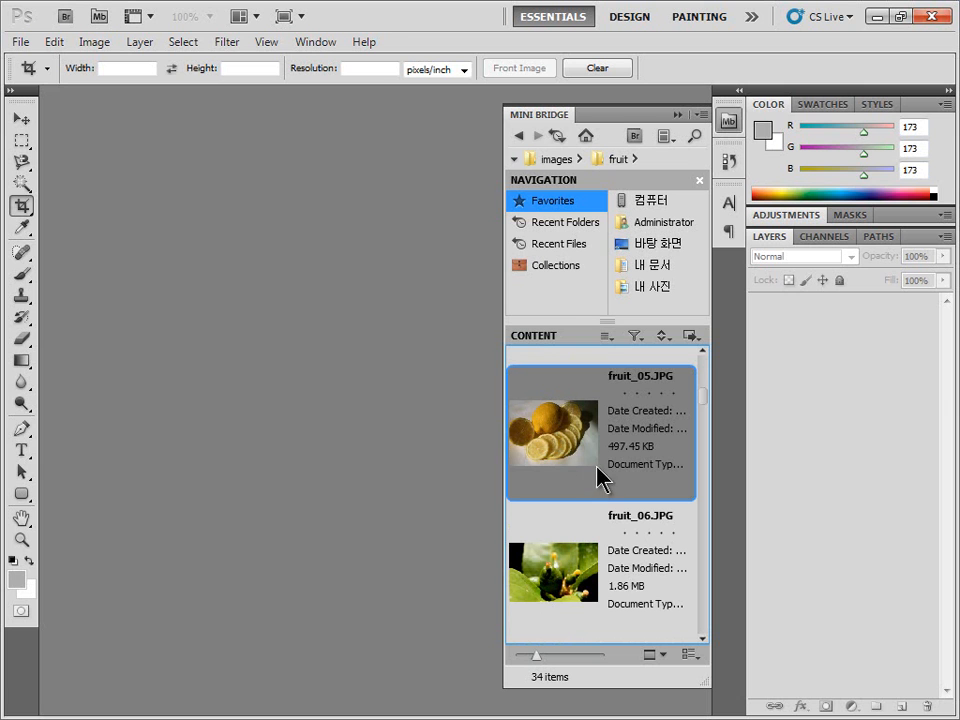
double_click(560, 445)
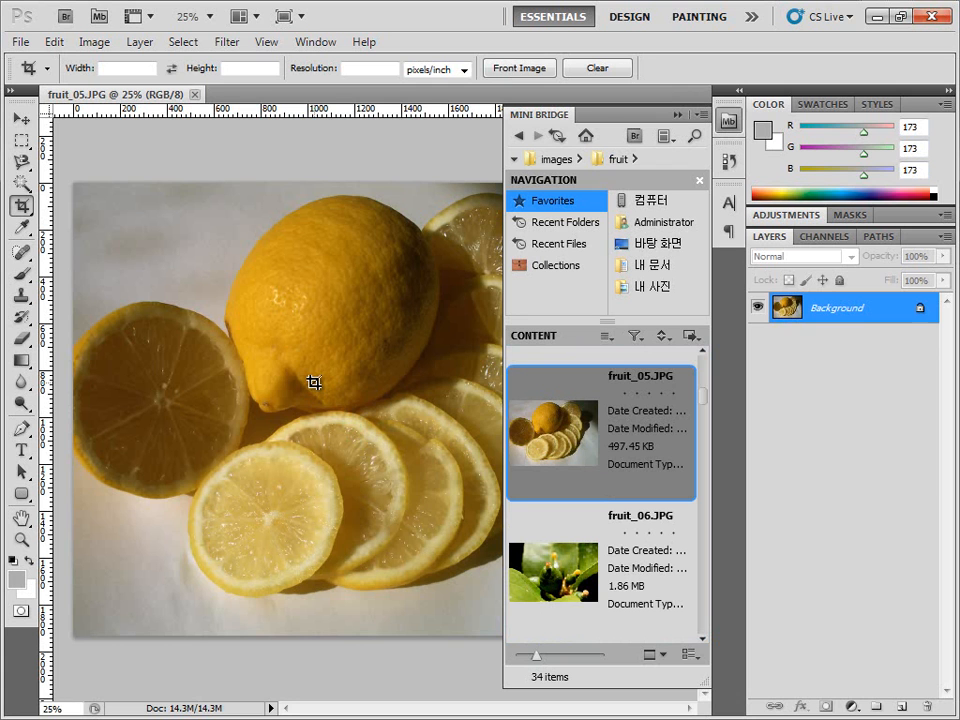
- Place fruit_04.JPG from the fruit folder into the fruit_05 document as a new layer at 100% scale
scroll(575, 440, "down", 2)
scroll(572, 440, "up", 3)
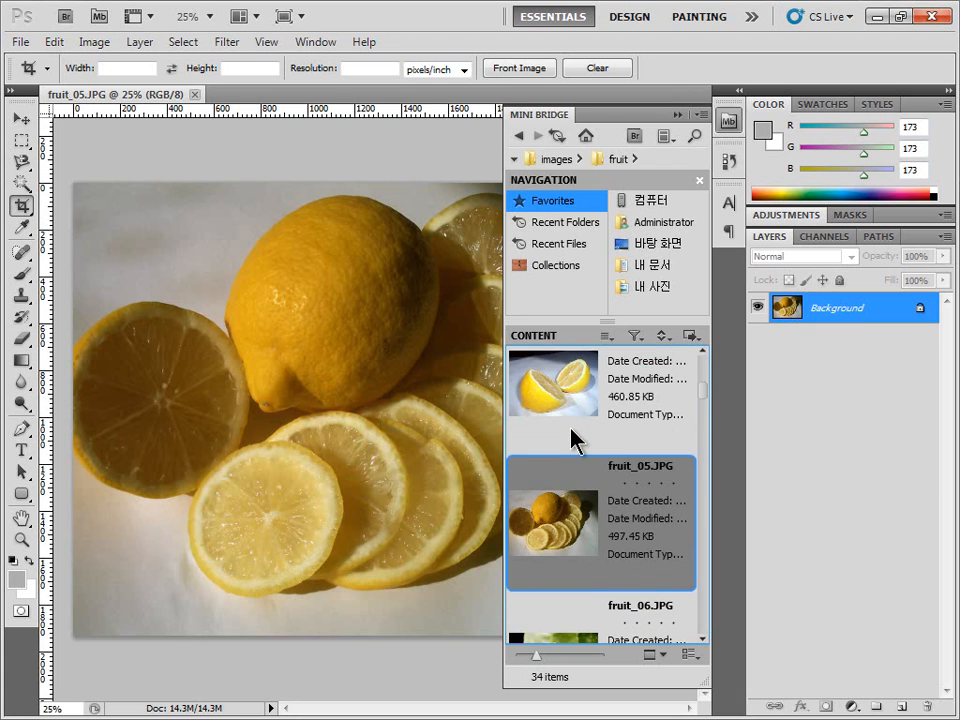
left_click(566, 390)
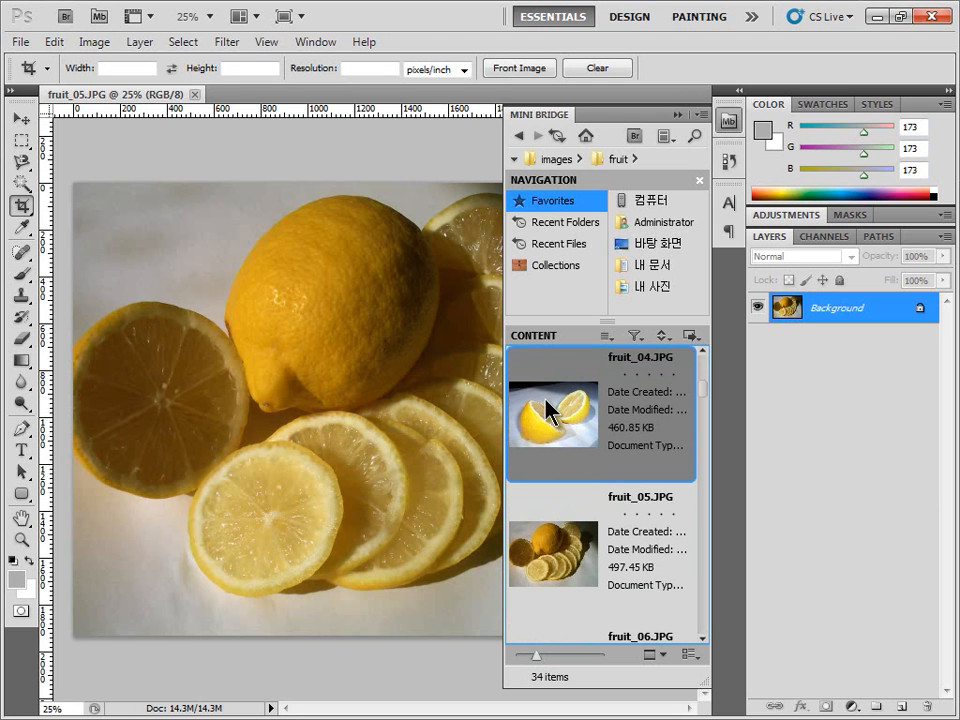
left_click_drag(548, 418, 368, 378)
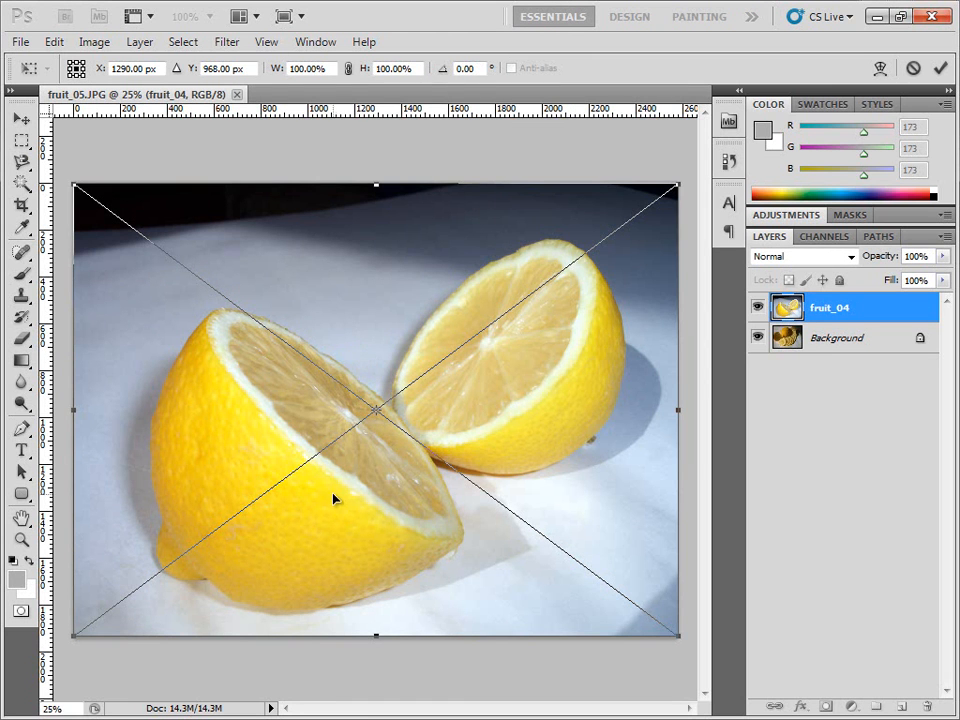
key("c")
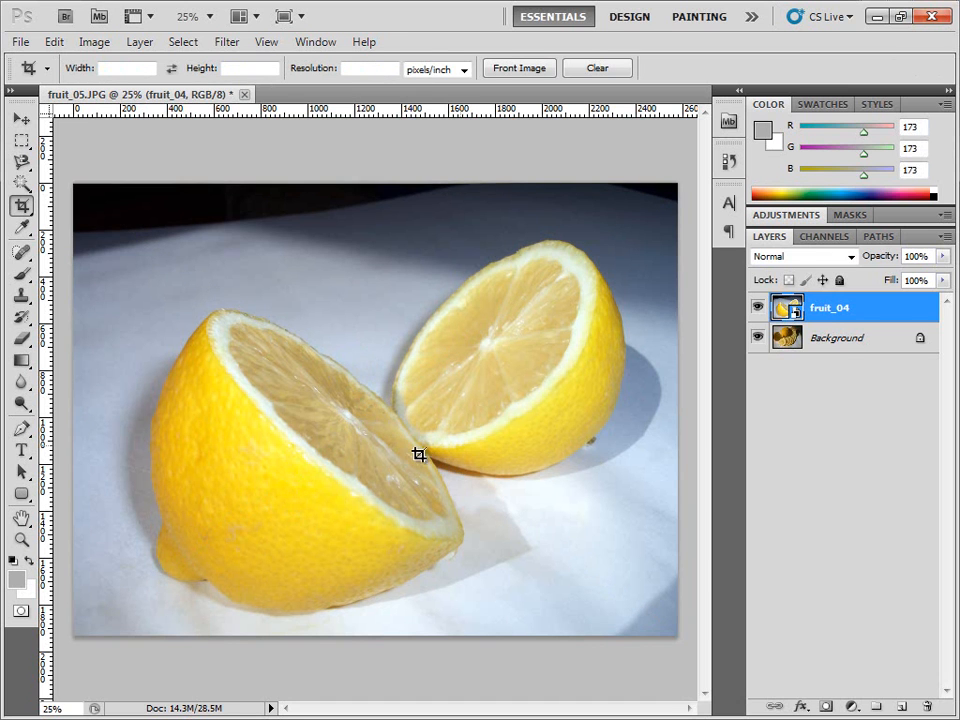
- Select the fruit_04 layer and move it about 1180 px right and 280 px down, uncovering part of the Background image
left_click(837, 343)
left_click(846, 311)
left_click(860, 339)
left_click(861, 313)
left_click(856, 345)
left_click(856, 313)
left_click(22, 120)
left_click_drag(262, 316, 320, 378)
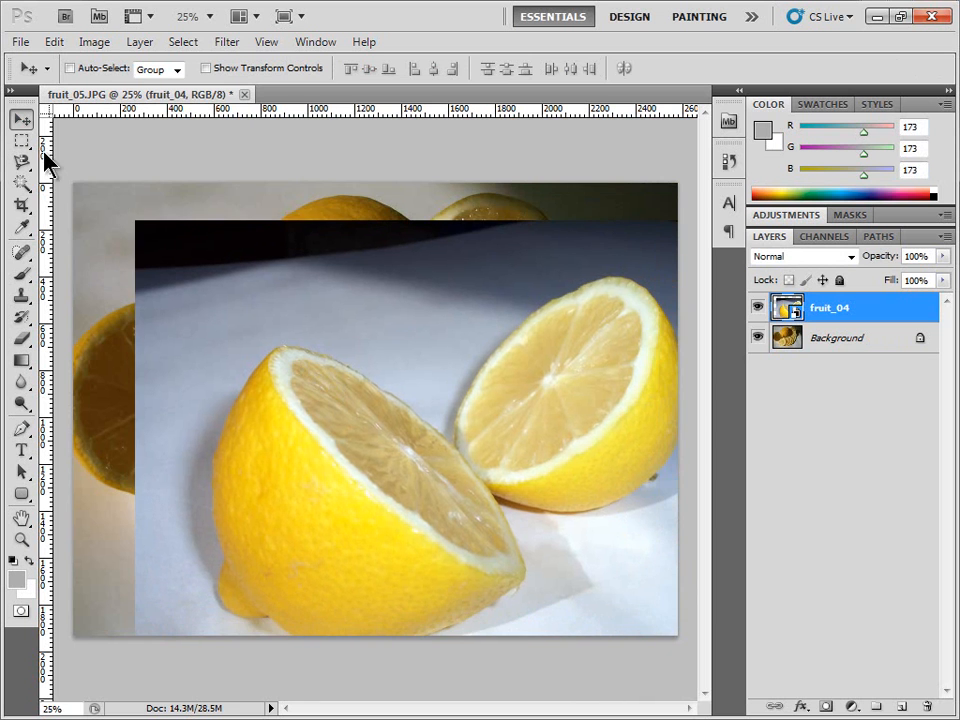
left_click_drag(295, 318, 447, 357)
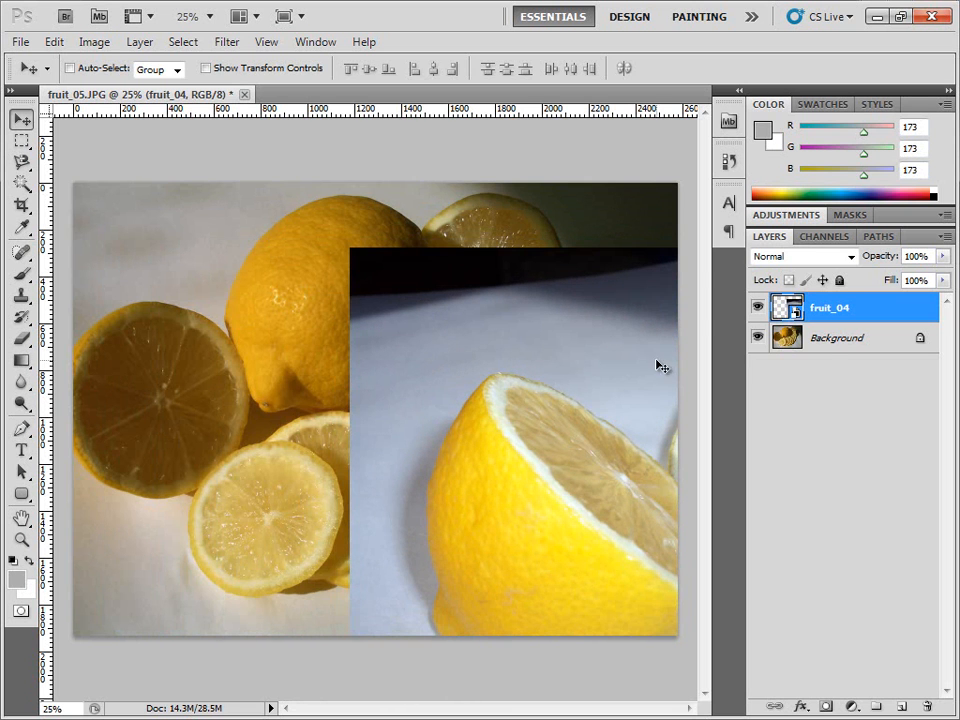
- Try to move the locked Background layer with the Move tool
left_click(836, 341)
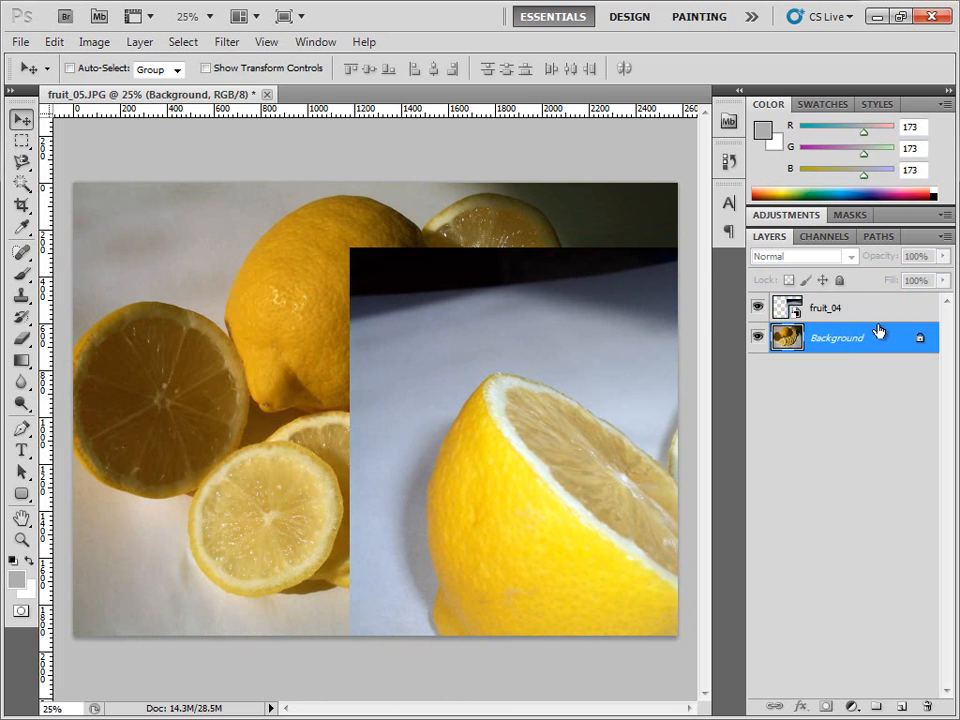
left_click(237, 463)
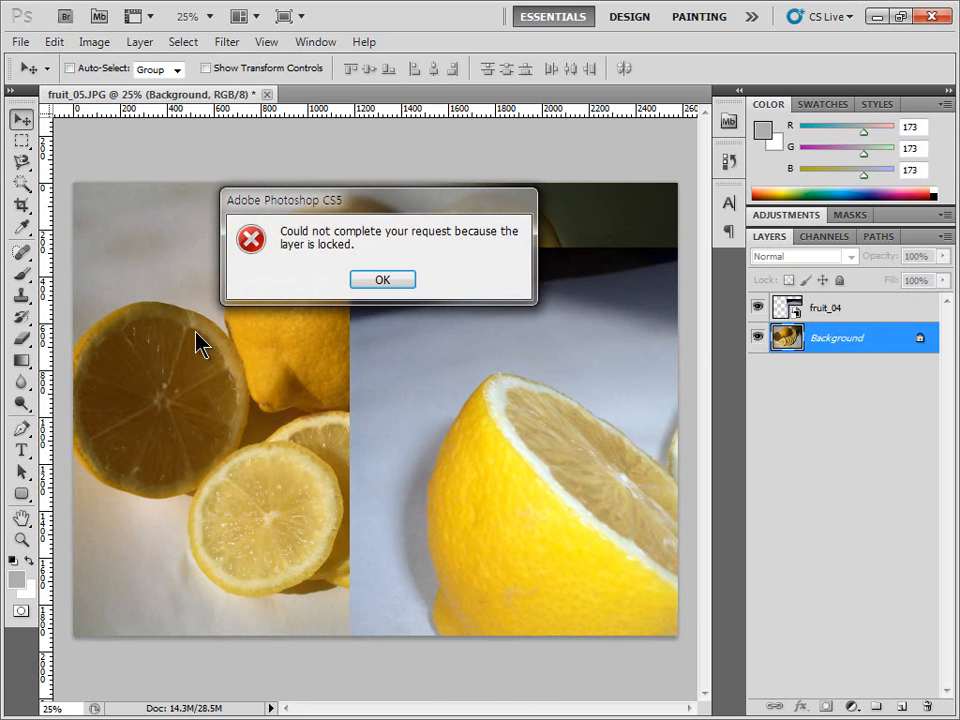
left_click(377, 282)
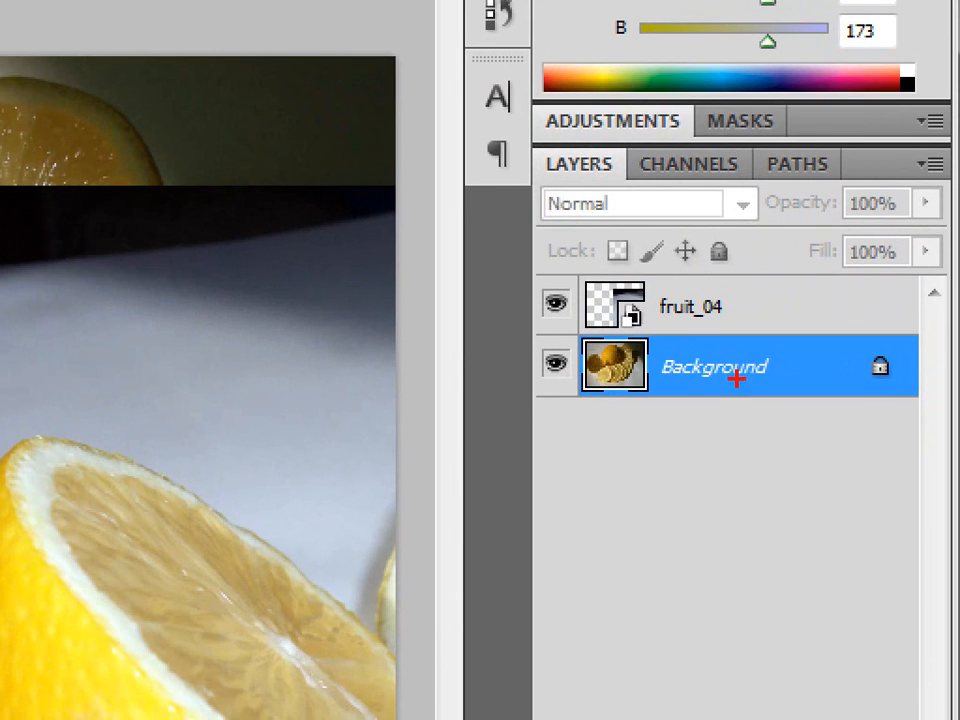
mouse_move(924, 390)
left_mouse_down()
mouse_move(878, 405)
mouse_move(814, 403)
mouse_move(927, 391)
mouse_move(940, 418)
mouse_move(883, 289)
mouse_move(803, 411)
mouse_move(866, 429)
left_mouse_up()
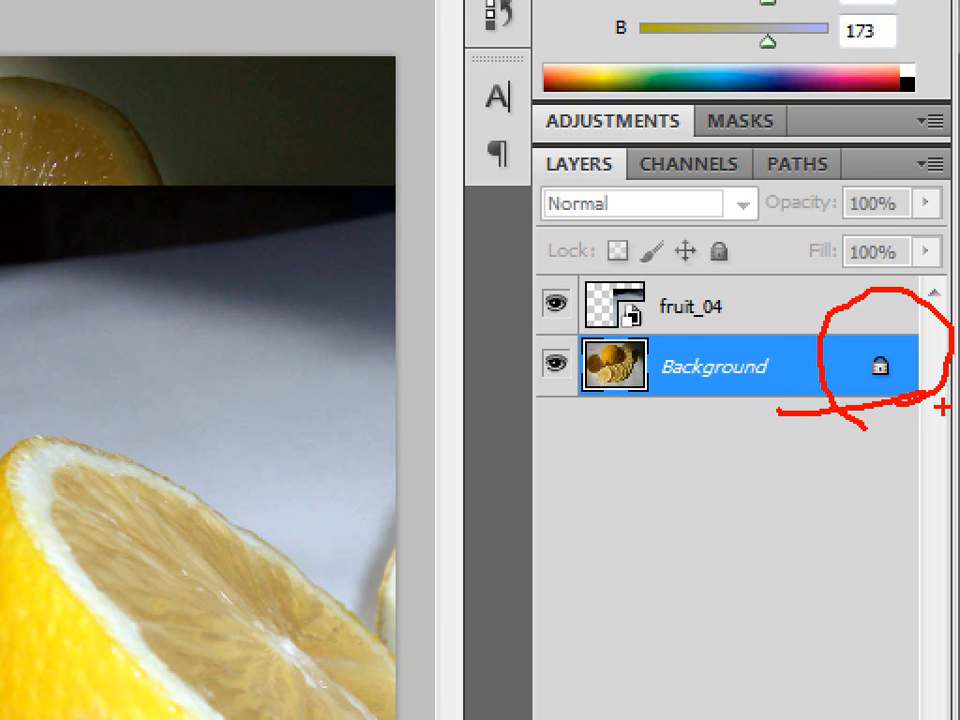
mouse_move(935, 418)
left_mouse_down()
mouse_move(485, 406)
mouse_move(502, 316)
mouse_move(757, 327)
mouse_move(923, 319)
mouse_move(945, 354)
mouse_move(945, 452)
left_mouse_up()
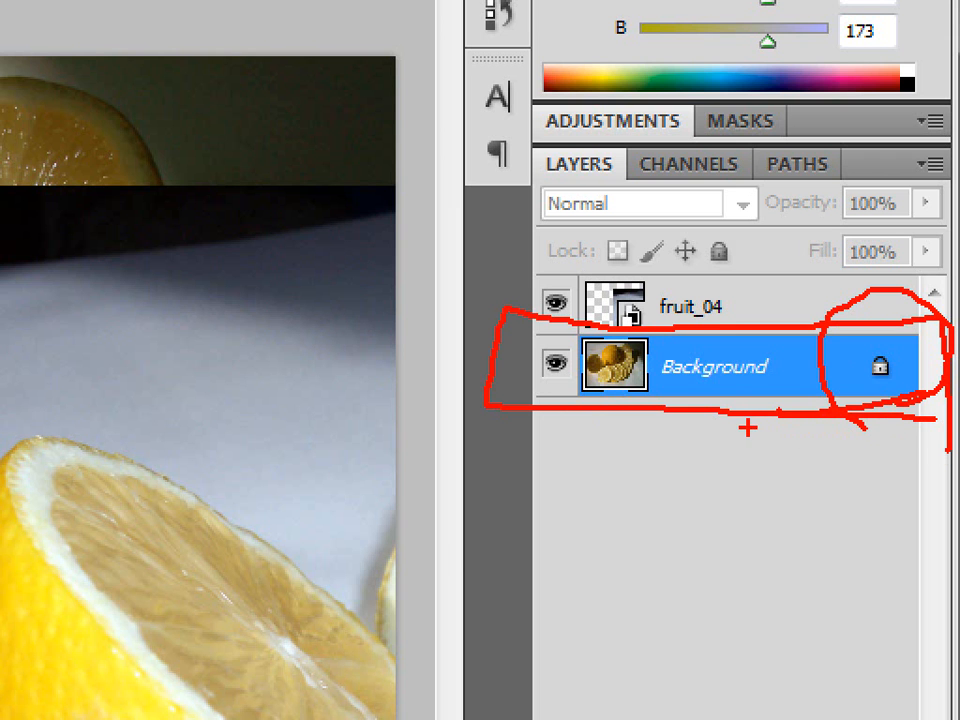
key("Escape")
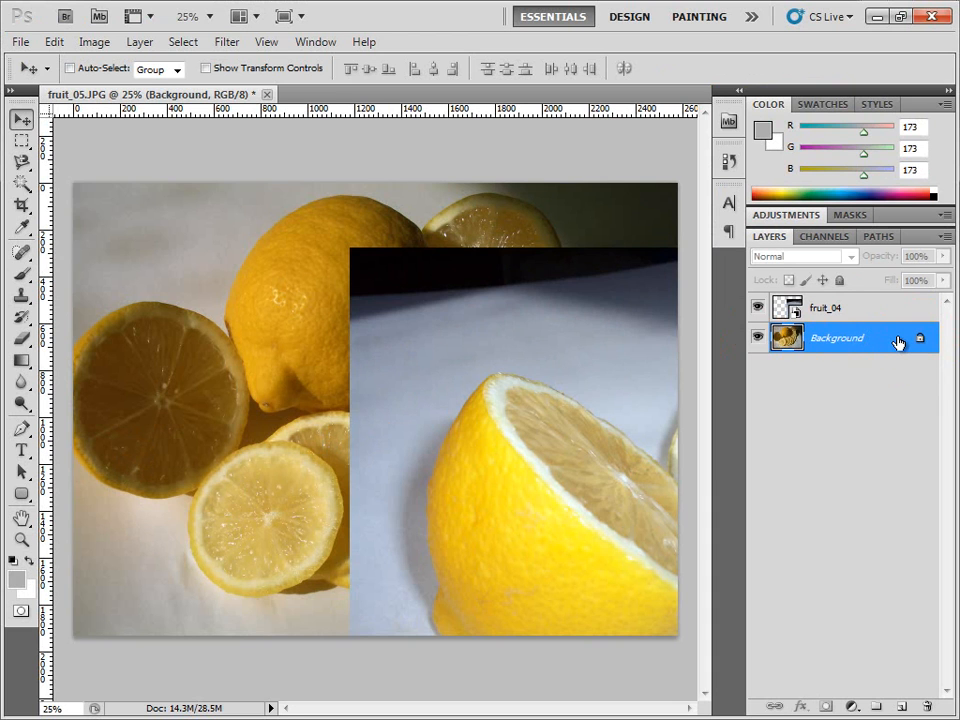
- Convert the Background layer into a regular layer named Layer 0 with Normal mode and 100% opacity
double_click(897, 342)
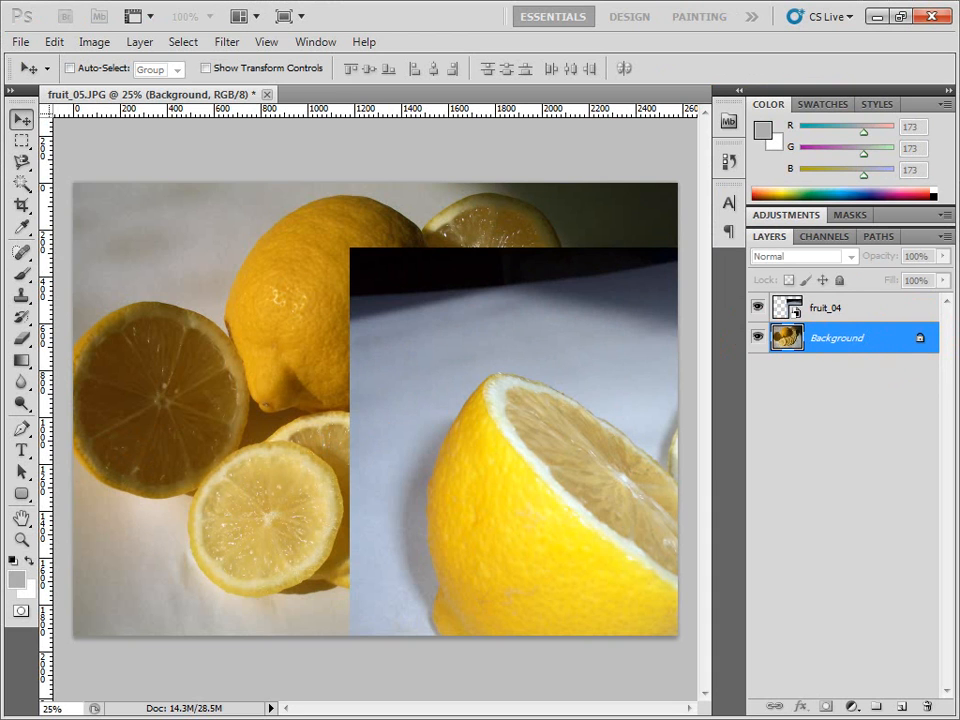
left_click_drag(525, 321, 585, 268)
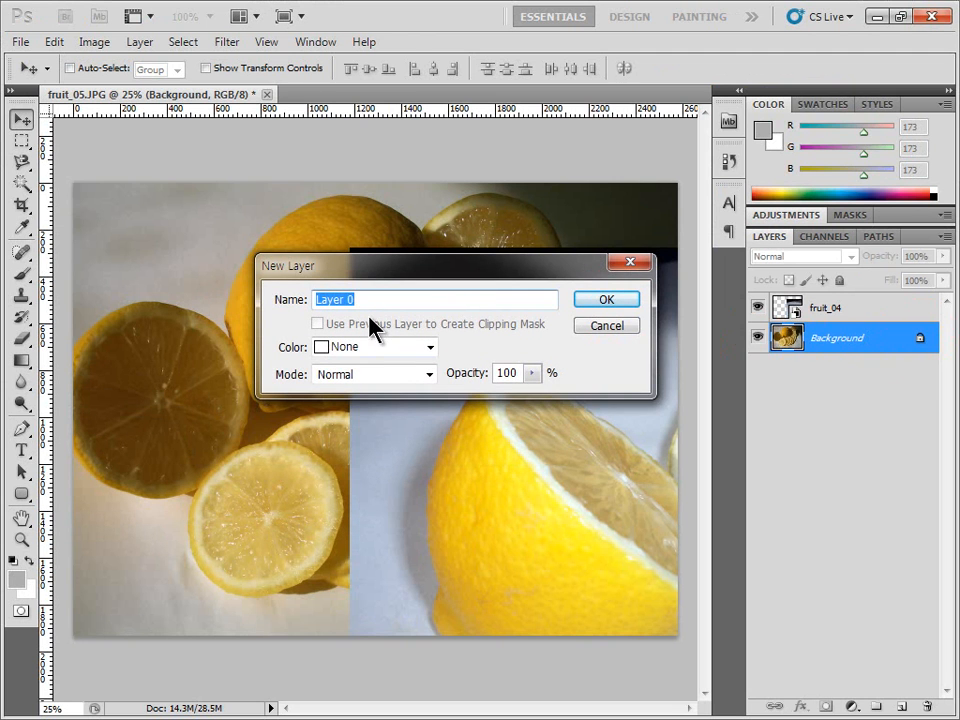
left_click(600, 301)
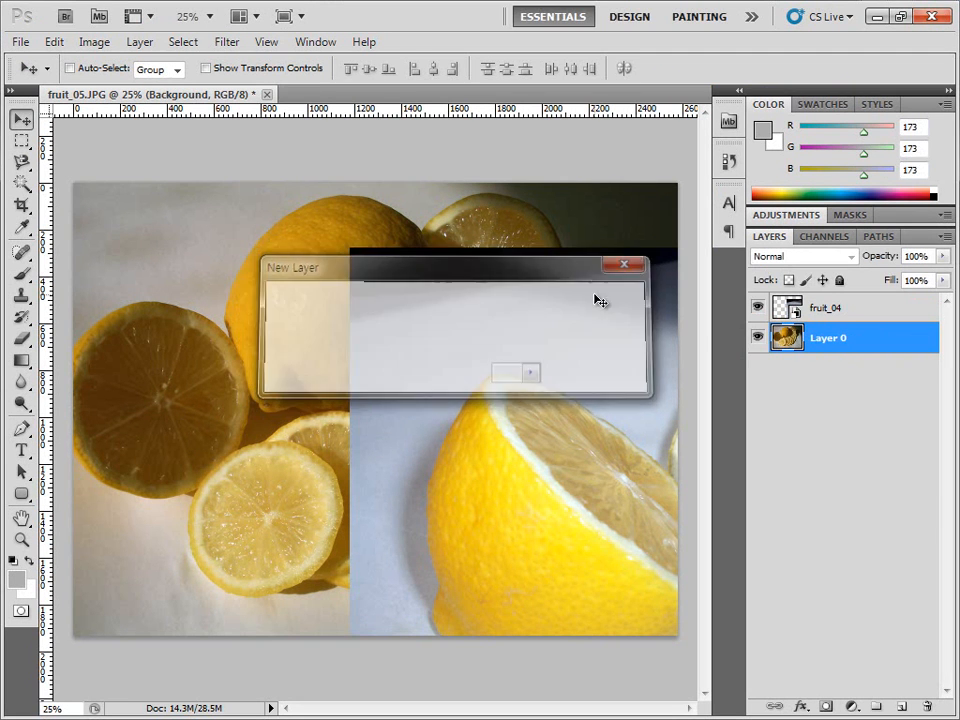
left_click(840, 313)
left_click(858, 337)
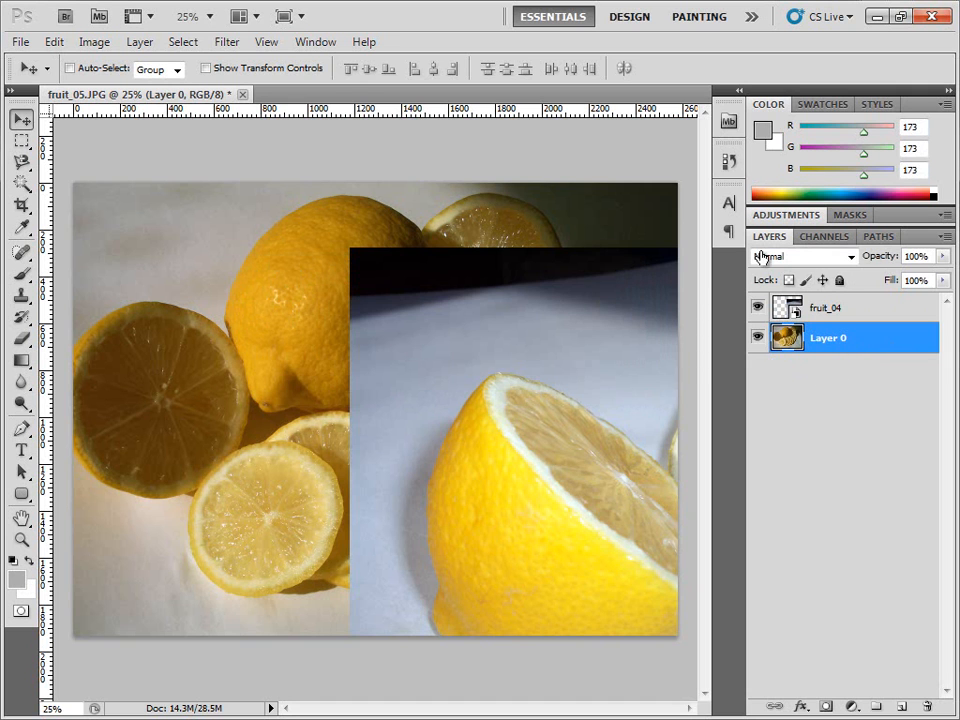
mouse_move(183, 301)
left_mouse_down()
mouse_move(388, 420)
mouse_move(239, 301)
mouse_move(183, 278)
mouse_move(336, 424)
mouse_move(193, 276)
mouse_move(230, 347)
mouse_move(328, 420)
mouse_move(146, 285)
mouse_move(293, 411)
mouse_move(171, 296)
left_mouse_up()
left_click(90, 44)
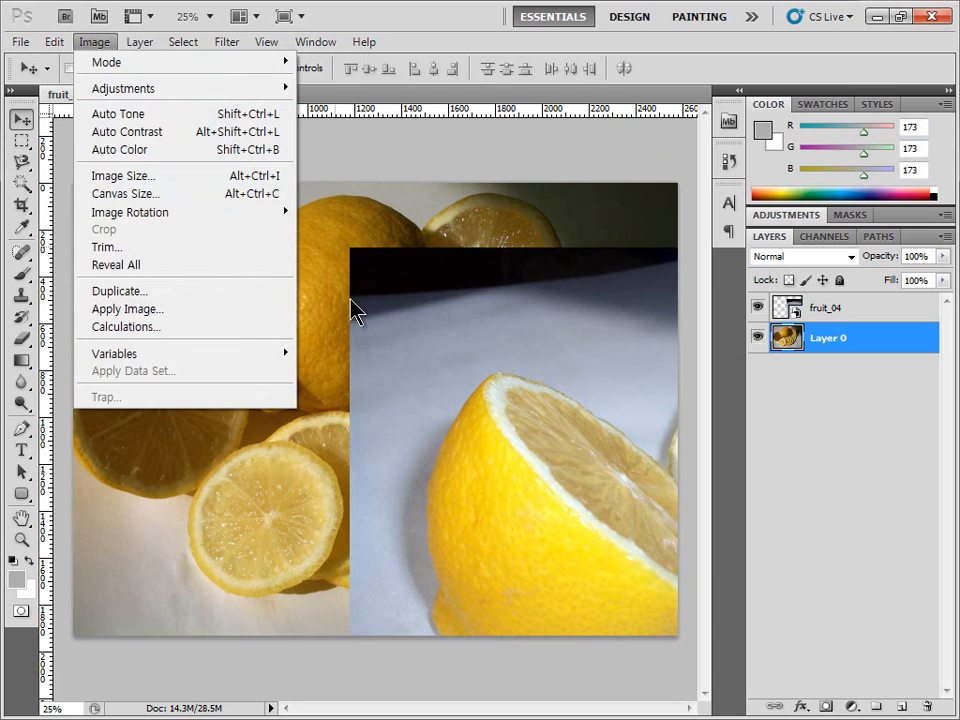
left_click(326, 399)
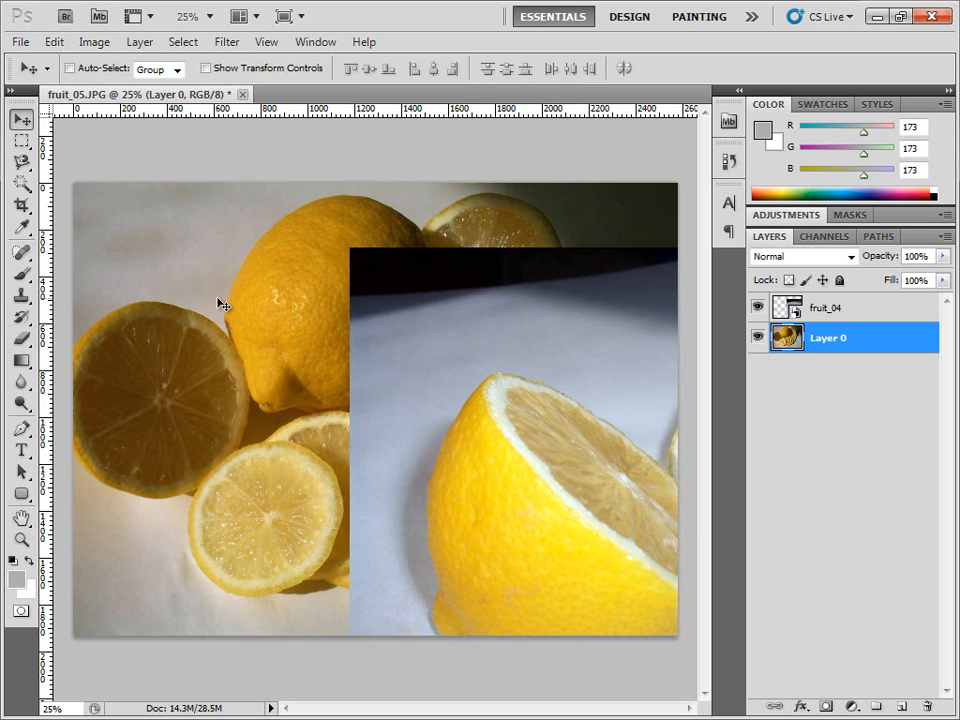
- Resize the image to a width of 1000 pixels with constrained proportions
left_click(89, 44)
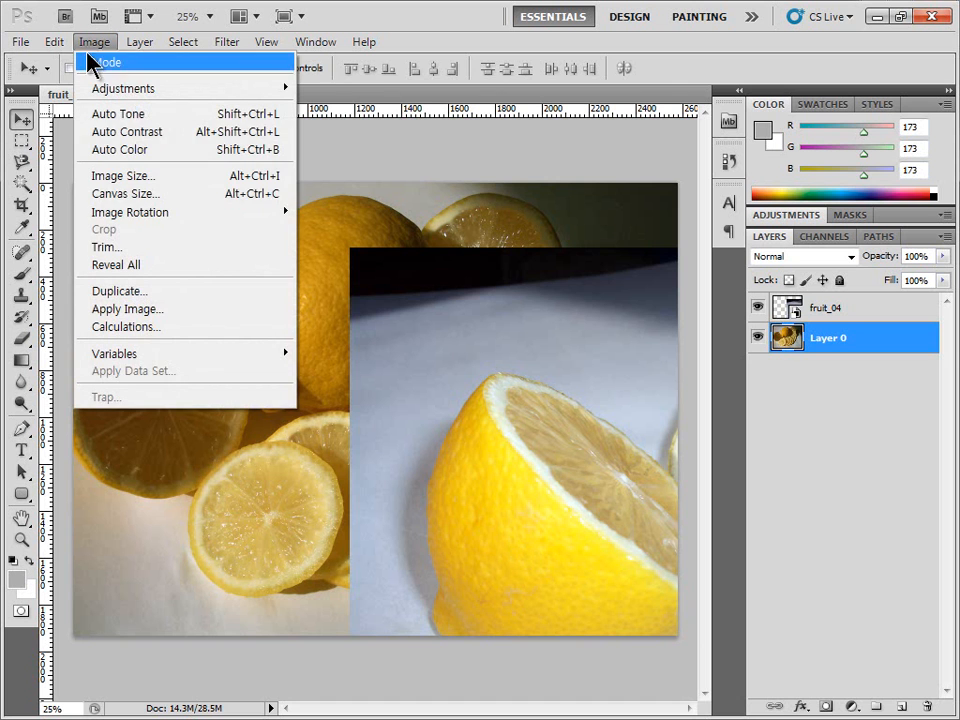
left_click(123, 176)
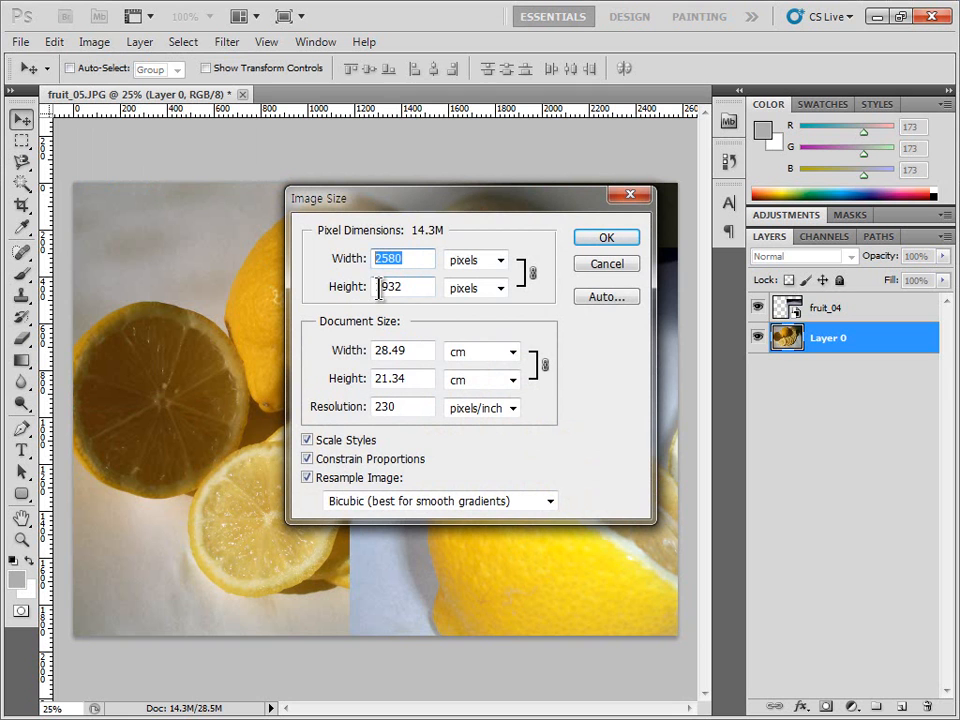
type("1000")
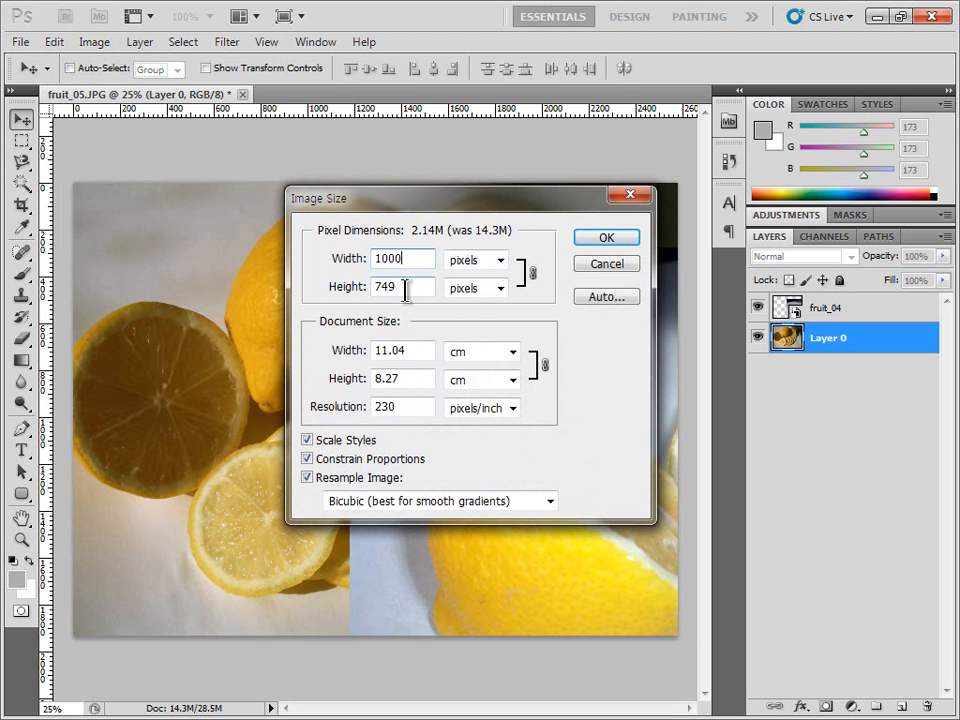
left_click(585, 240)
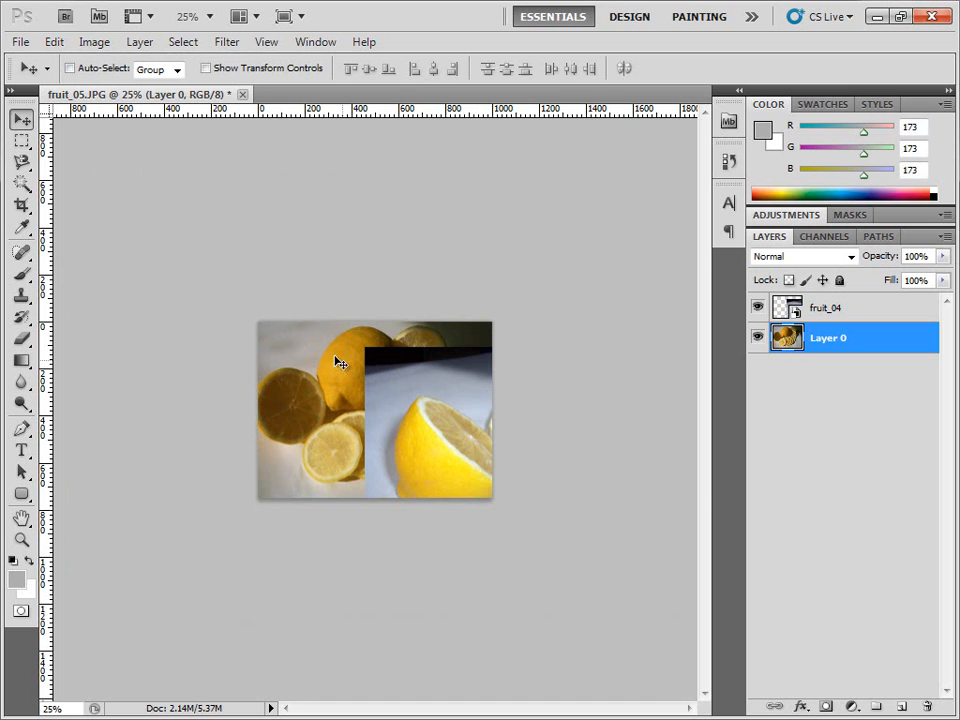
- Undo the image size change
left_click(55, 43)
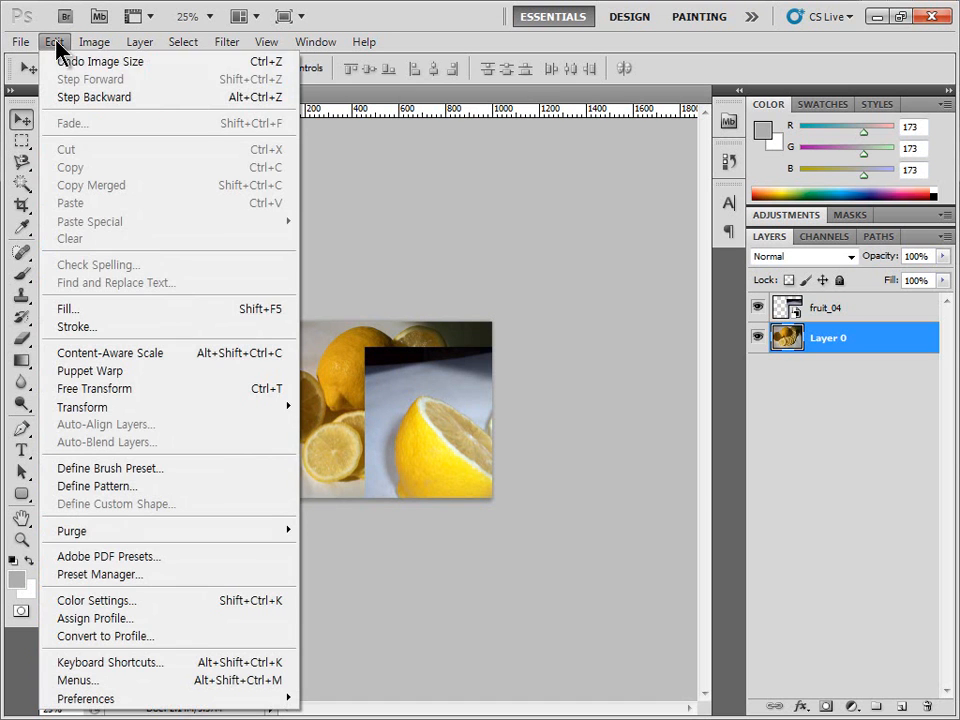
left_click(69, 63)
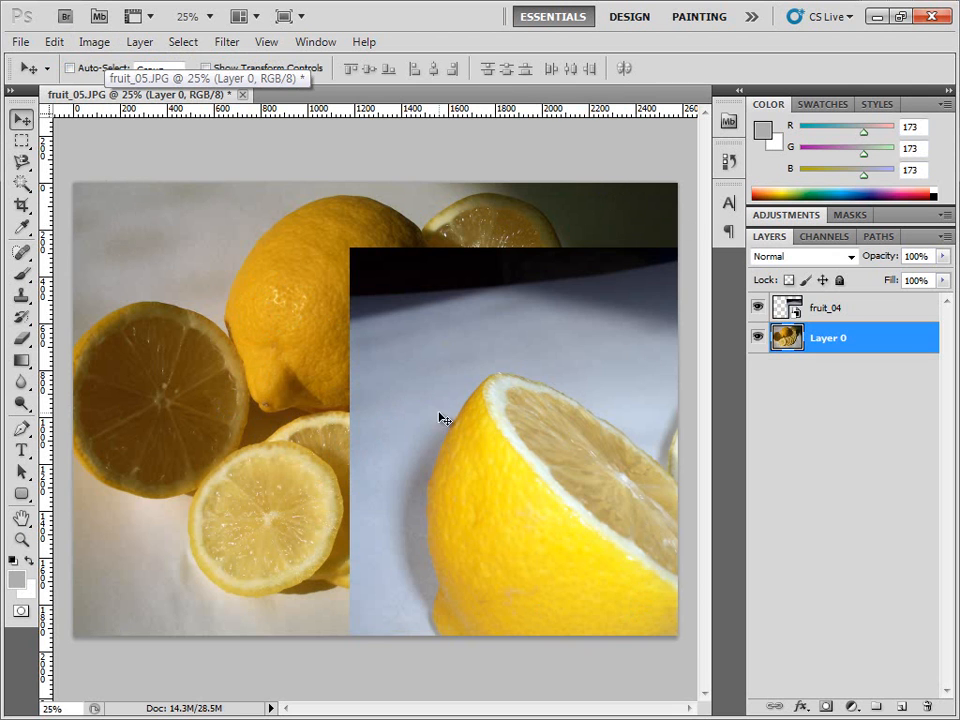
left_click(94, 42)
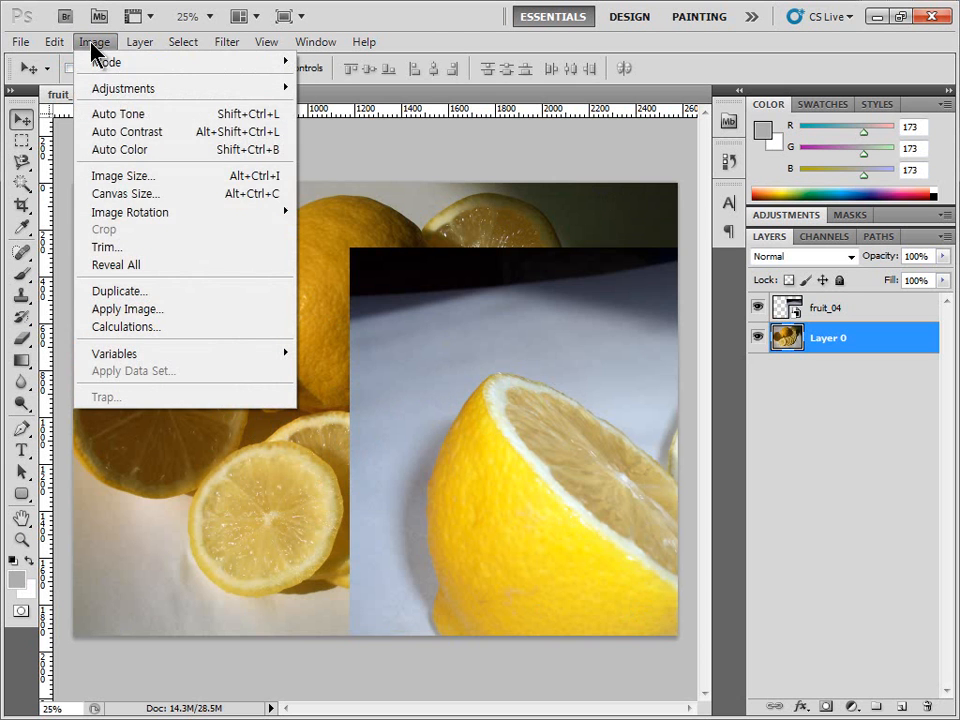
left_click(176, 196)
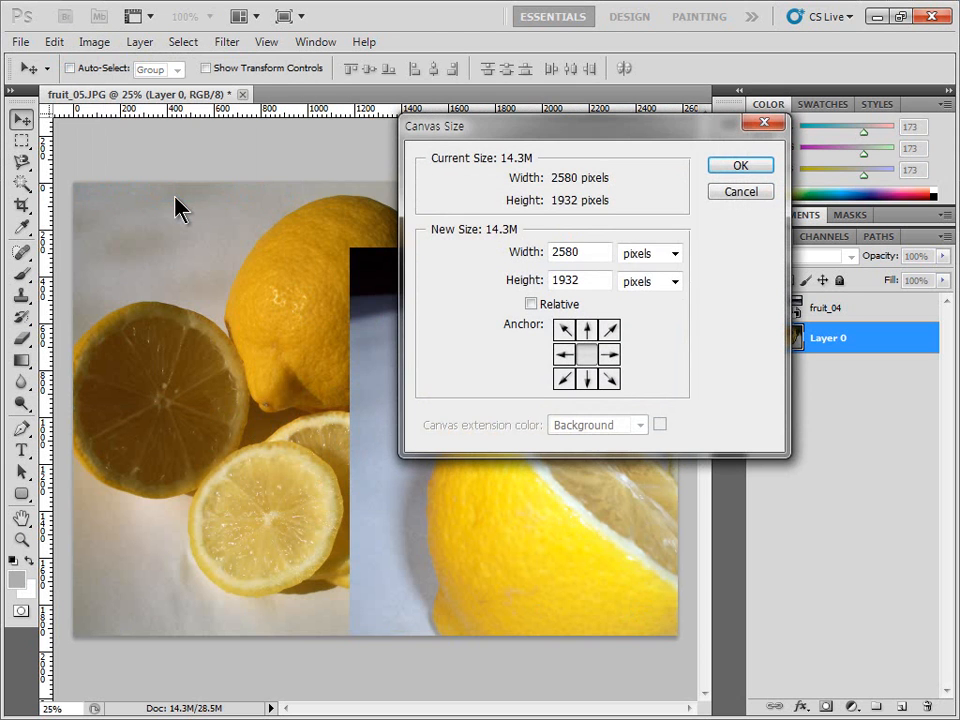
left_click(735, 193)
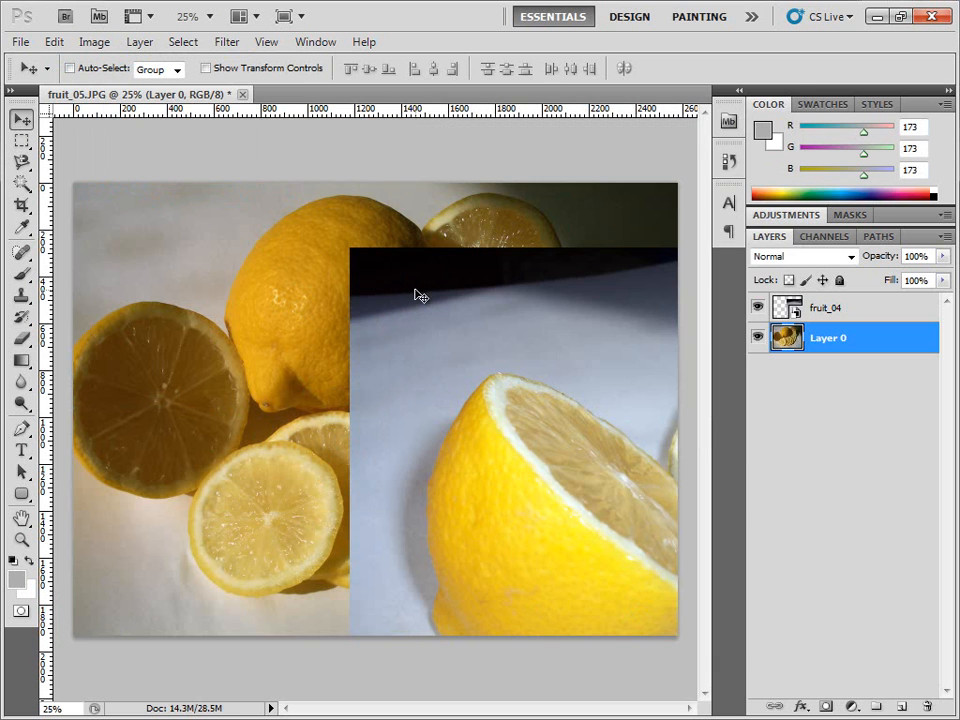
- Scale Layer 0 proportionally to about 46% with Free Transform and move it up to mid-height in the canvas's left half
left_click(52, 42)
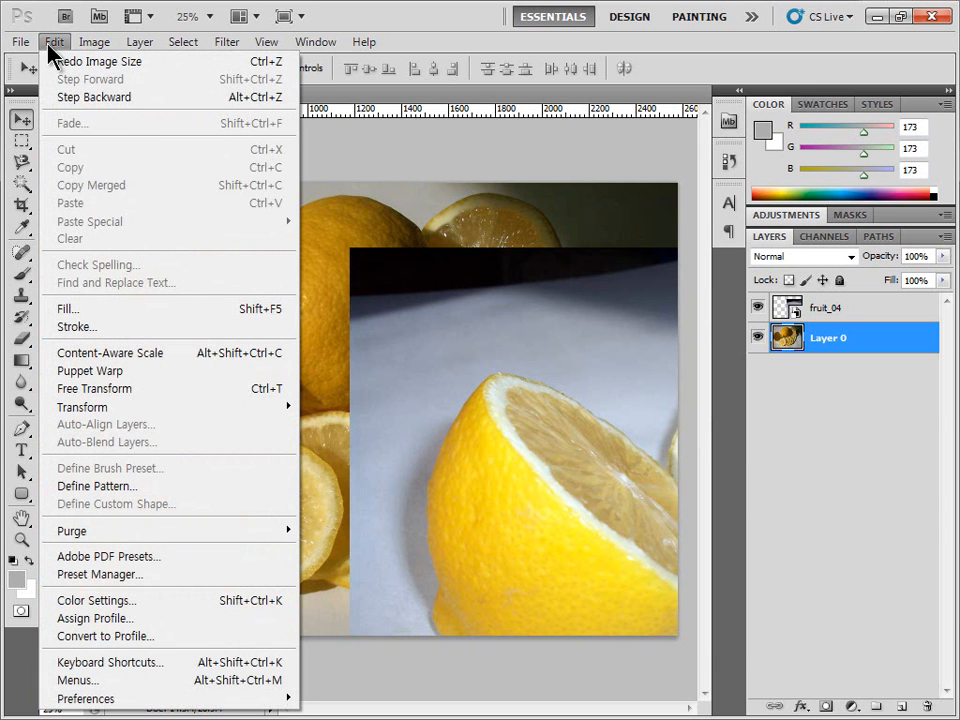
left_click(130, 390)
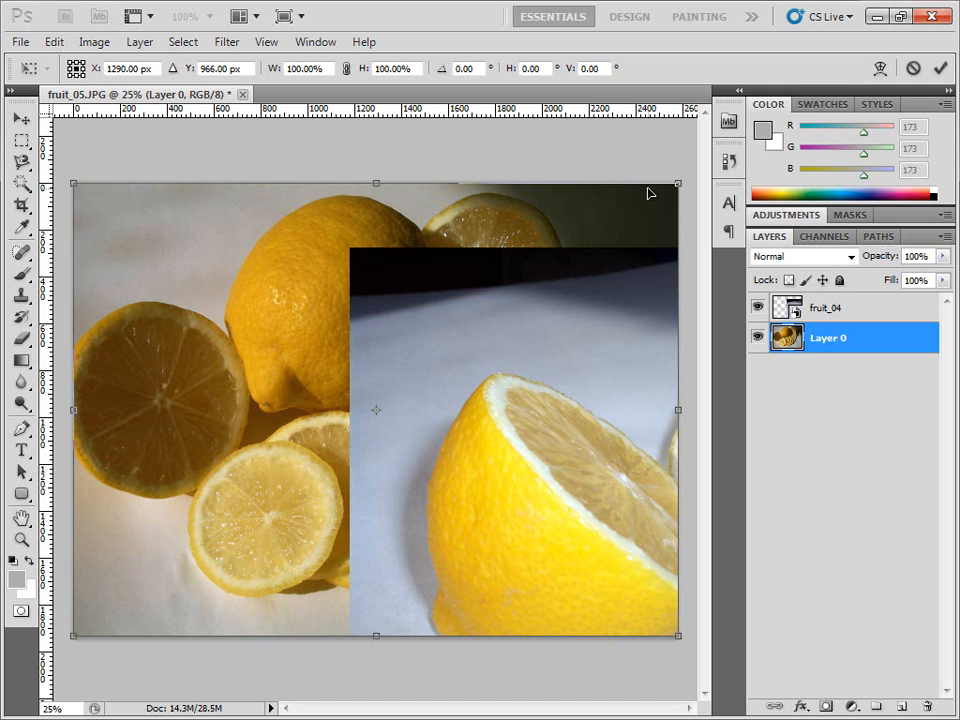
left_click_drag(675, 188, 319, 389)
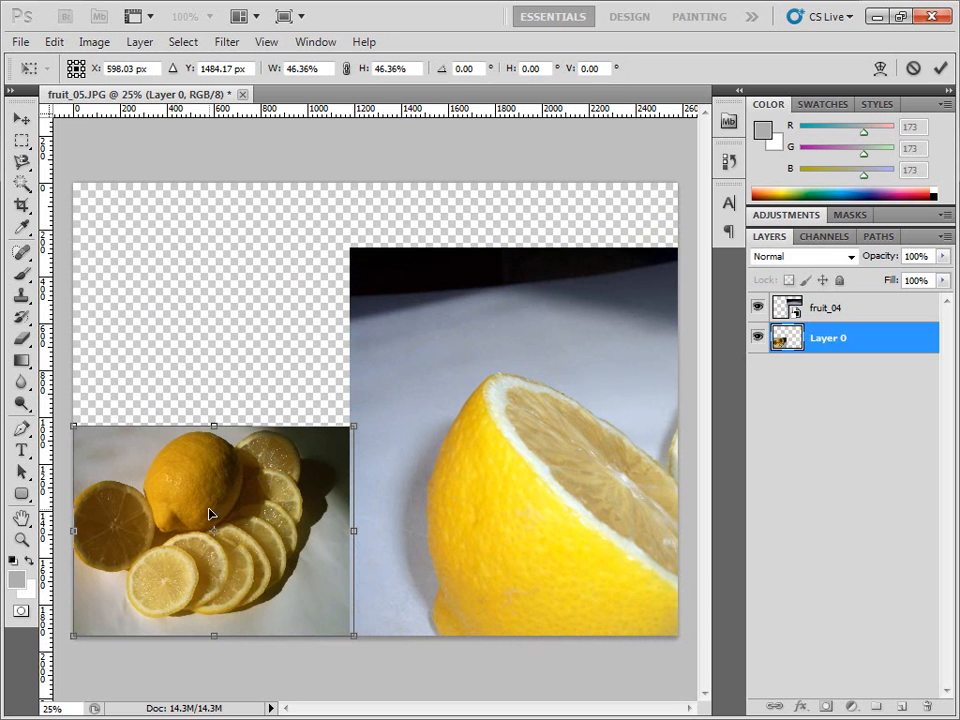
key("Return")
left_click_drag(195, 490, 228, 356)
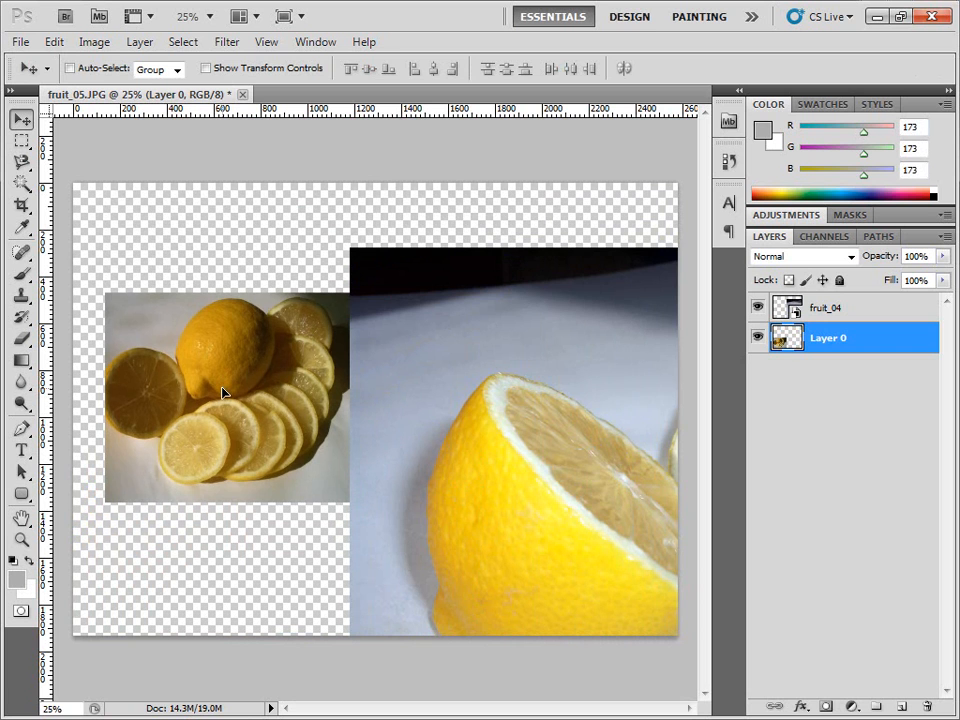
- Scale the fruit_04 layer proportionally to about 46% with Free Transform and position it beside the sliced lemon photo
left_click(878, 310)
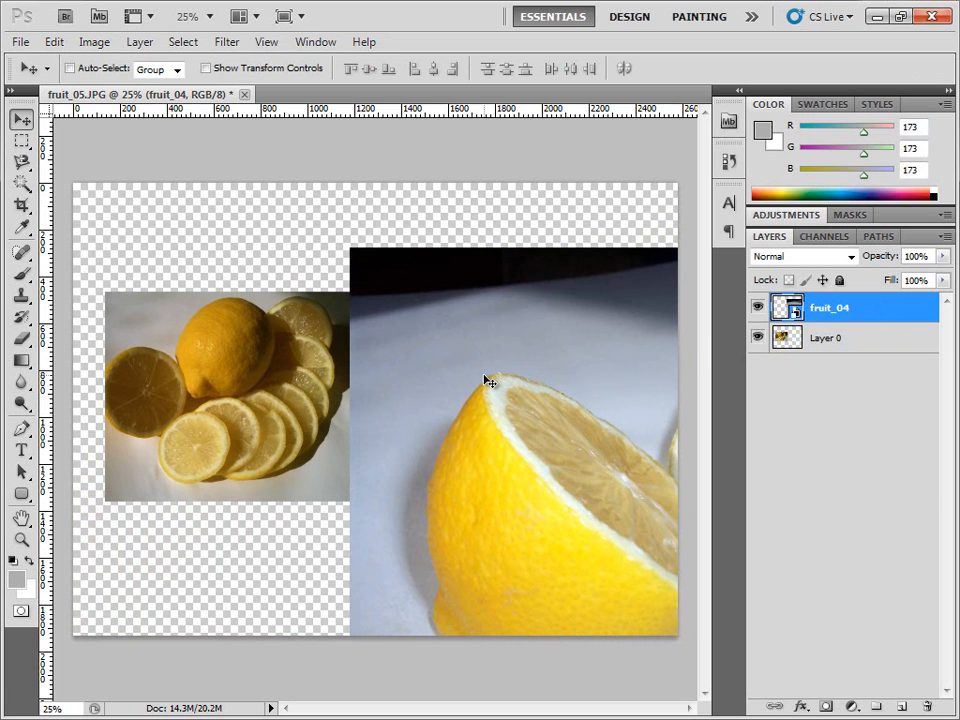
left_click(54, 42)
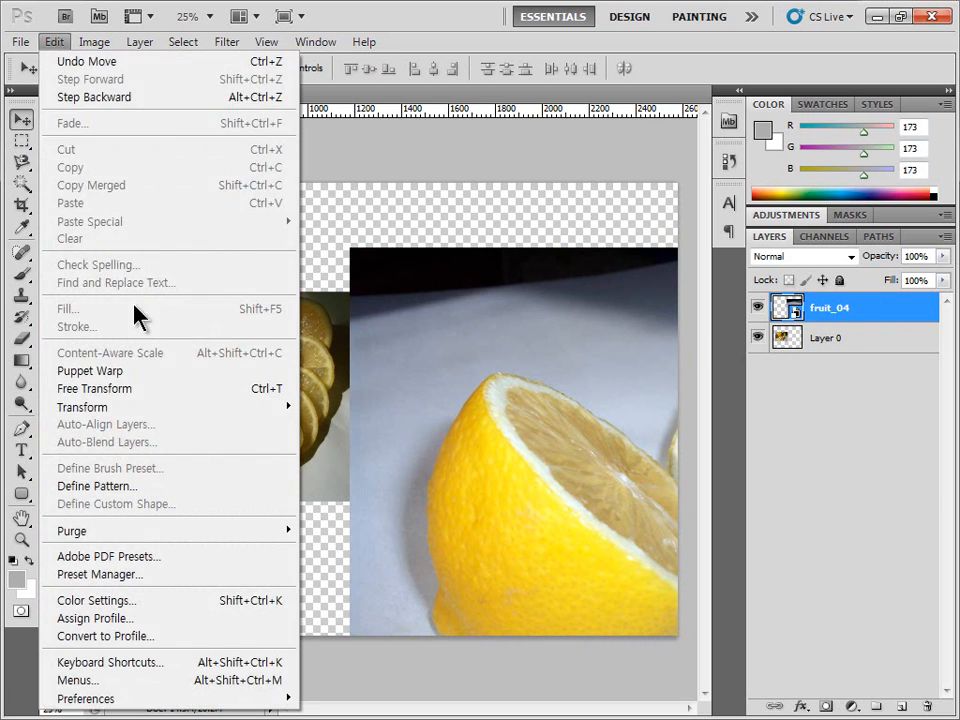
left_click(181, 389)
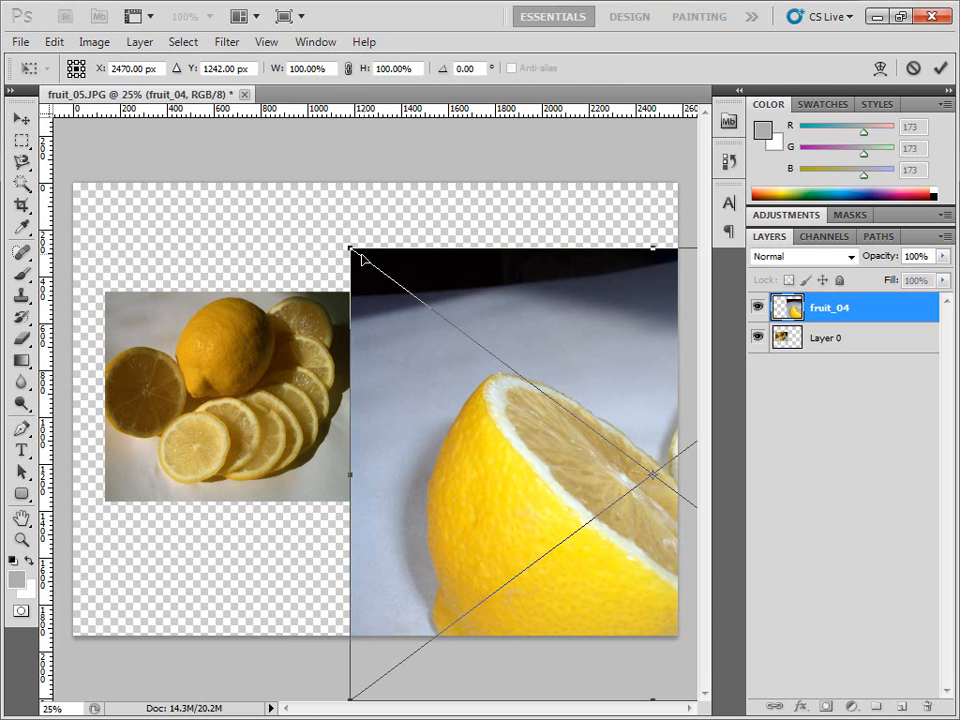
left_click_drag(356, 252, 418, 379)
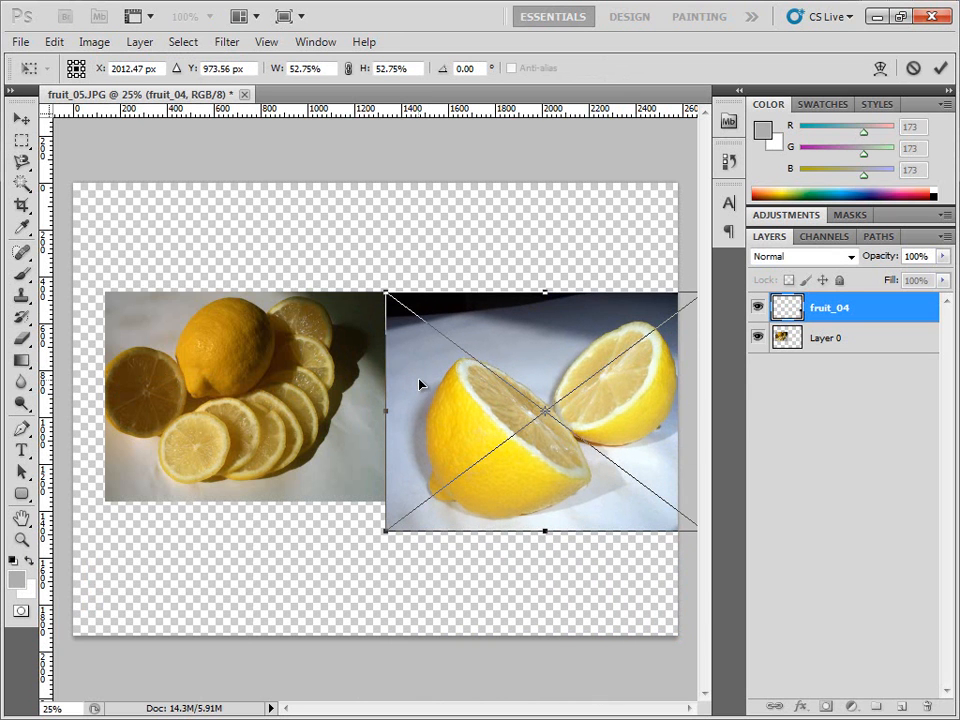
left_click_drag(403, 521, 428, 498)
key("Return")
left_click_drag(576, 419, 548, 423)
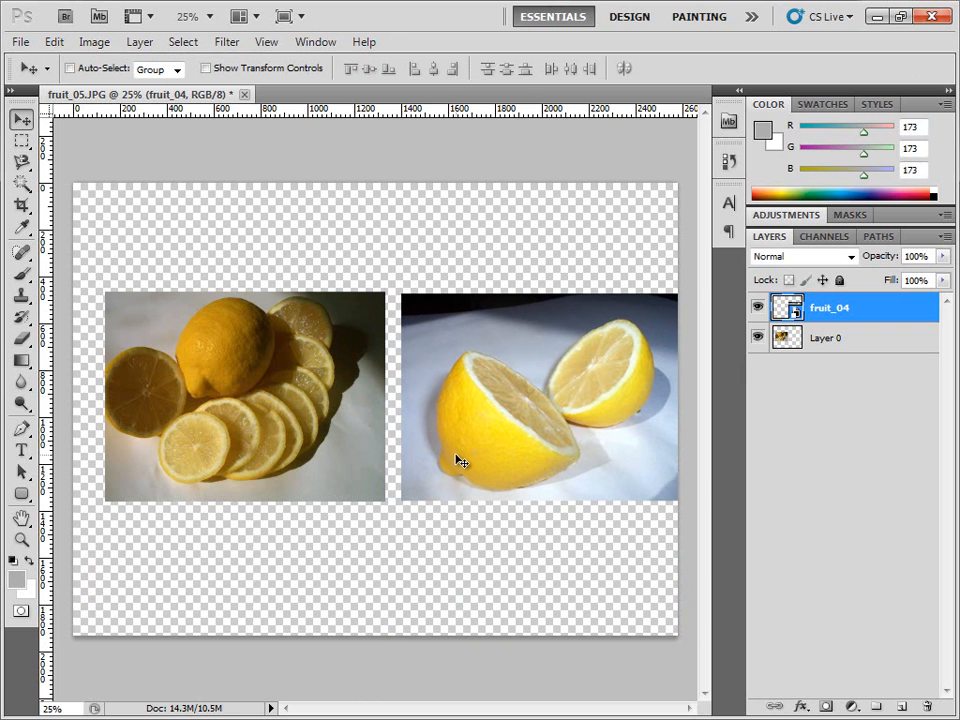
- Nudge the fruit_04 layer left in small increments to leave only a narrow gap between the two photos
key("Left")
key("Left")
key("Left")
key("Left")
key("Left")
key("Left")
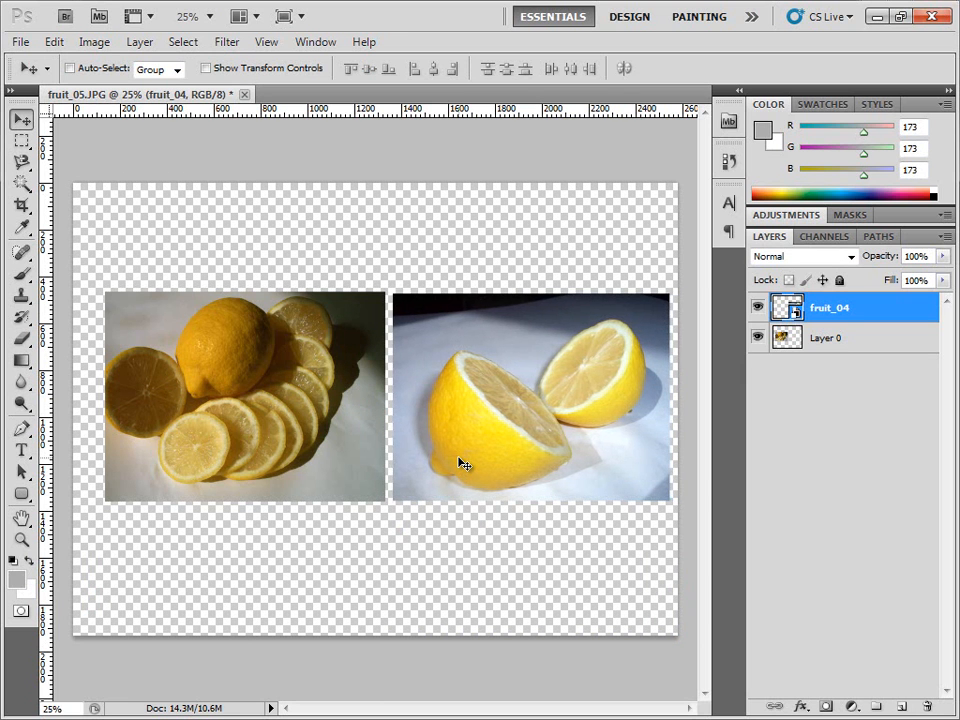
key("Left")
key("Left")
key("Left")
key("Left")
key("Left")
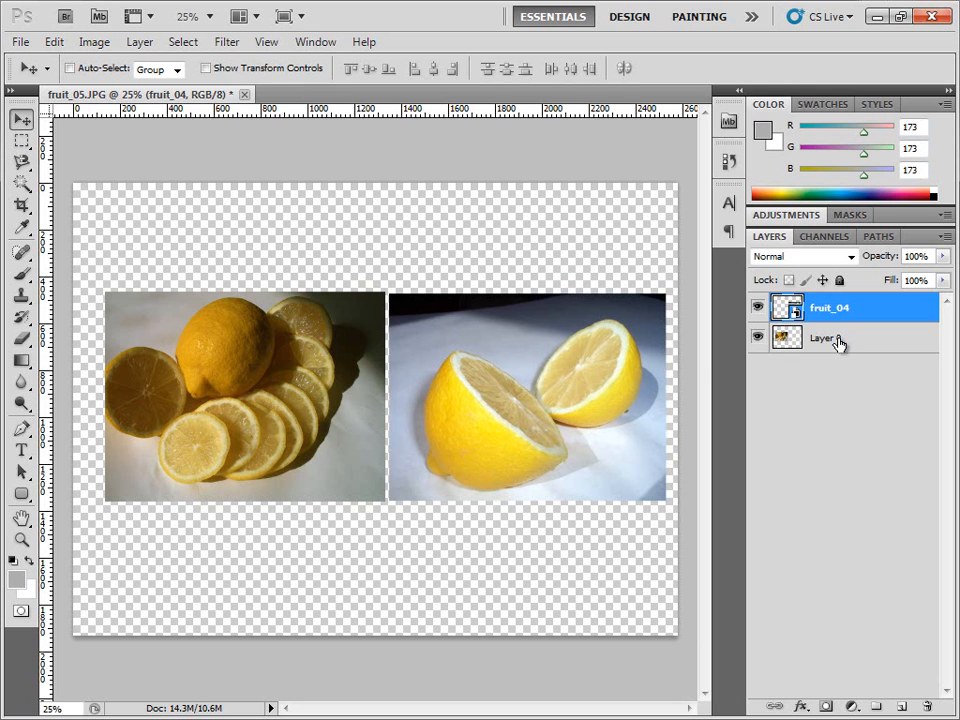
- Nudge Layer 0 left in larger increments toward the canvas edge to widen the gap between the photos
left_click(836, 340)
key("shift+Left")
key("shift+Left")
key("shift+Left")
key("shift+Left")
key("shift+Left")
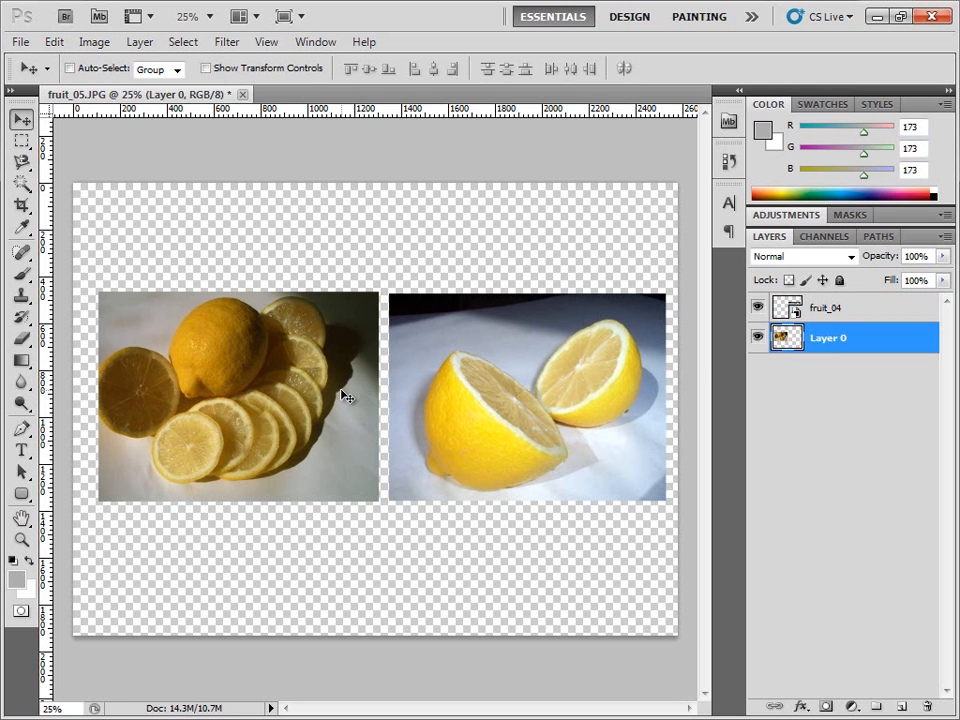
key("shift+Left")
- Nudge the fruit_04 layer left by two large increments to even out the spacing around both photos
left_click(838, 309)
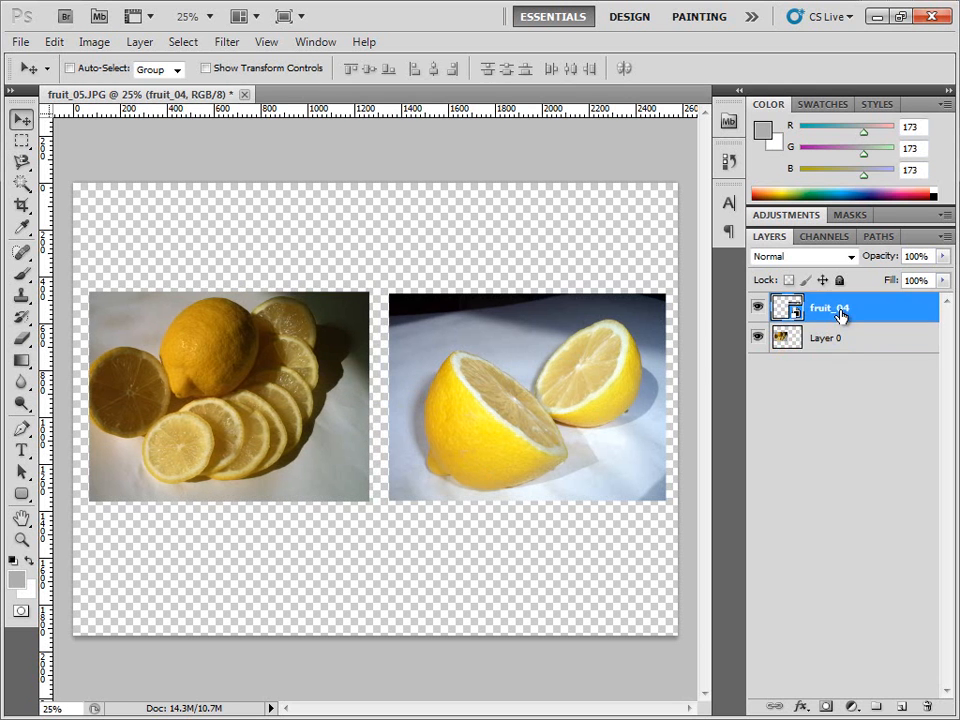
key("shift+Left")
key("shift+Left")
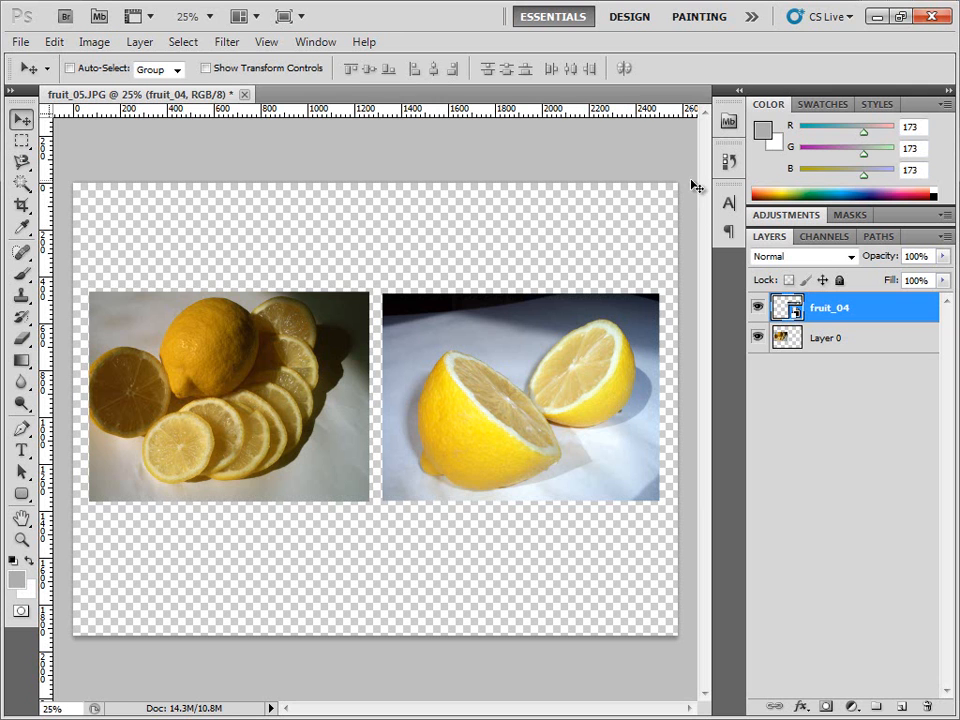
- Place fruit_07.JPG from the fruit image folder into the document as a new layer at the default fitted size
left_click(729, 122)
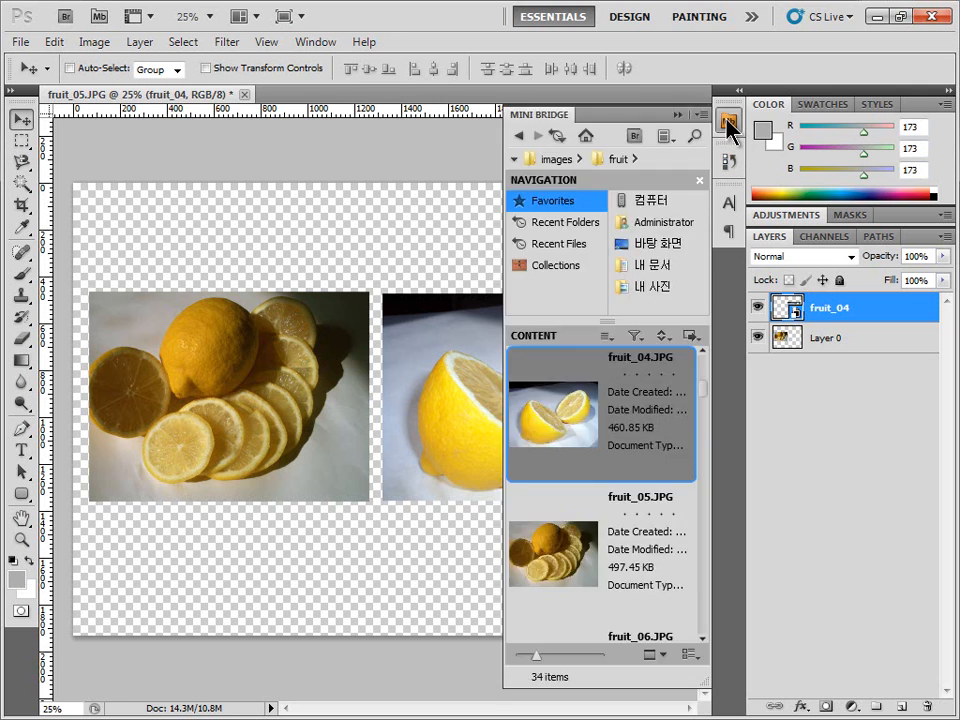
left_click(590, 568)
scroll(590, 560, "down", 5)
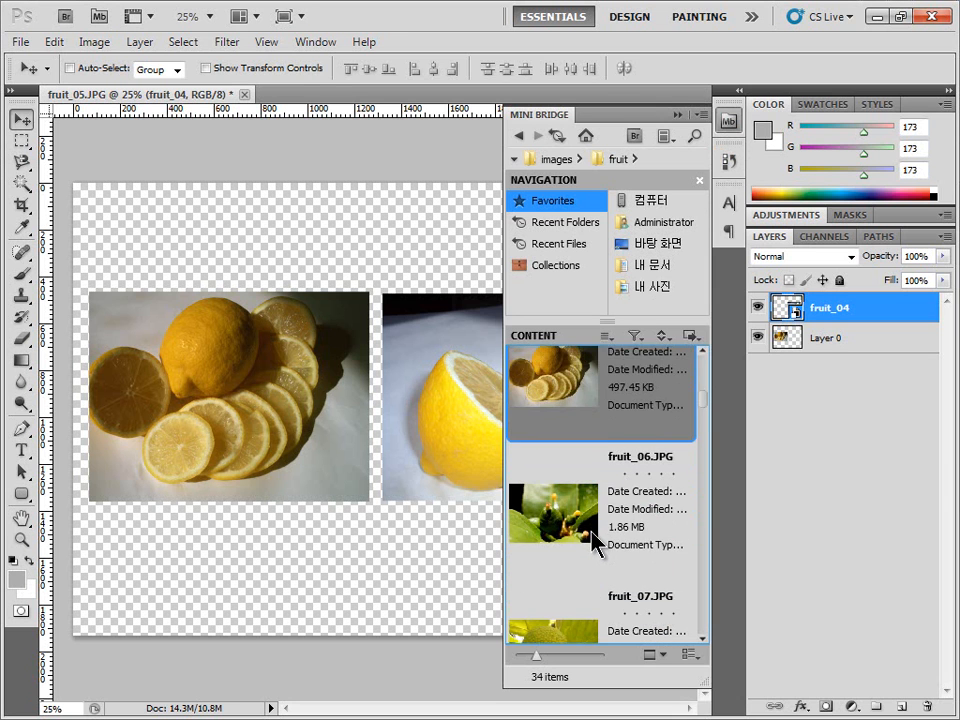
left_click_drag(590, 490, 308, 384)
left_click(321, 382)
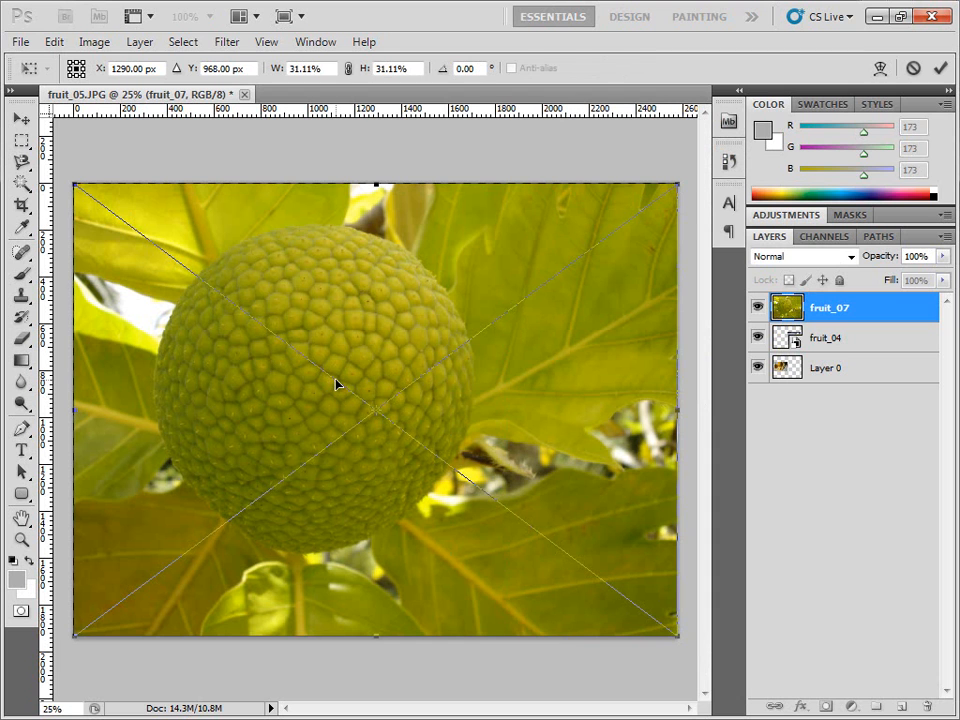
key("Return")
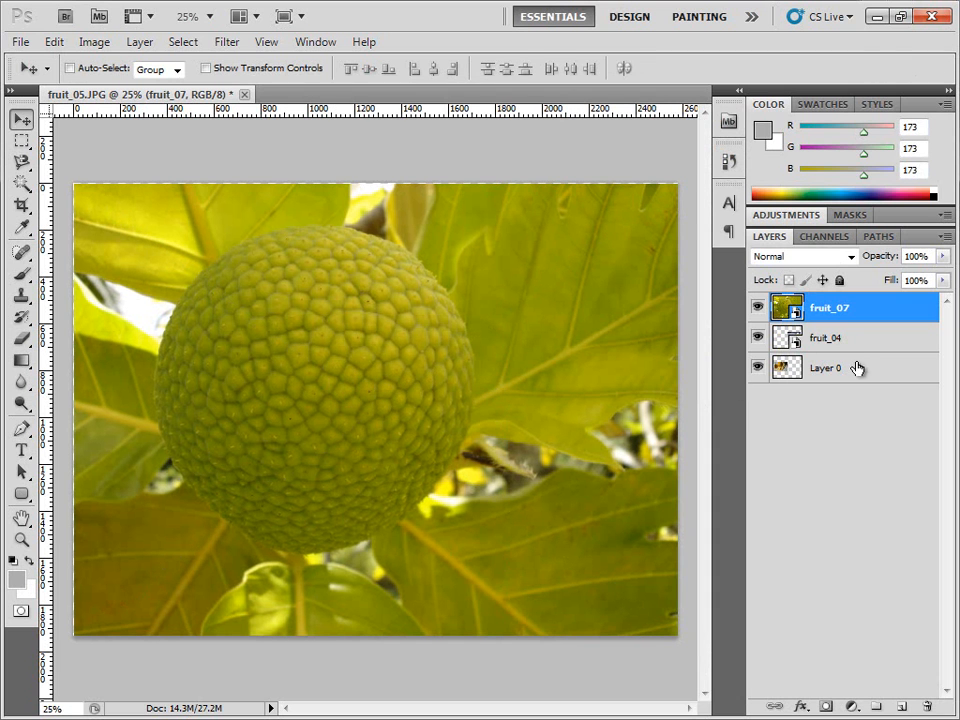
- Reorder the layers so that fruit_07 sits beneath Layer 0 and fruit_04
left_click(857, 368)
left_click(866, 338)
left_click(866, 312)
left_click_drag(879, 311, 886, 388)
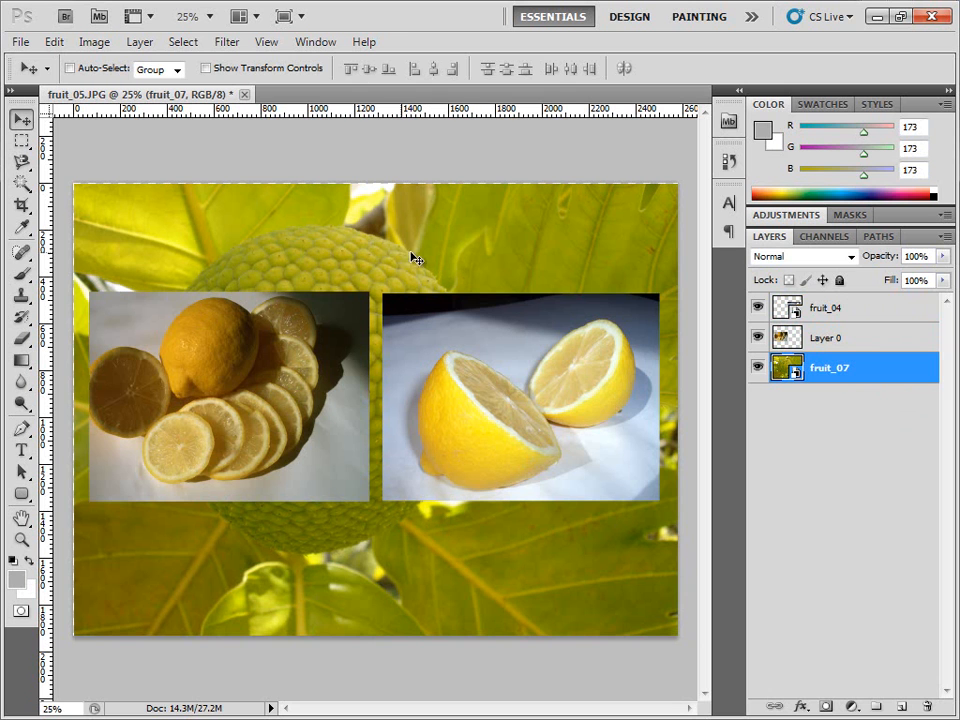
- Toggle the fruit_07 layer's visibility off and on repeatedly, leaving it shown
left_click(758, 369)
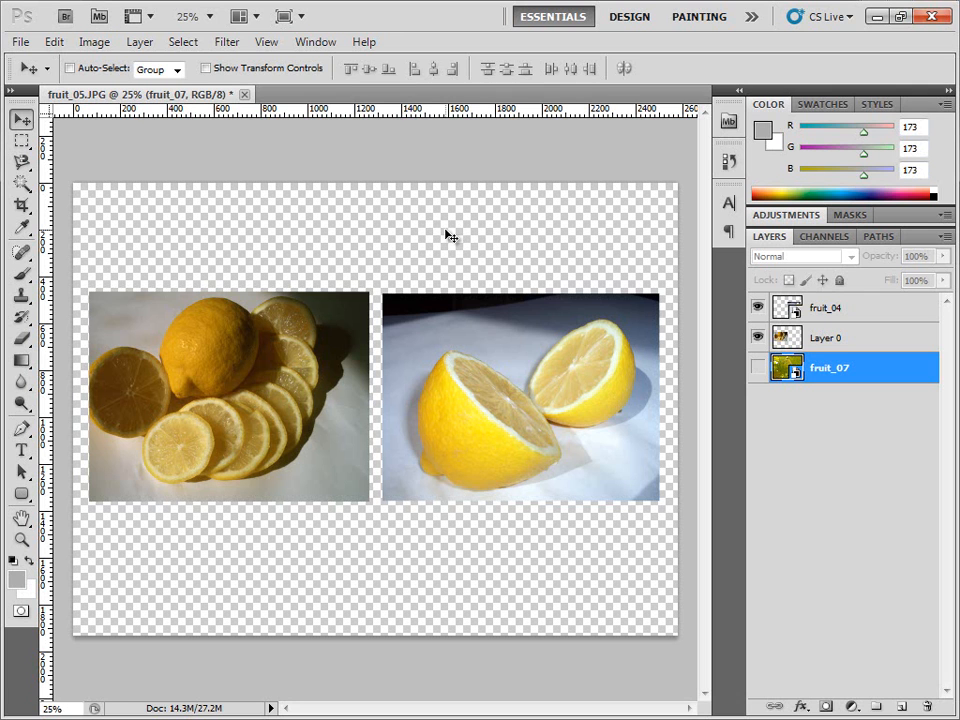
left_click(756, 368)
left_click(756, 368)
left_click(756, 368)
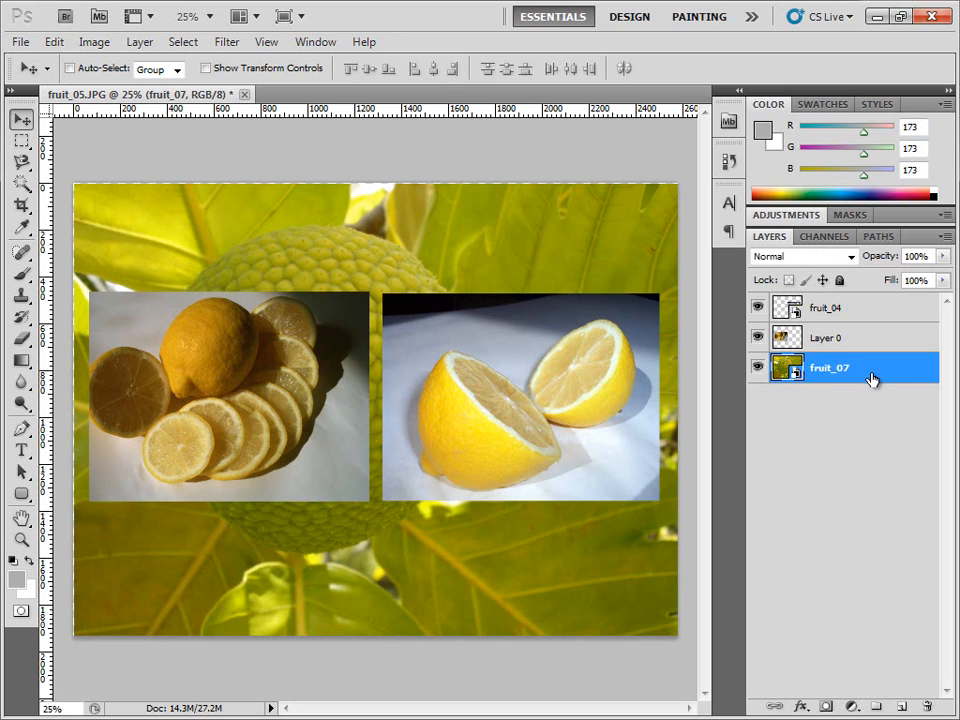
- Delete the fruit_07 layer from the document
left_click_drag(896, 377, 930, 705)
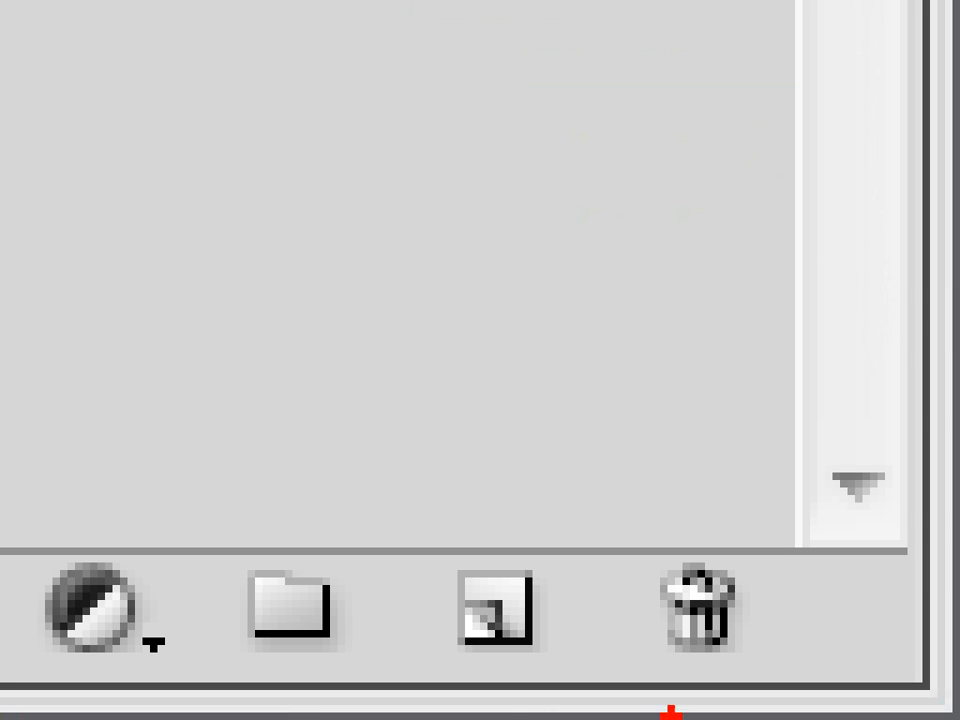
mouse_move(678, 650)
left_mouse_down()
mouse_move(643, 690)
mouse_move(739, 390)
mouse_move(643, 707)
left_mouse_up()
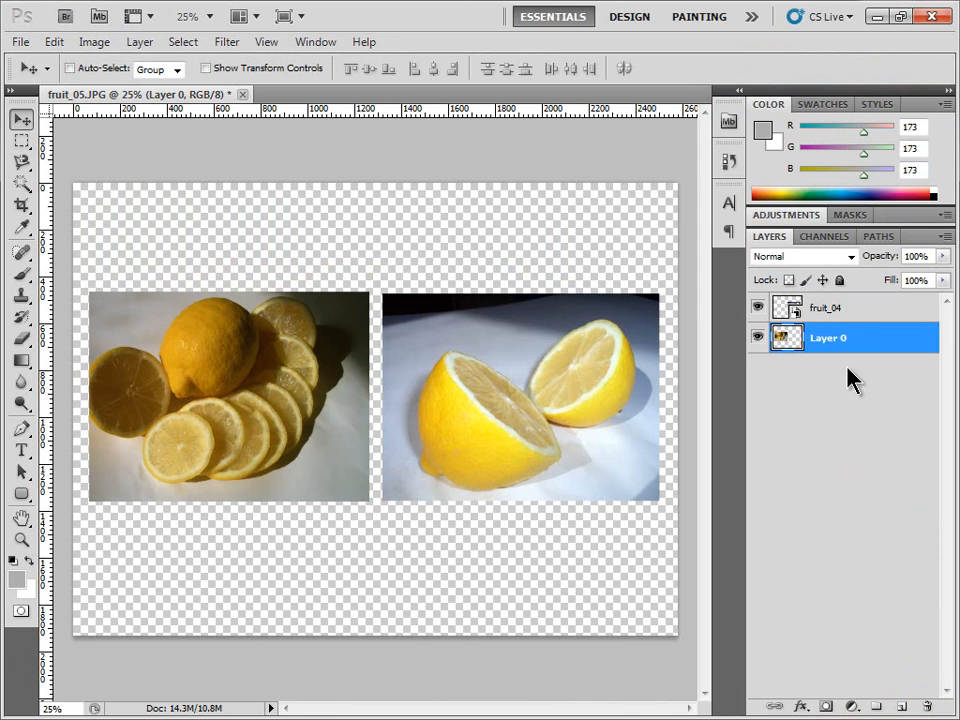
- Make fruit_04 the active layer
left_click(857, 312)
left_click(862, 327)
left_click(862, 312)
left_click(870, 330)
left_click(866, 315)
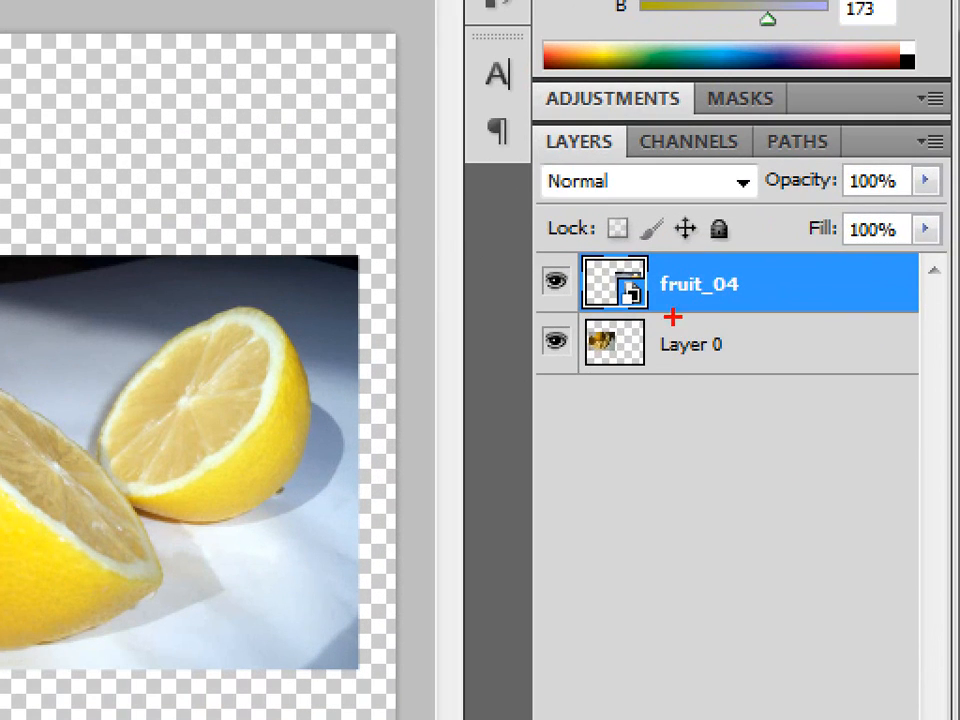
mouse_move(615, 268)
left_mouse_down()
mouse_move(424, 235)
mouse_move(424, 226)
mouse_move(388, 215)
mouse_move(430, 276)
left_mouse_up()
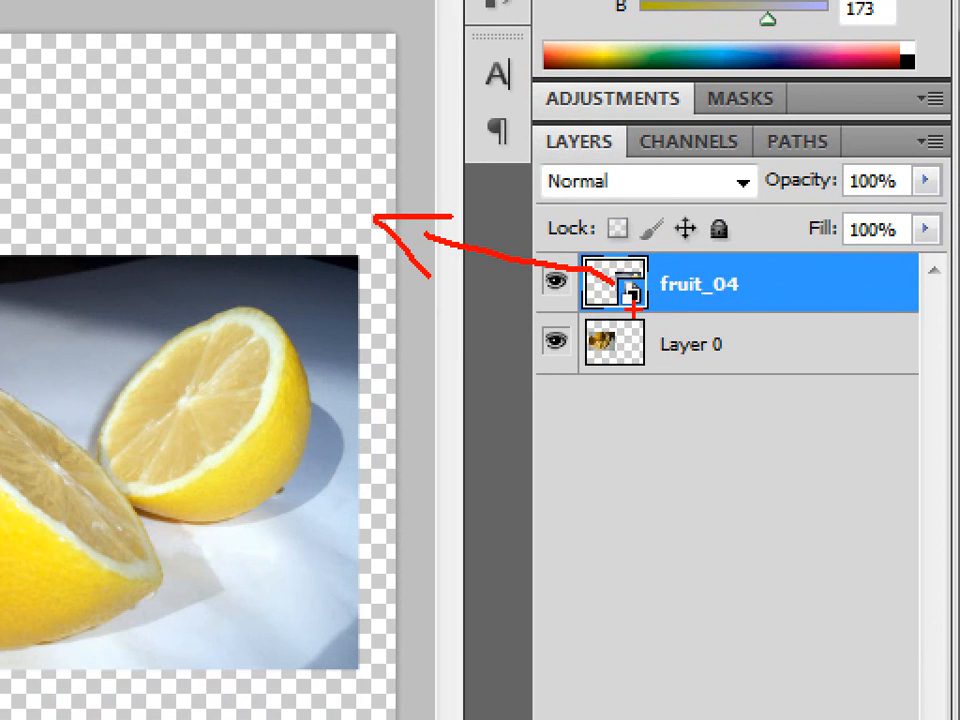
mouse_move(615, 315)
left_mouse_down()
mouse_move(668, 312)
mouse_move(598, 256)
mouse_move(596, 302)
left_mouse_up()
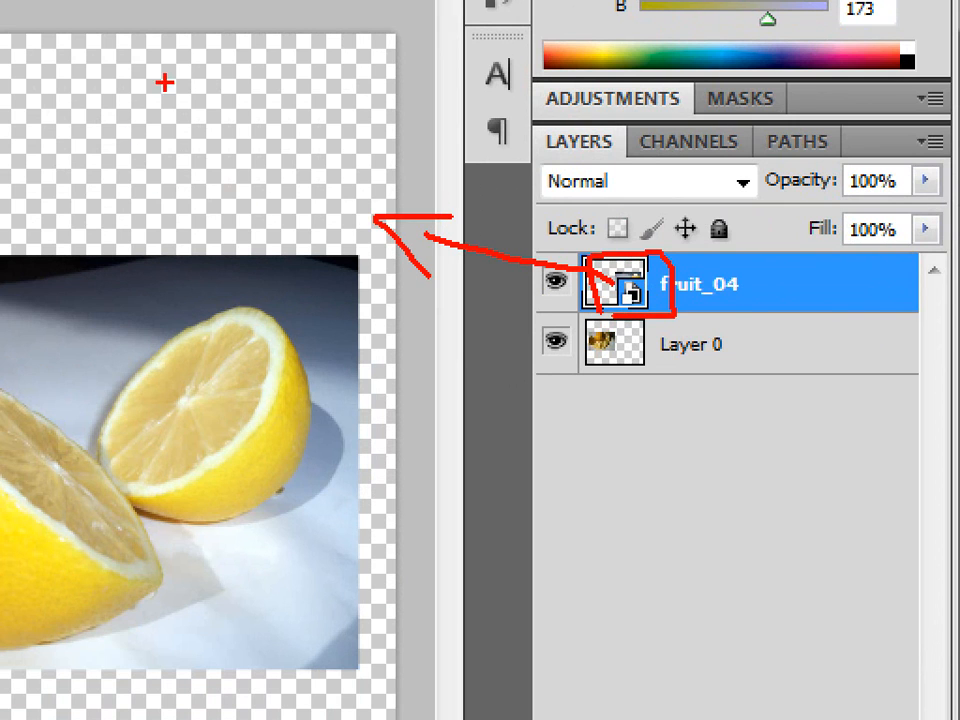
mouse_move(162, 90)
left_mouse_down()
mouse_move(124, 98)
mouse_move(150, 157)
left_mouse_up()
mouse_move(214, 159)
left_mouse_down()
mouse_move(298, 160)
mouse_move(311, 142)
mouse_move(341, 155)
mouse_move(368, 140)
mouse_move(406, 158)
left_mouse_up()
left_click_drag(430, 110, 431, 200)
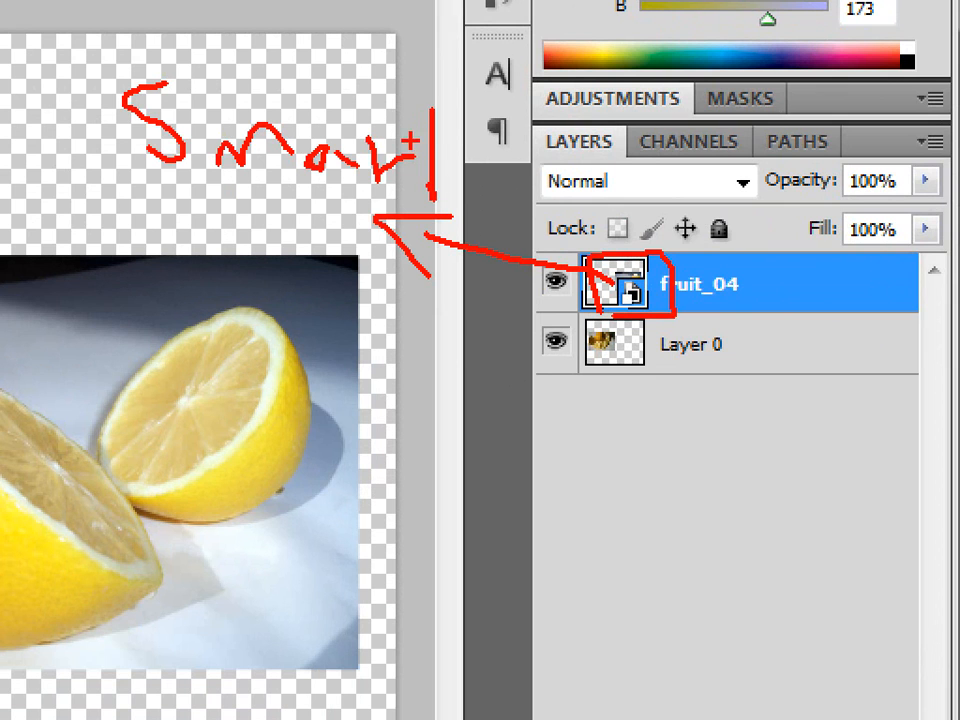
left_click_drag(405, 133, 495, 140)
mouse_move(568, 381)
left_mouse_down()
mouse_move(720, 401)
mouse_move(702, 341)
mouse_move(522, 331)
mouse_move(537, 397)
left_mouse_up()
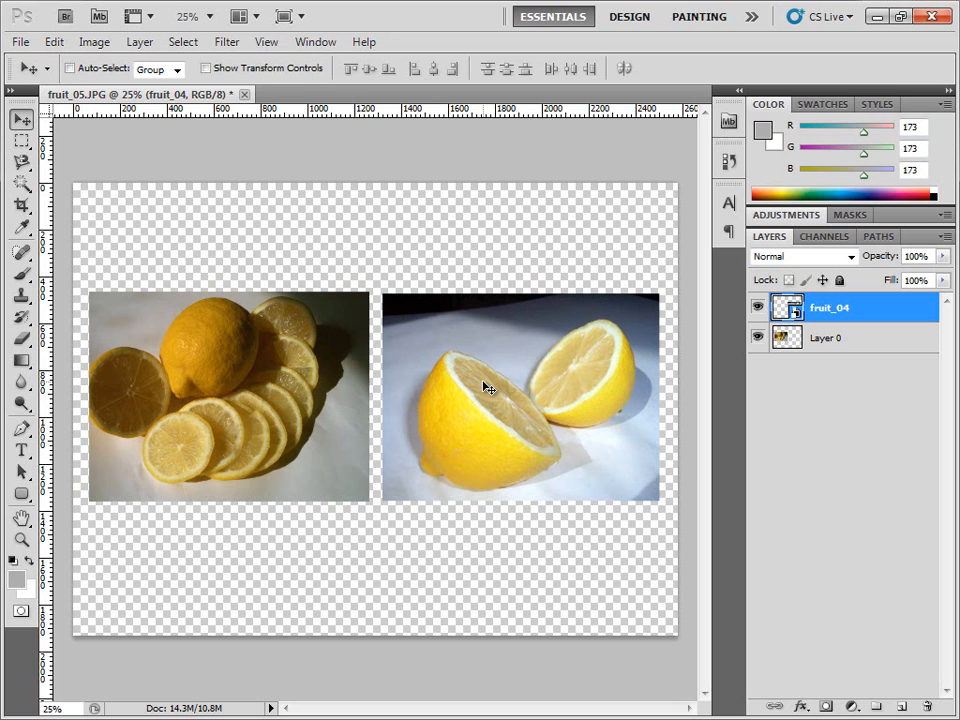
- Enlarge the fruit_04 layer proportionally with Free Transform beyond the canvas edges and move it to the canvas's right half
left_click(56, 44)
left_click(130, 388)
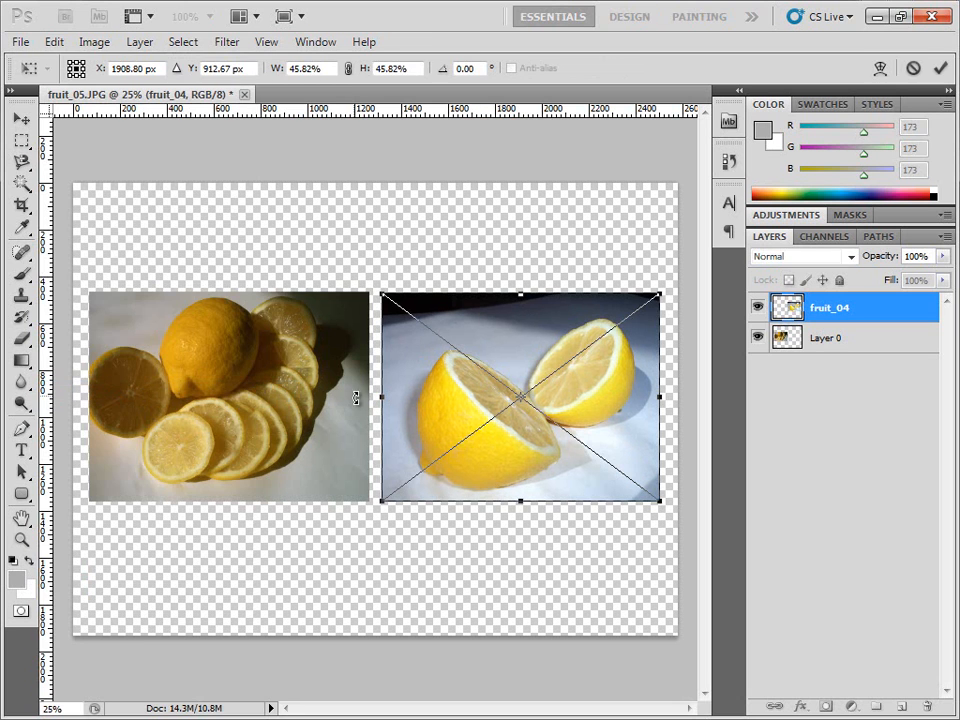
left_click_drag(377, 505, 10, 695)
key("Return")
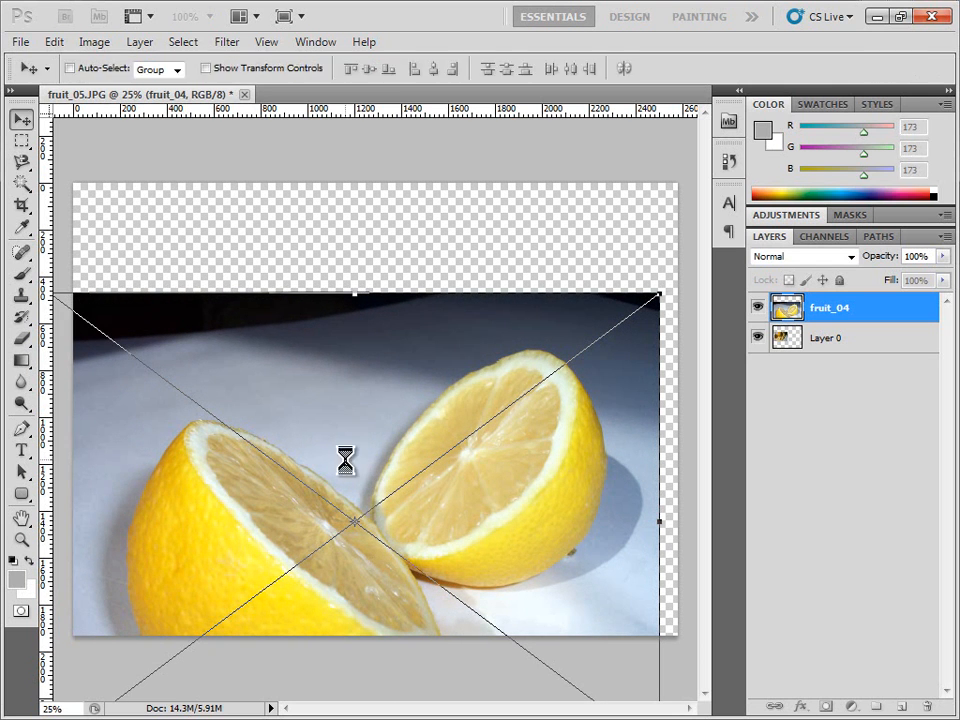
left_click_drag(334, 465, 548, 430)
- Enlarge Layer 0 proportionally with Free Transform to about 386% and move it around beneath the fruit_04 layer
left_click(835, 338)
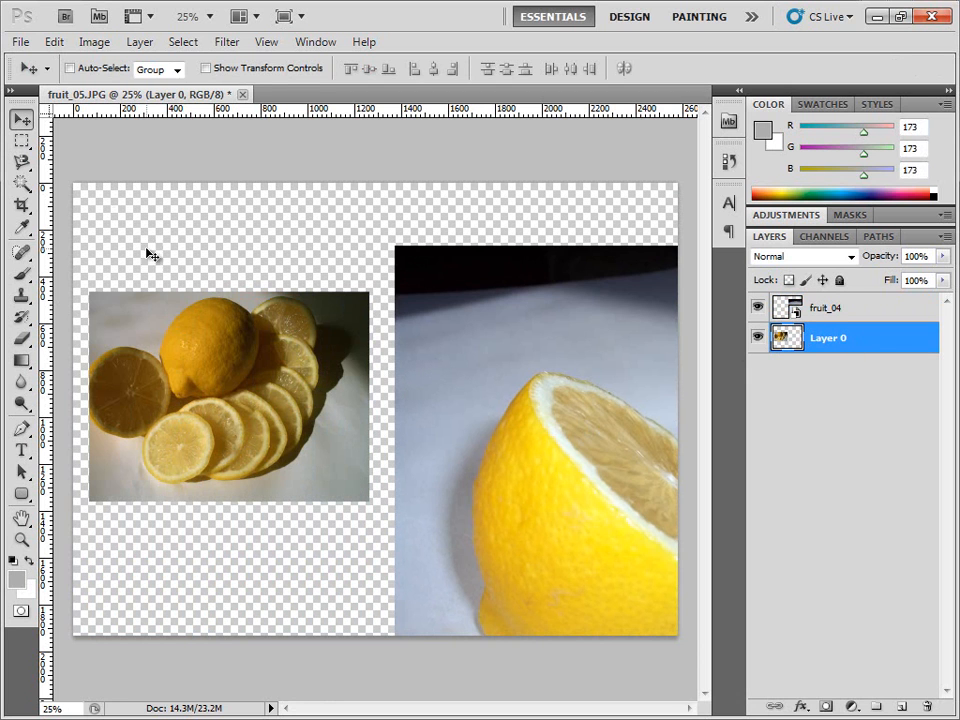
left_click(54, 42)
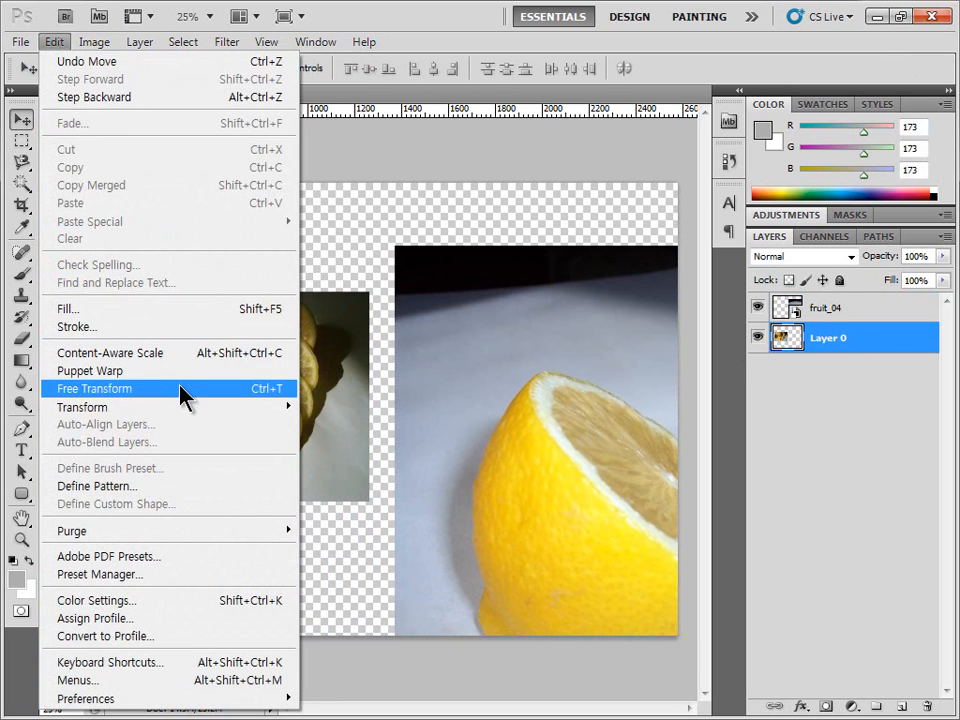
left_click(264, 392)
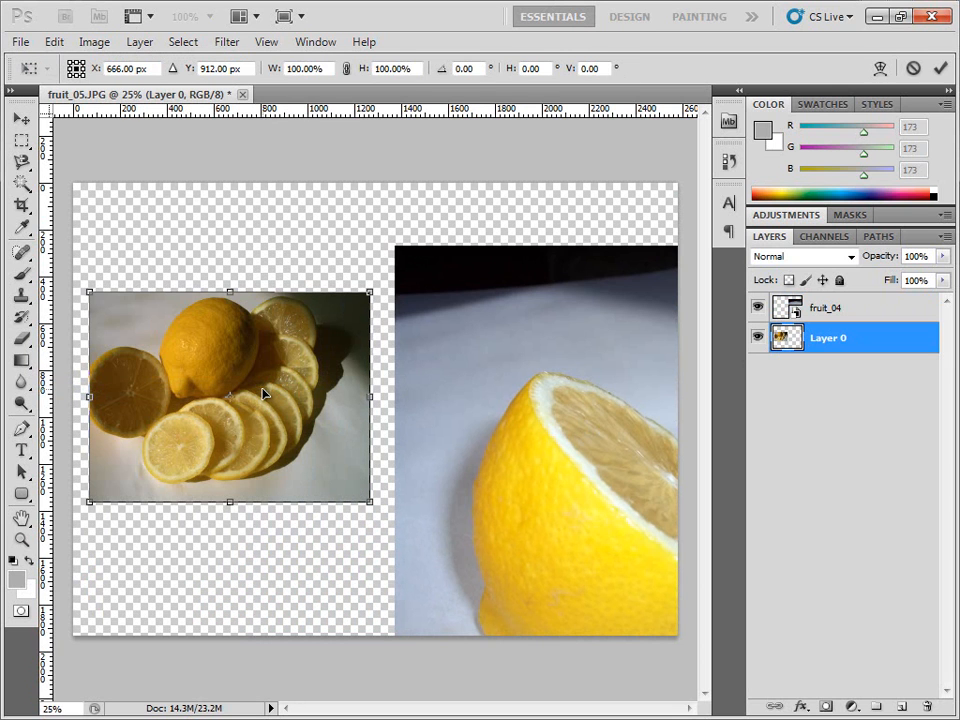
left_click_drag(371, 505, 757, 635)
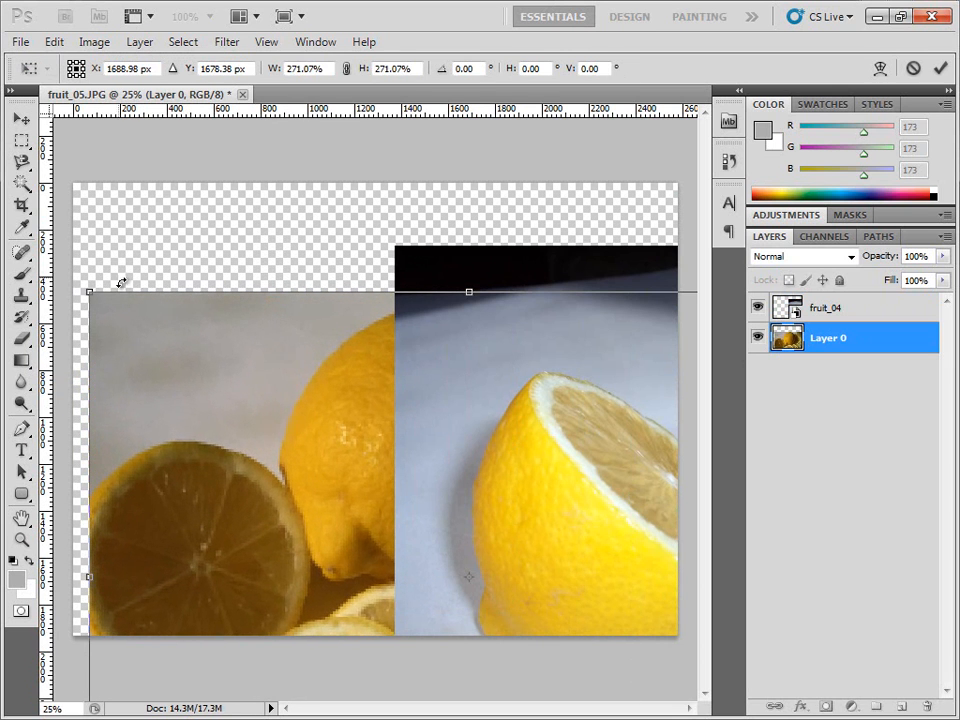
left_click_drag(90, 291, 5, 50)
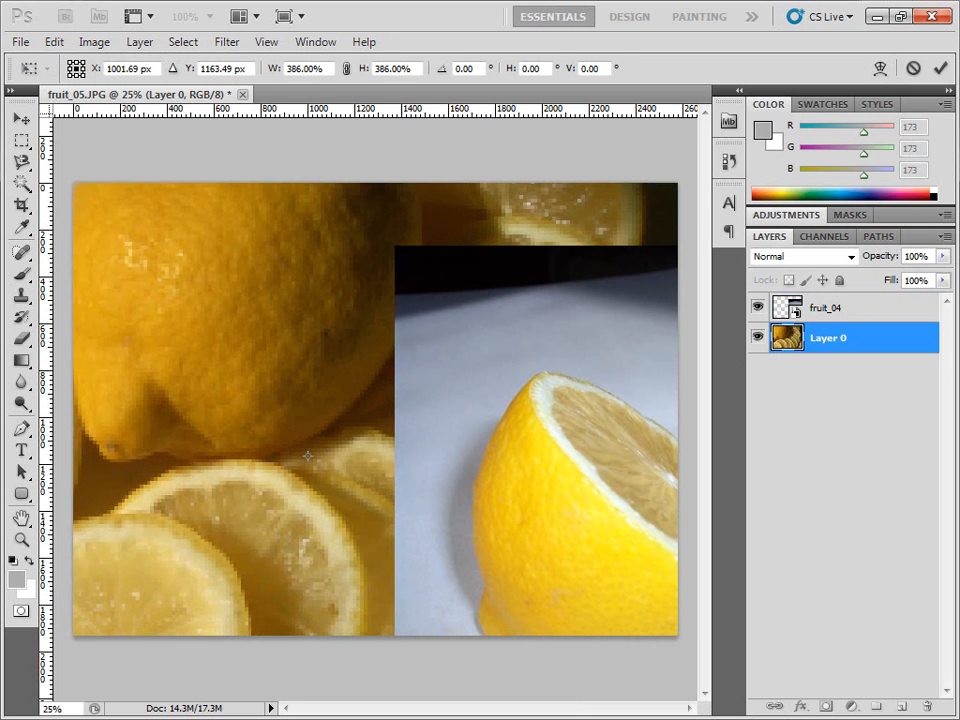
double_click(224, 335)
left_click_drag(152, 363, 267, 378)
left_click_drag(181, 373, 249, 423)
left_click_drag(274, 332, 262, 383)
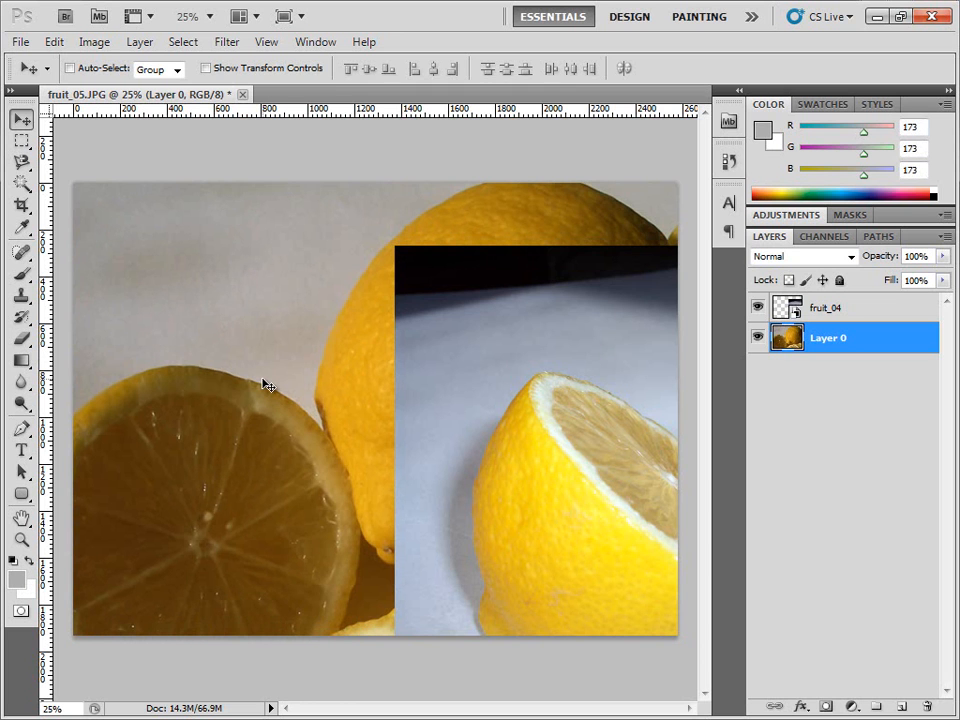
- Undo the moves and the enlargement of Layer 0, leaving the fruit_04 layer untransformed
key("ctrl+z")
left_click(53, 42)
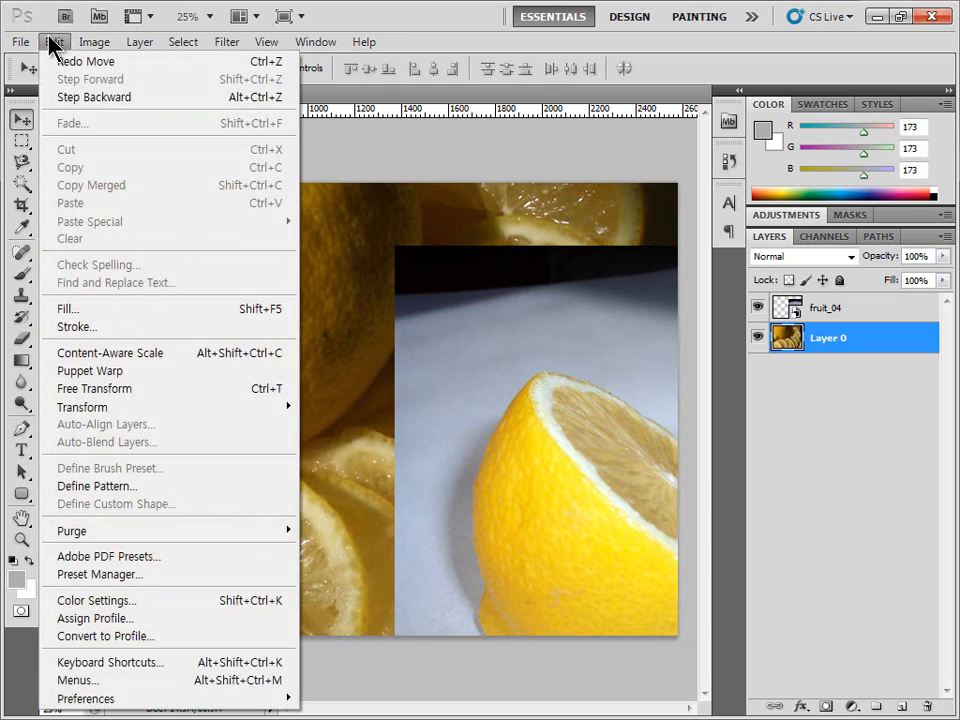
left_click(77, 96)
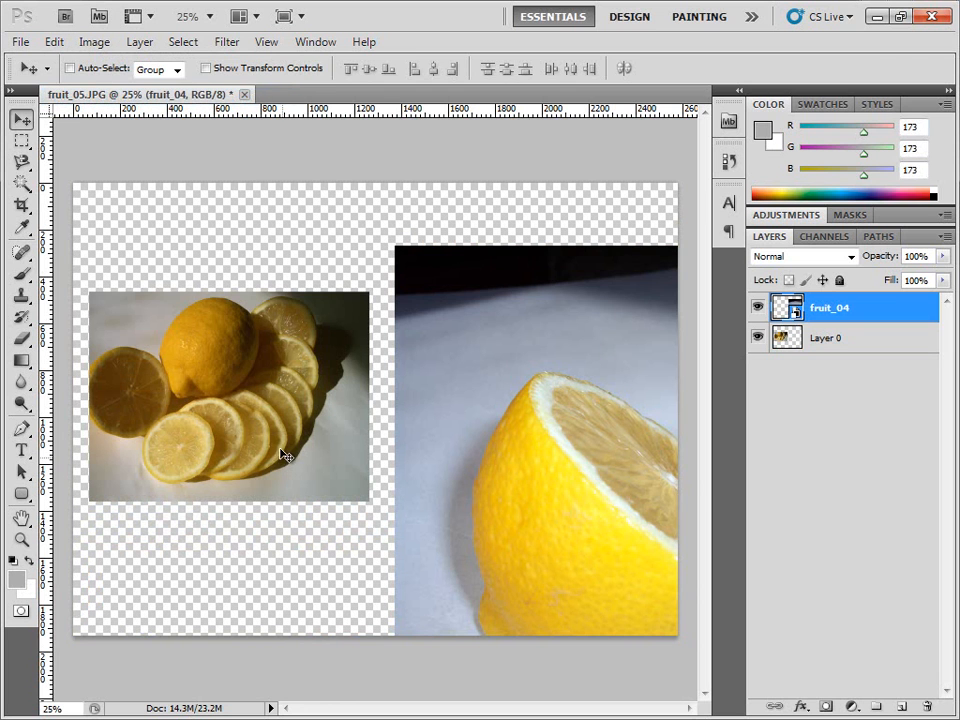
key("ctrl+t")
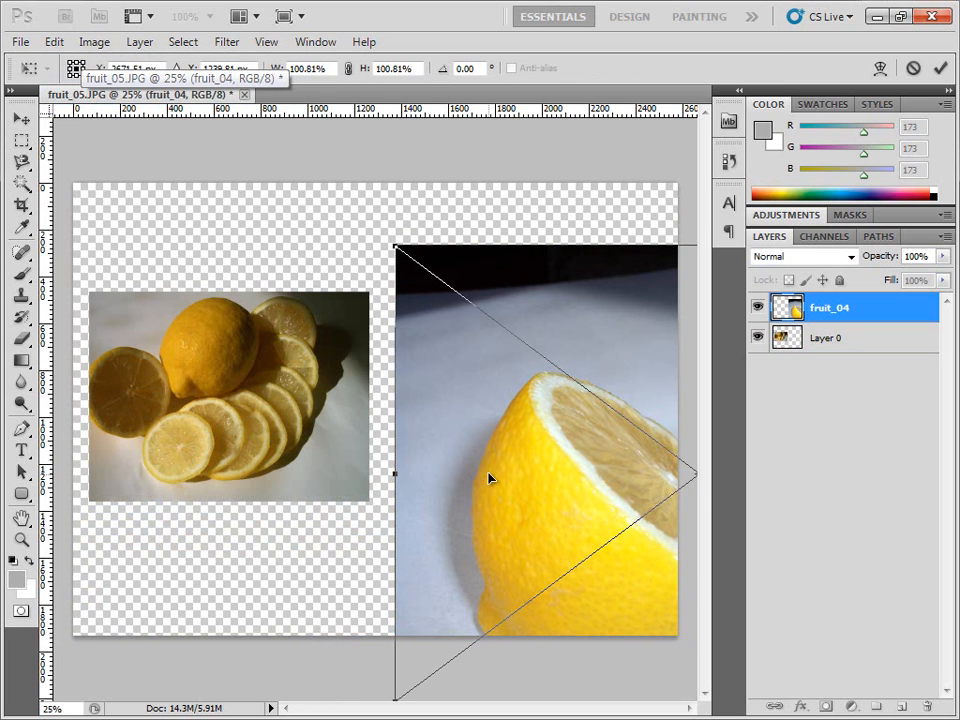
key("Escape")
- Shrink Layer 0 proportionally with Free Transform to about a third of its size and apply the change
left_click(830, 345)
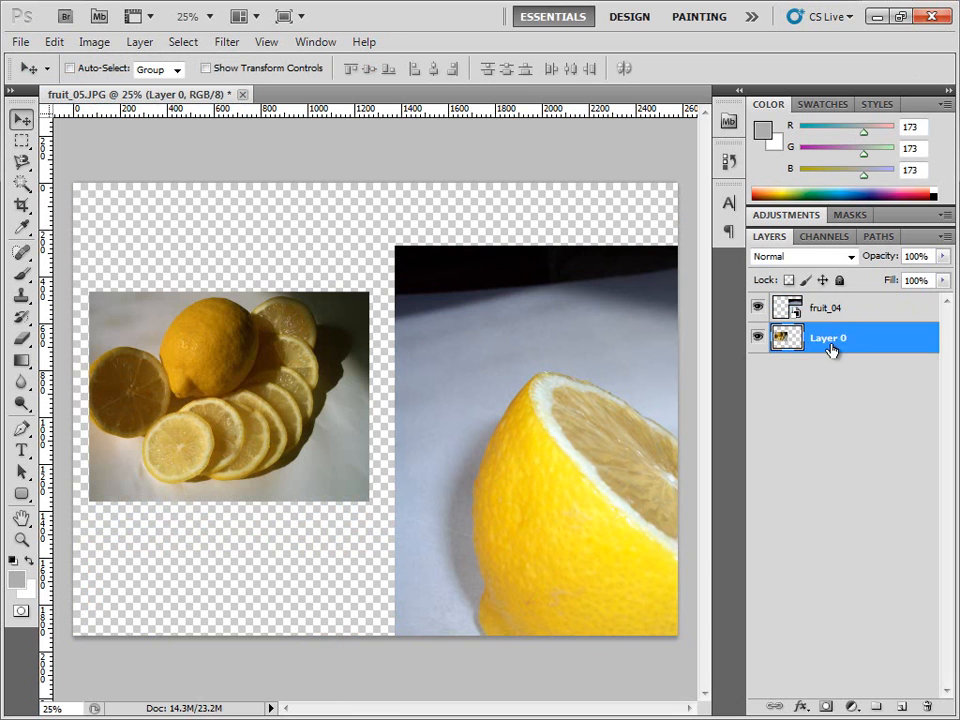
left_click(54, 41)
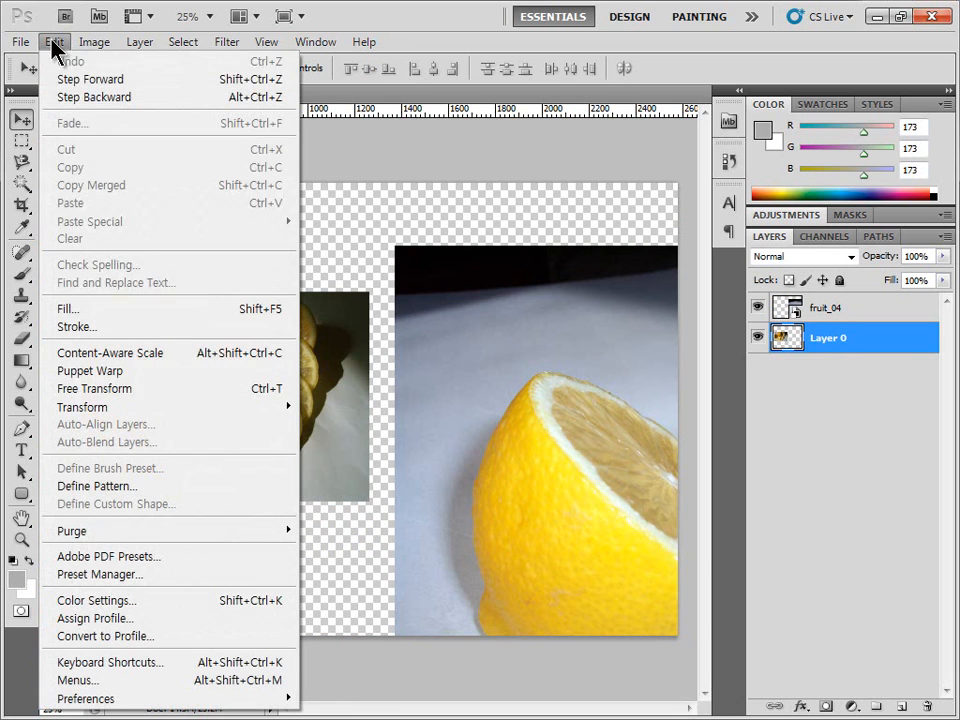
left_click(258, 391)
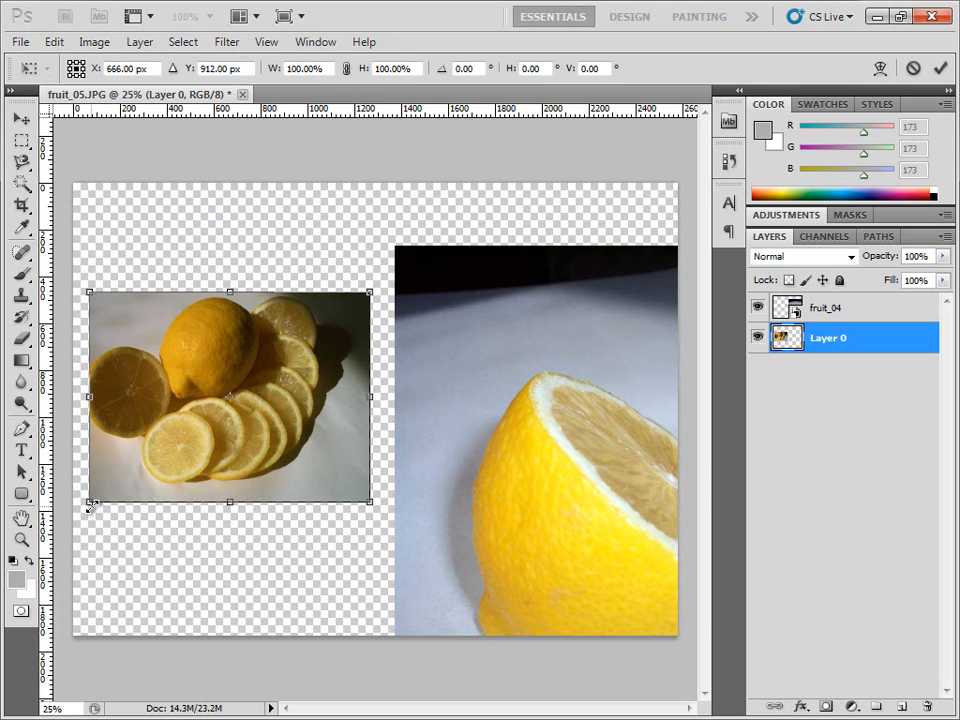
left_click_drag(90, 505, 213, 364)
key("Return")
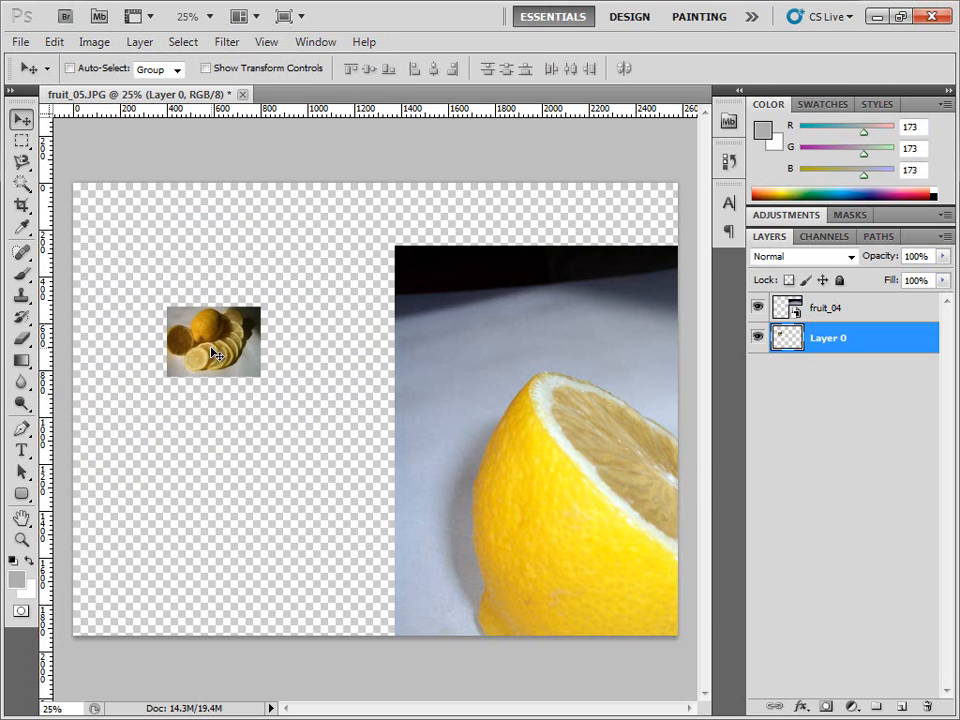
- Enlarge the shrunken Layer 0 proportionally with Free Transform beyond the canvas edges and move it down and right to compare its quality
key("ctrl+t")
left_click_drag(260, 376, 888, 717)
left_click_drag(170, 304, 5, 156)
key("Return")
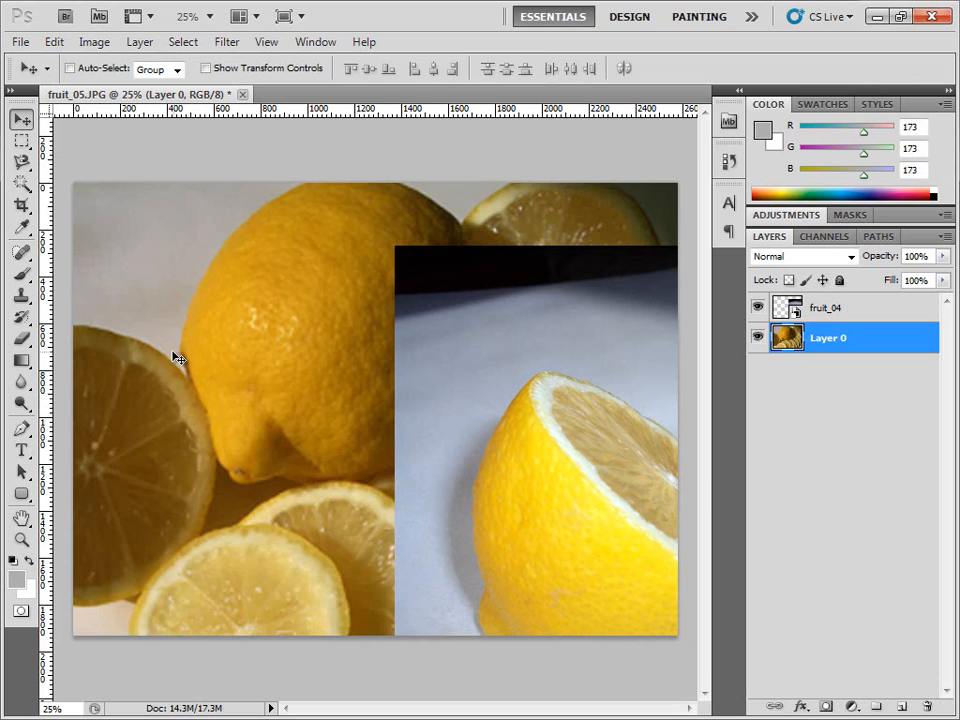
left_click_drag(183, 390, 232, 439)
left_click_drag(161, 347, 274, 375)
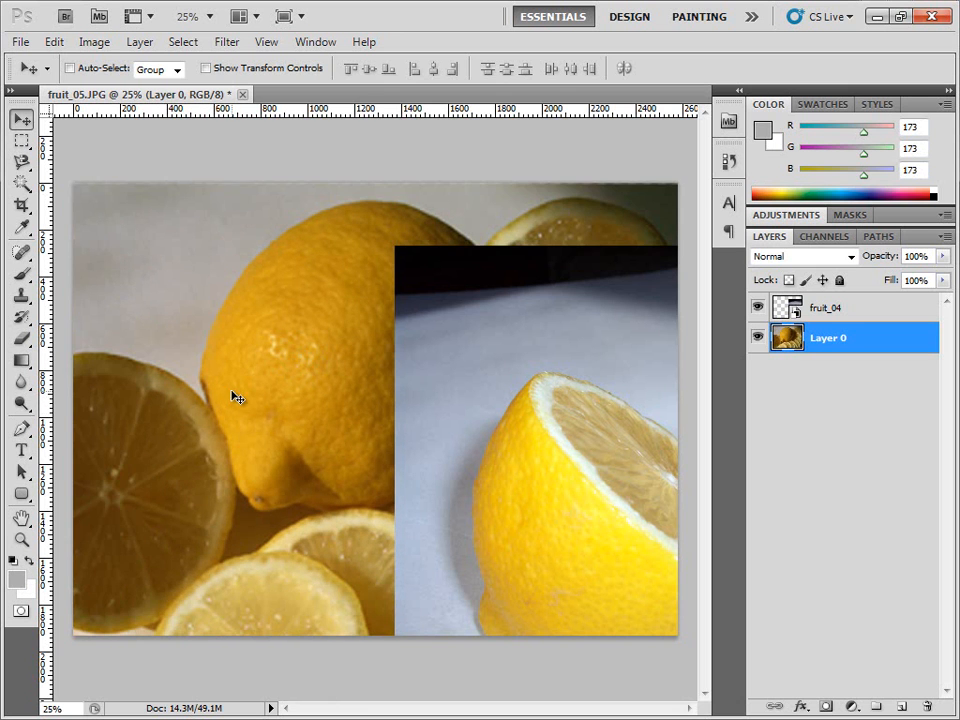
- Scale the oversized Layer 0 down proportionally with Free Transform toward its upper-right corner and apply the change
key("ctrl+t")
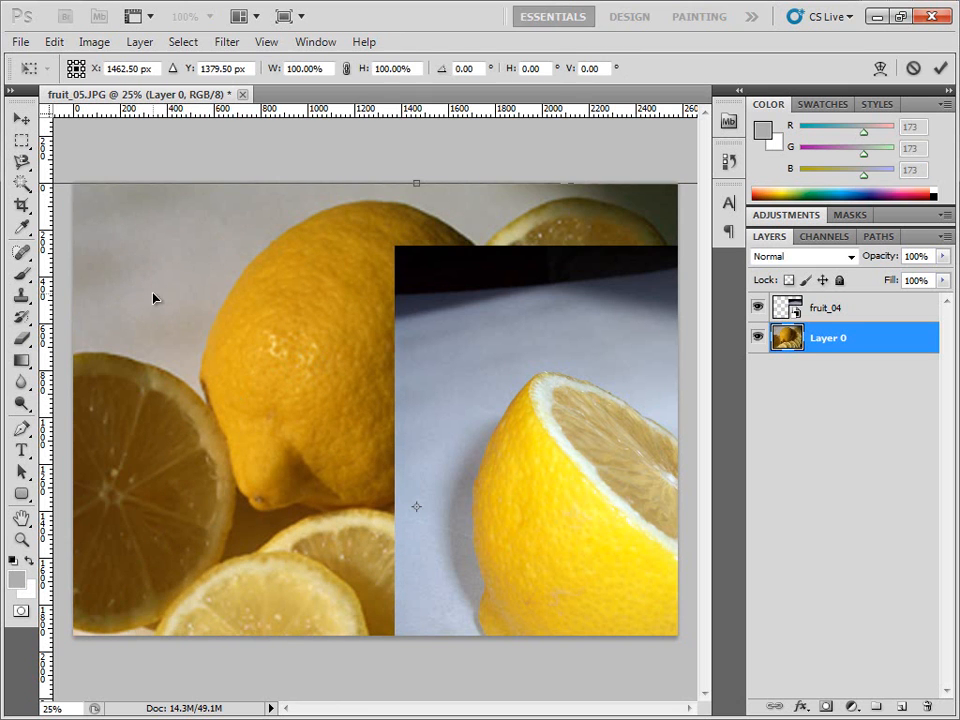
scroll(153, 294, "down", 5)
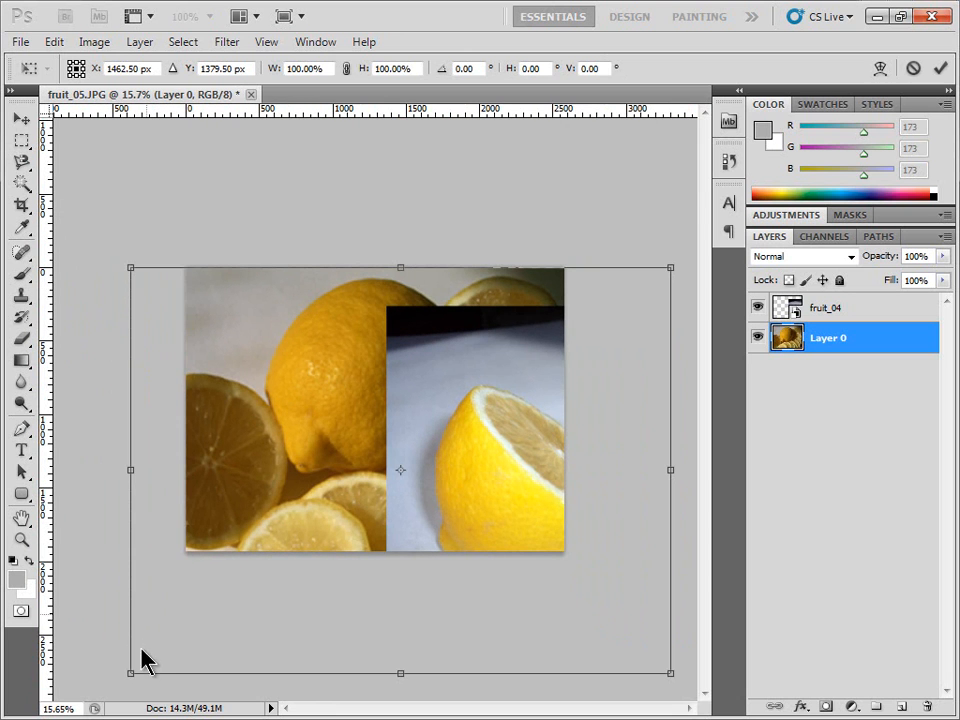
left_click_drag(130, 673, 598, 223)
key("Return")
- Scale Layer 0 back up with Free Transform and move it up and left so it covers the canvas
left_click_drag(658, 288, 690, 644)
key("ctrl+t")
key("Return")
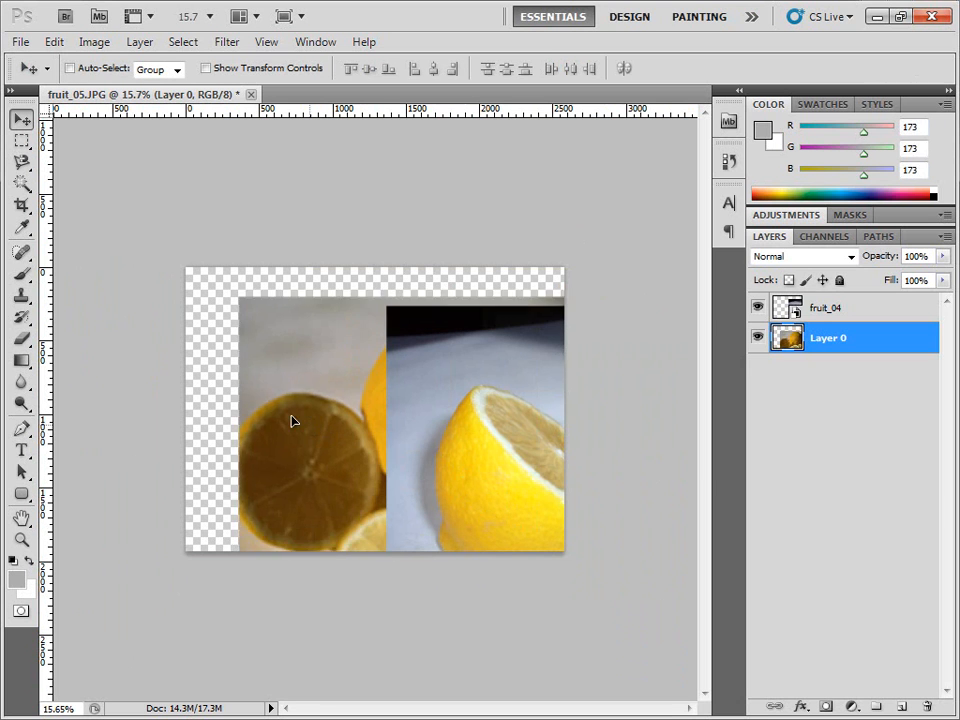
left_click_drag(238, 450, 298, 414)
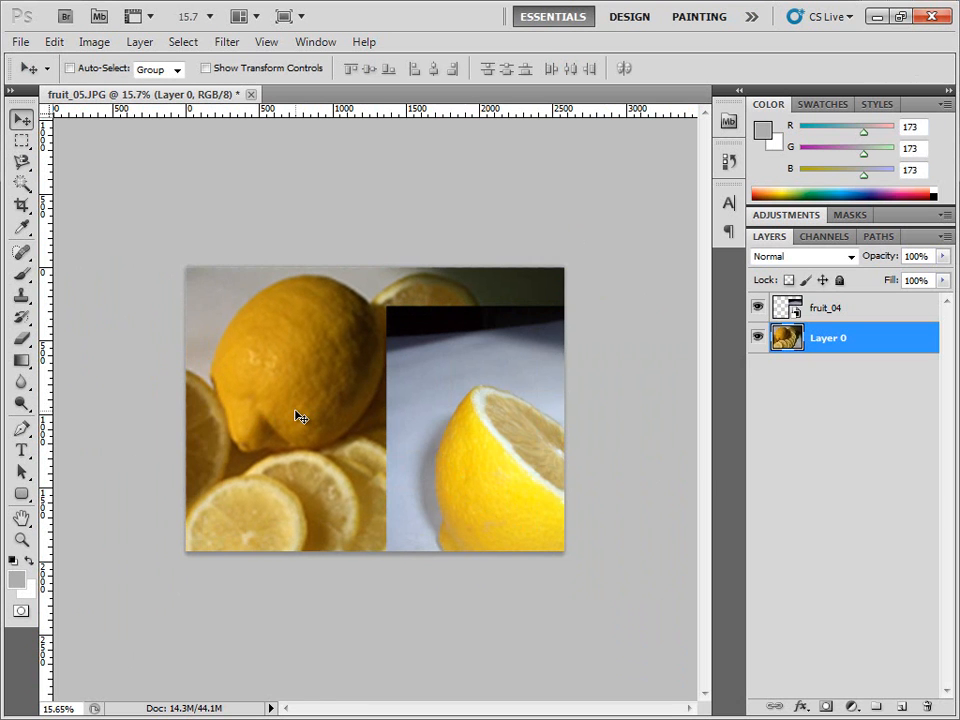
- Enlarge Layer 0 further from its upper-right corner with Free Transform and move it so the whole lemon fills the canvas's left half
key("ctrl+t")
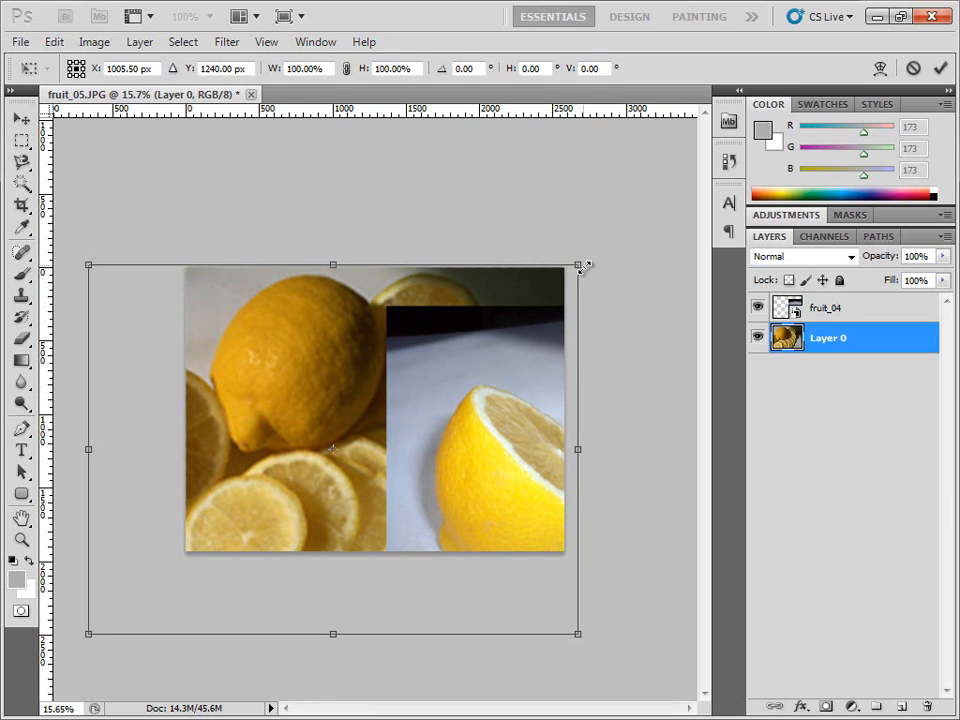
left_click_drag(581, 263, 846, 118)
key("Return")
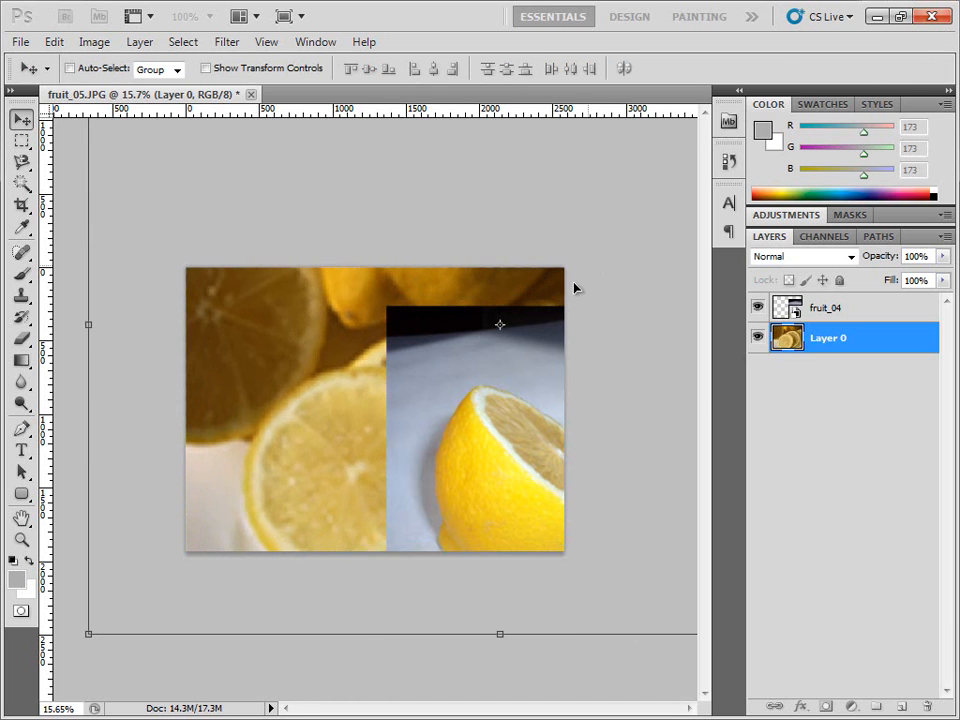
left_click_drag(369, 399, 257, 437)
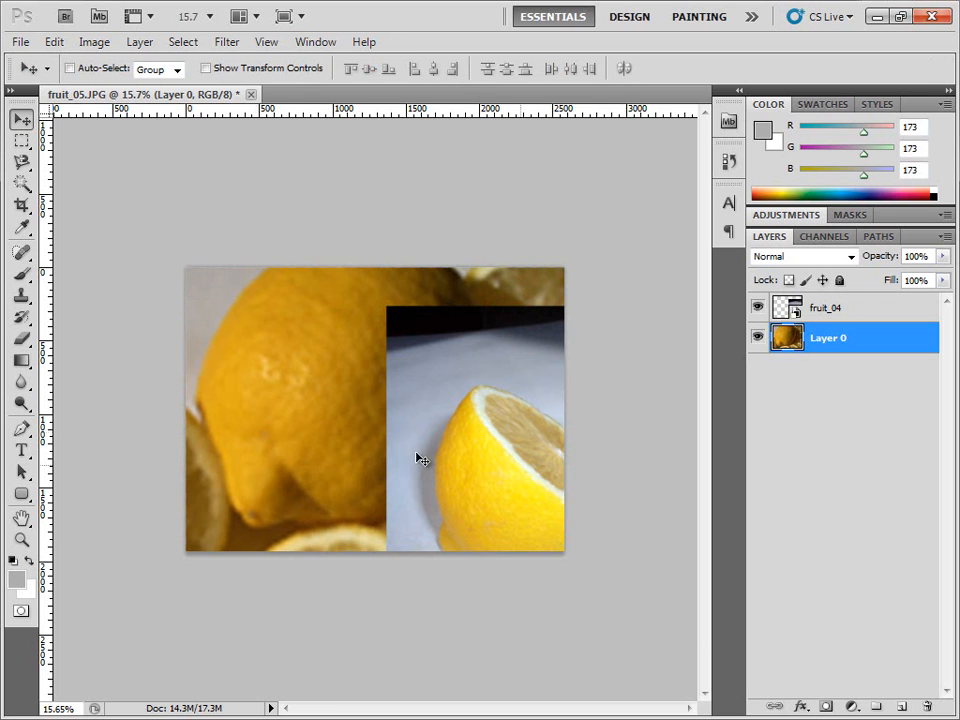
- Enlarge the fruit_04 smart object proportionally beyond the canvas edges and reposition it so the cut lemon halves fill the canvas
left_click(820, 312)
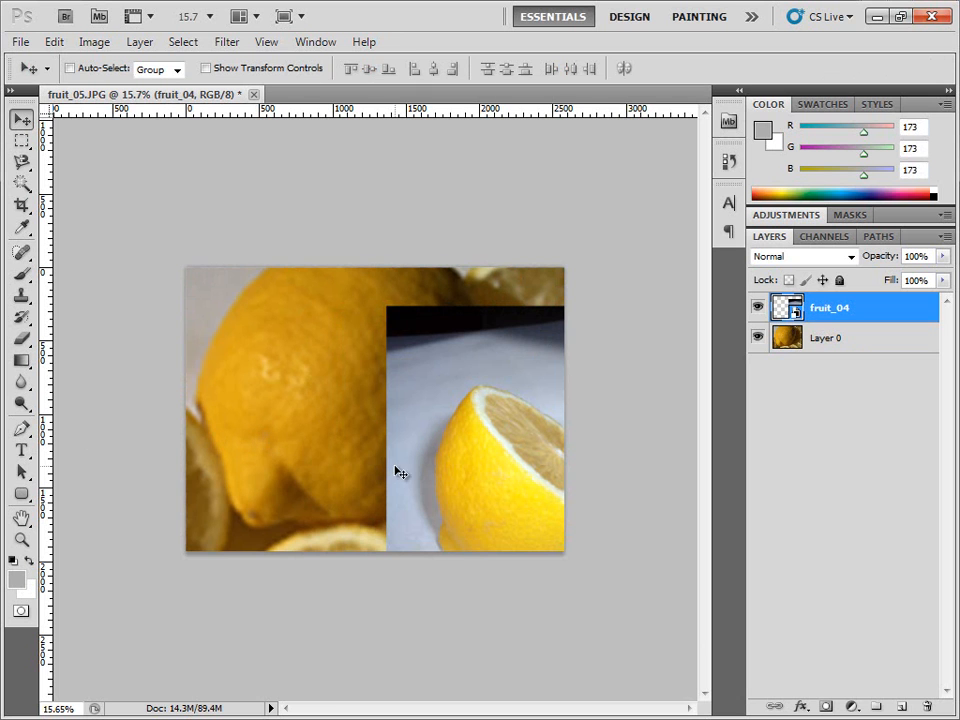
left_click_drag(492, 441, 360, 422)
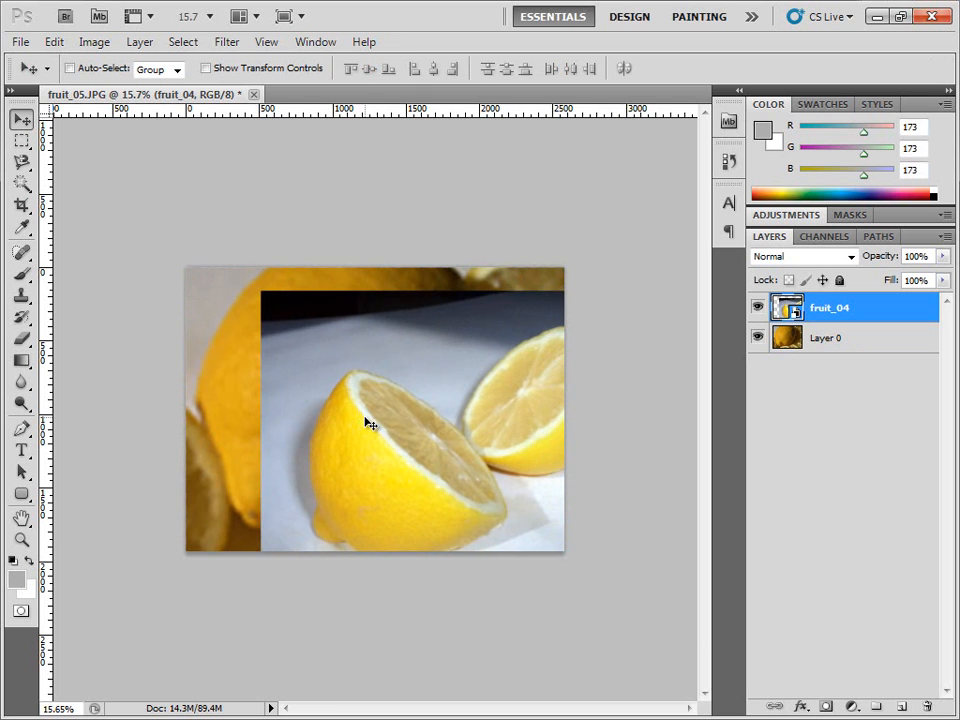
key("ctrl+t")
left_click_drag(263, 293, 2, 55)
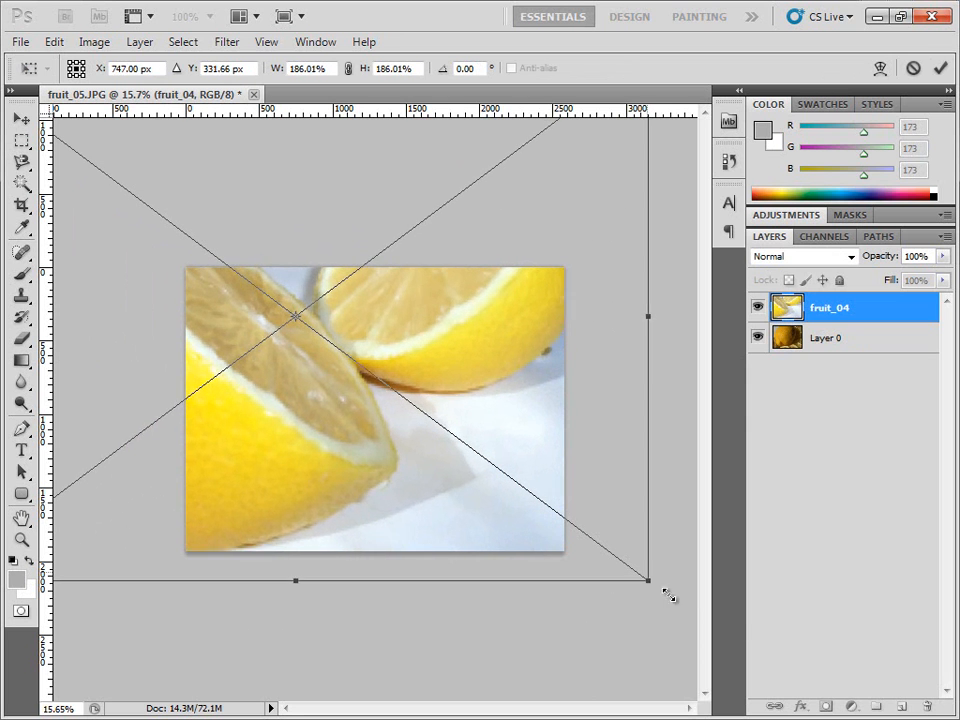
left_click_drag(645, 573, 705, 628)
key("Return")
left_click_drag(335, 447, 431, 523)
left_click_drag(422, 429, 311, 477)
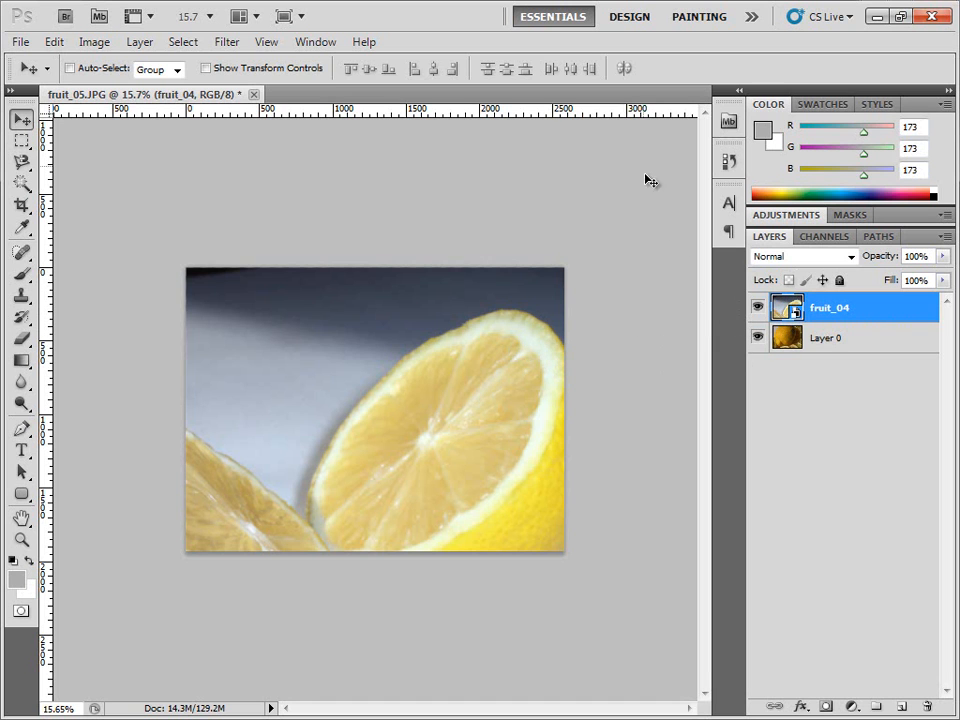
- Open fruit_07.JPG from Mini Bridge as a separate document
left_click(728, 122)
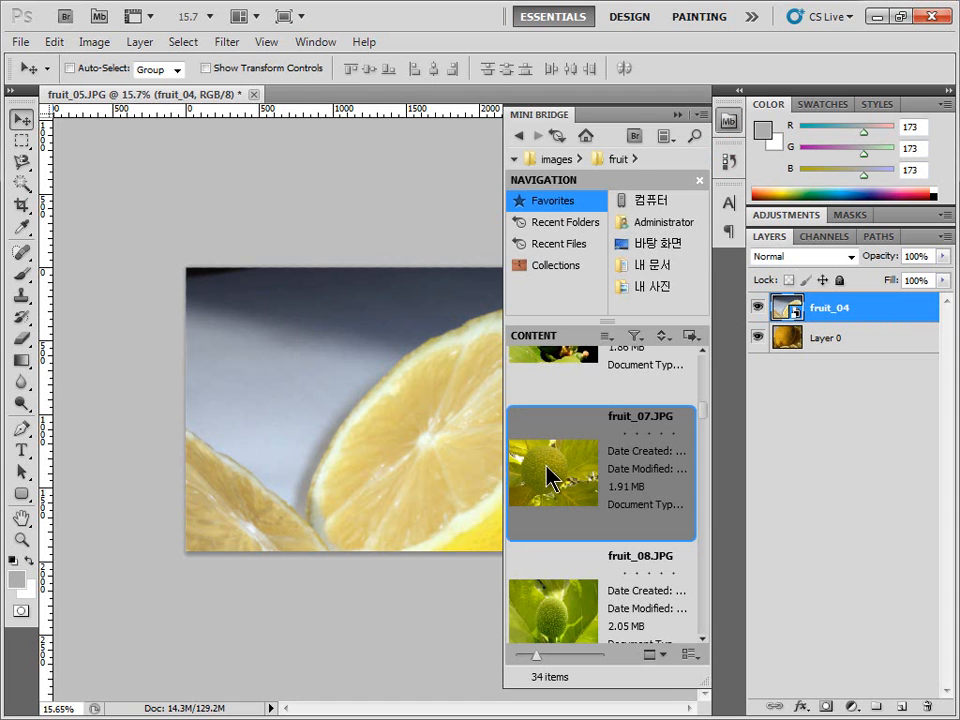
left_click_drag(549, 484, 368, 108)
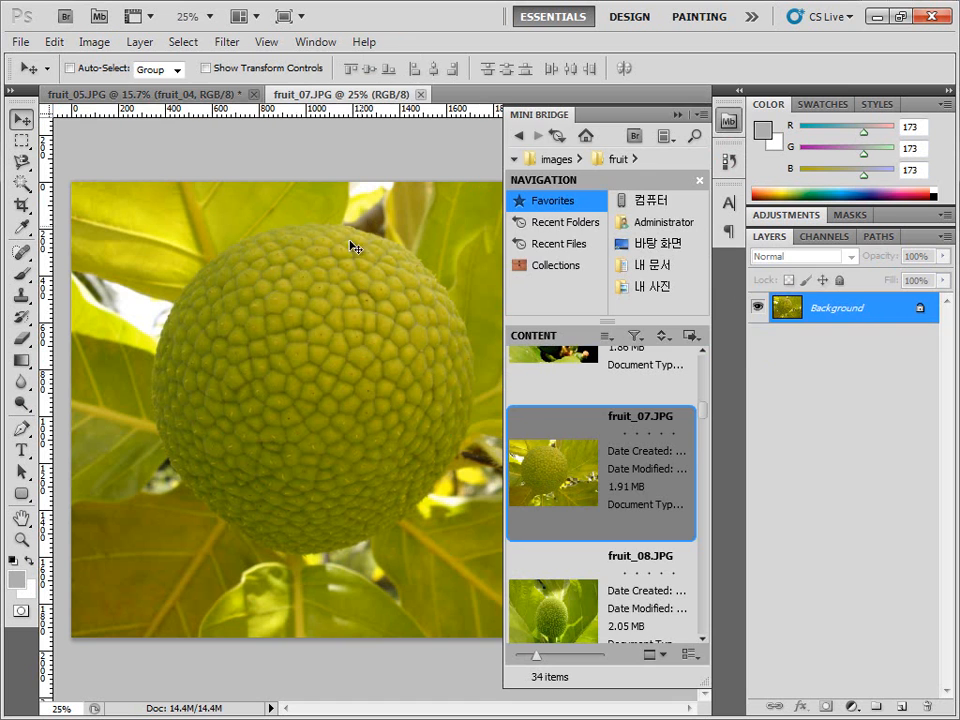
left_click(300, 379)
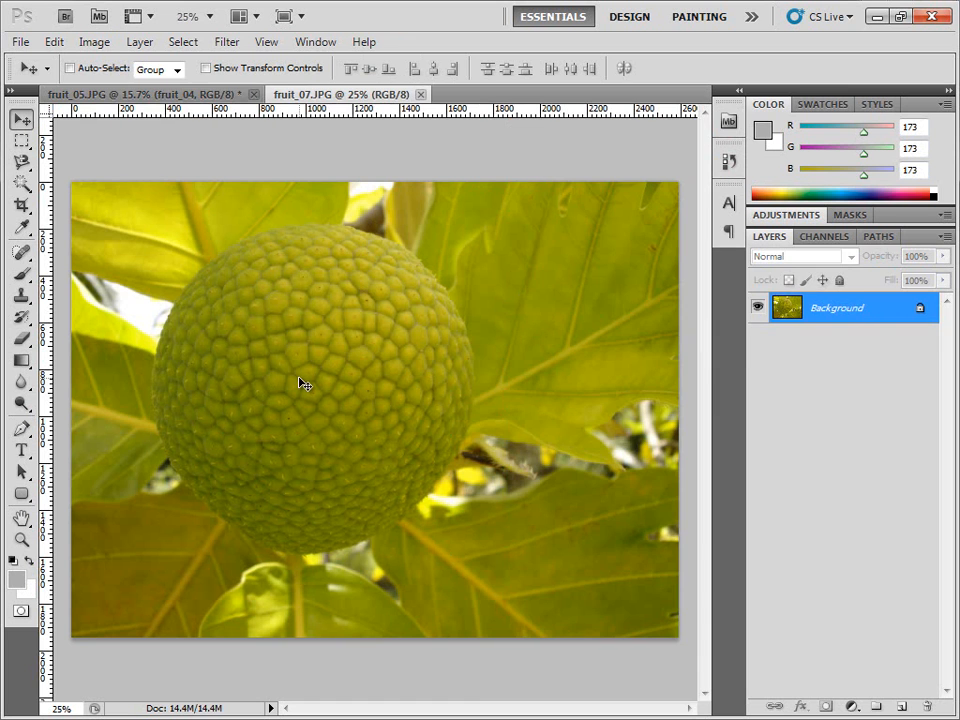
- Check the pixel dimensions and resolution of fruit_07.JPG in Image Size without changing them
left_click(85, 41)
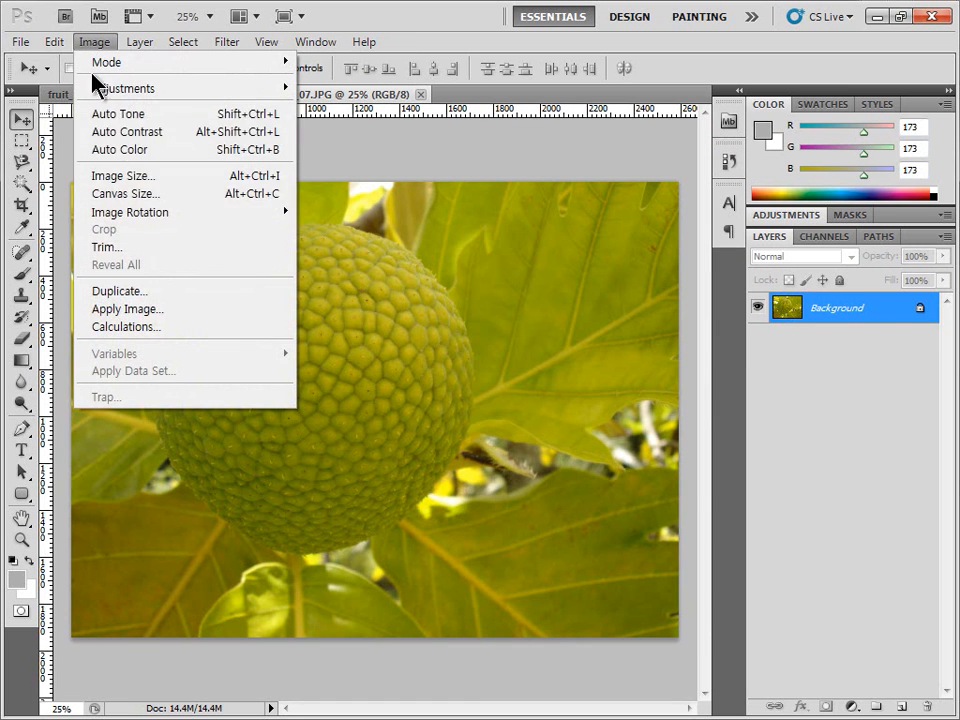
left_click(175, 190)
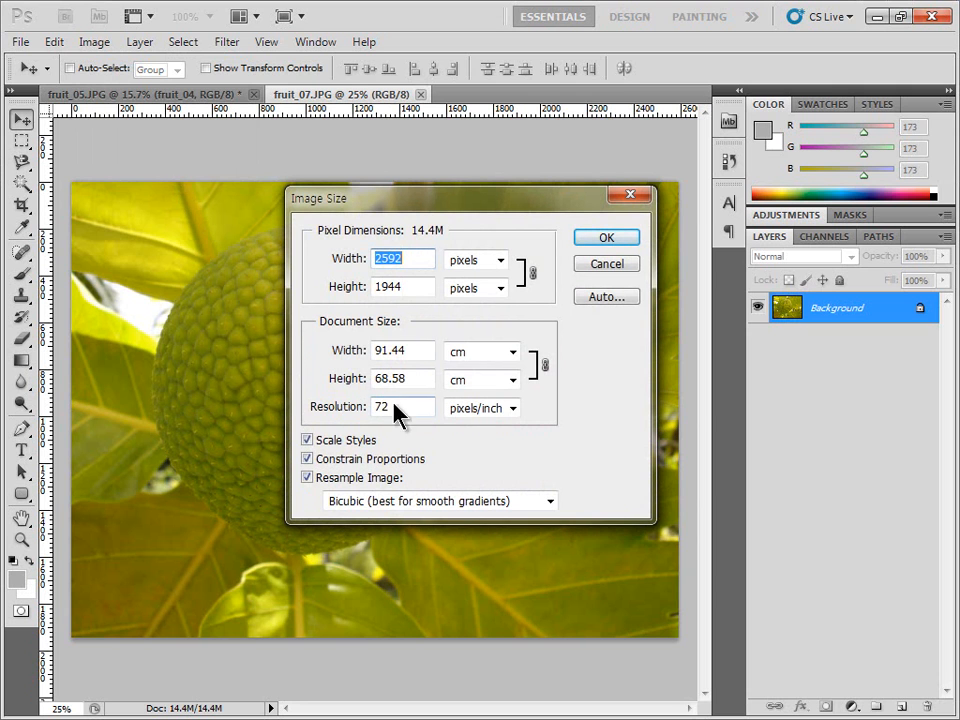
left_click(413, 258)
left_click_drag(418, 258, 349, 259)
left_click(604, 240)
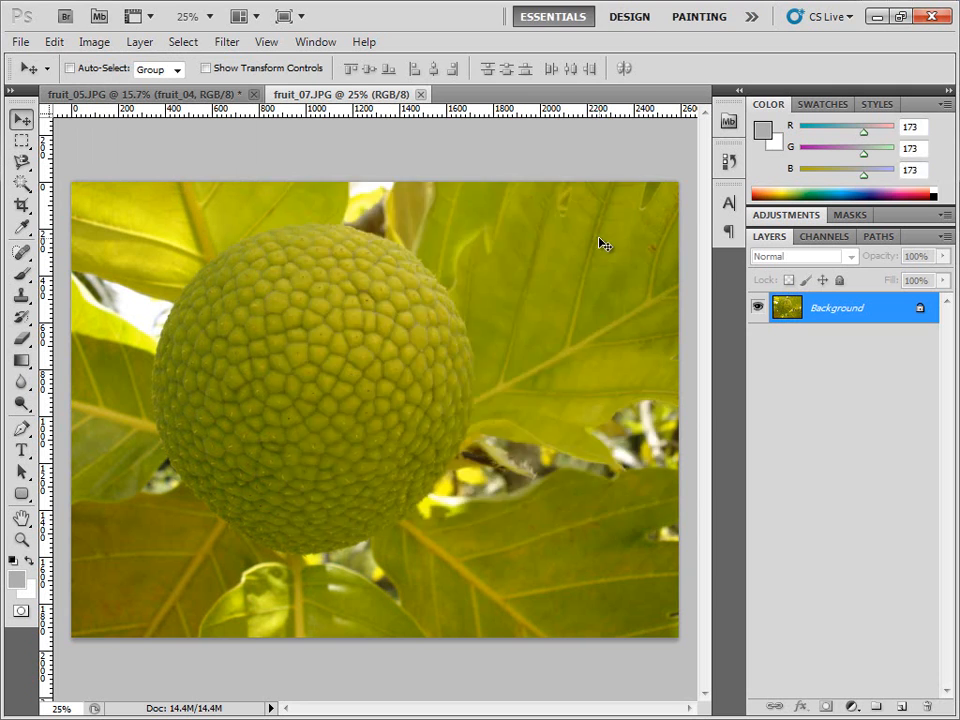
- Close fruit_07.JPG and check the pixel dimensions and resolution of fruit_05.JPG in Image Size without changing them
left_click(421, 94)
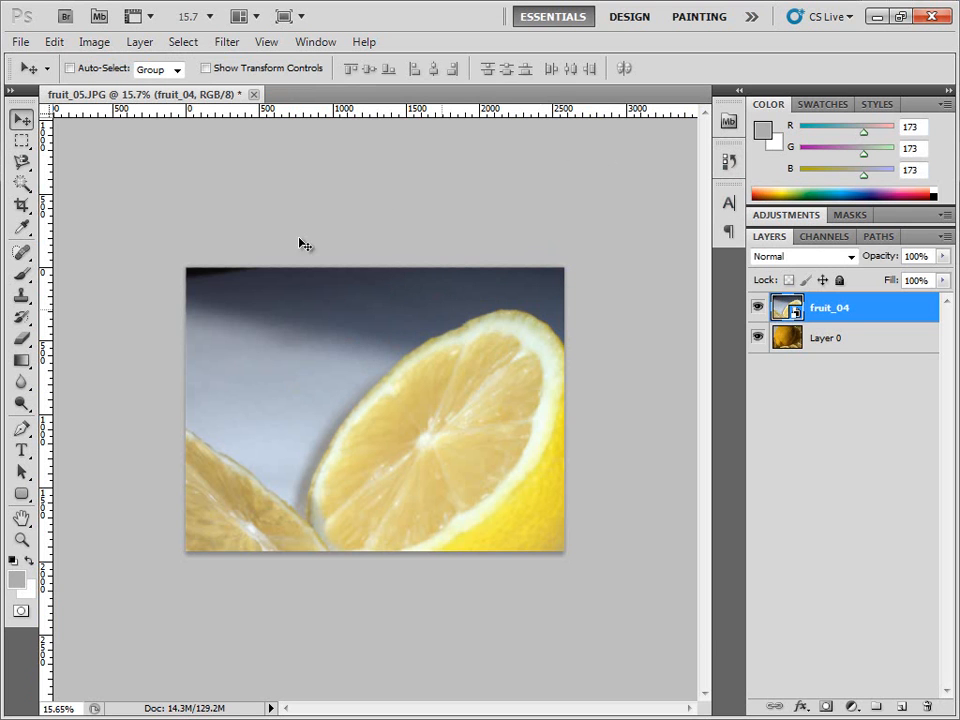
left_click(88, 42)
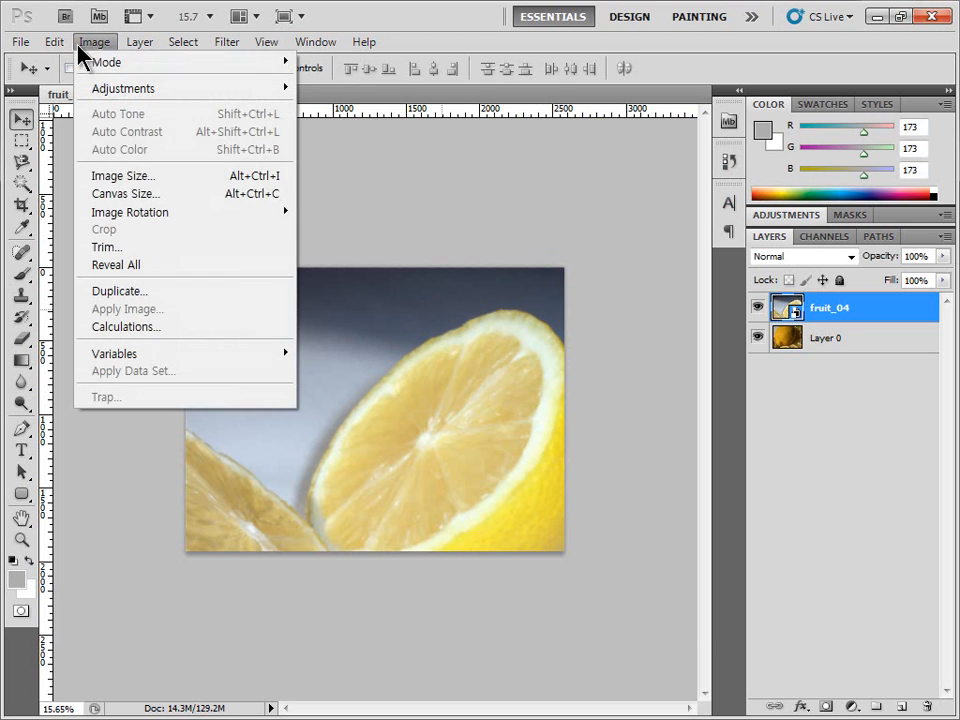
left_click(156, 177)
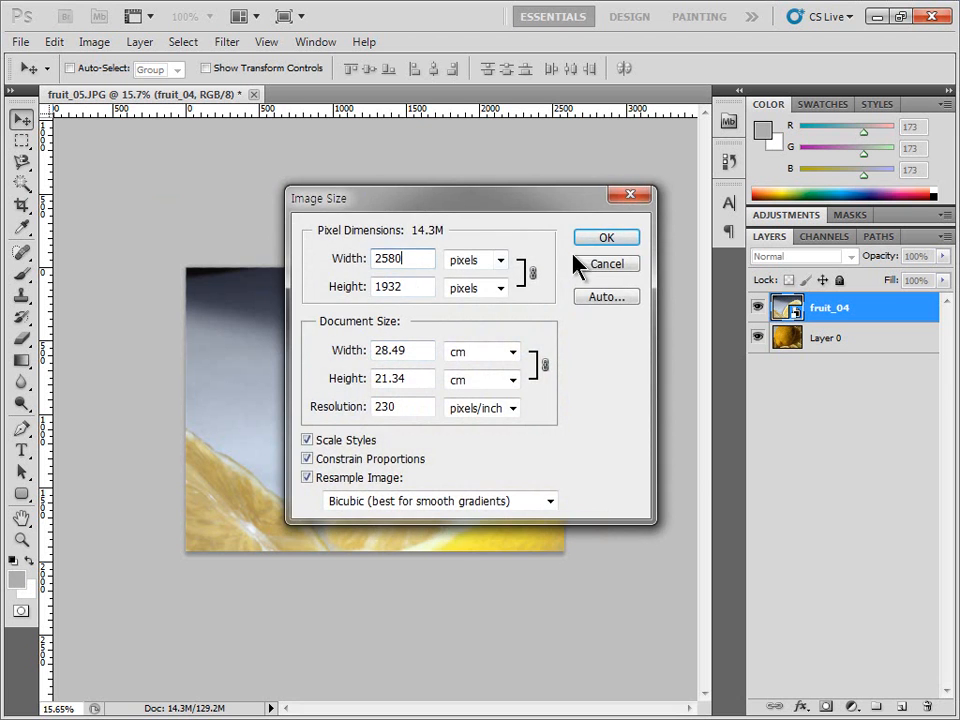
left_click(606, 264)
- Place fruit_07.JPG from Mini Bridge into fruit_05.JPG as a smart object that fits the canvas
left_click(727, 122)
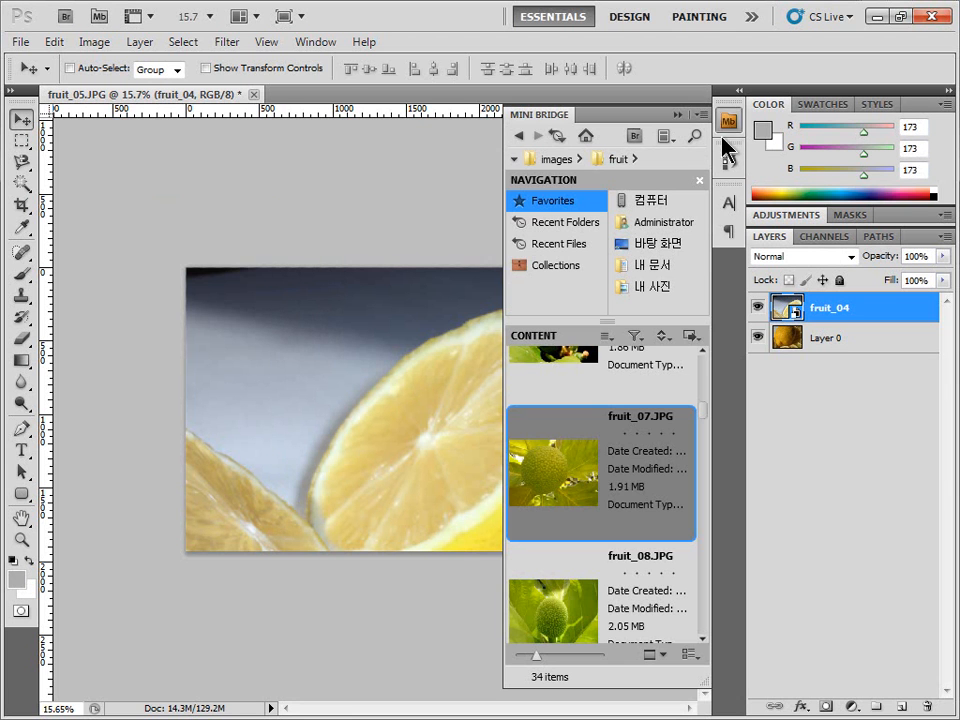
left_click_drag(573, 470, 398, 427)
key("Return")
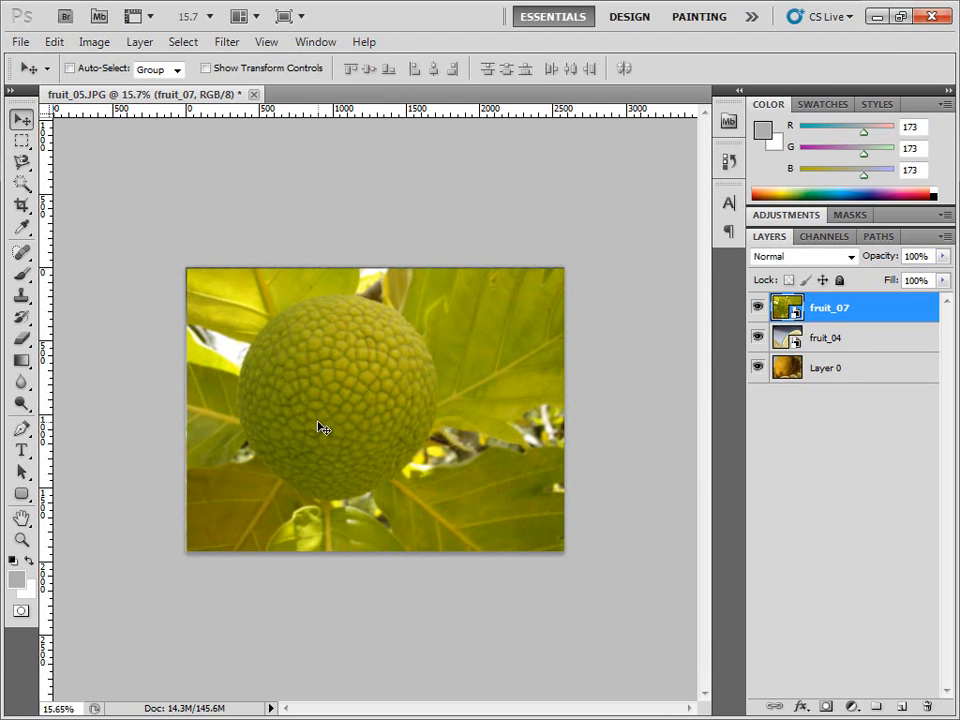
key("ctrl+t")
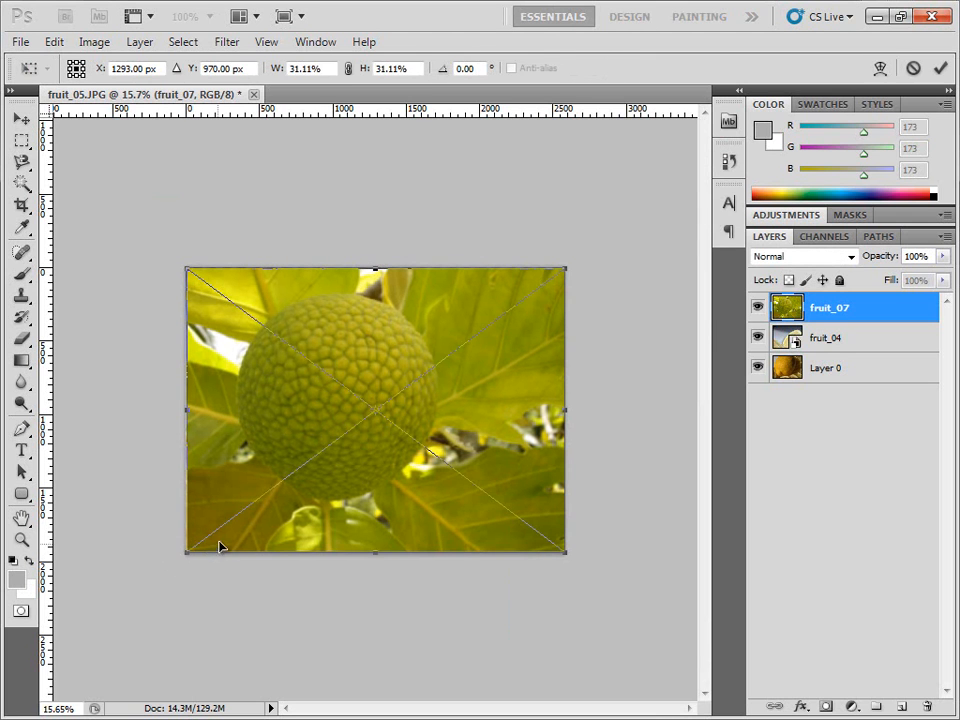
key("Return")
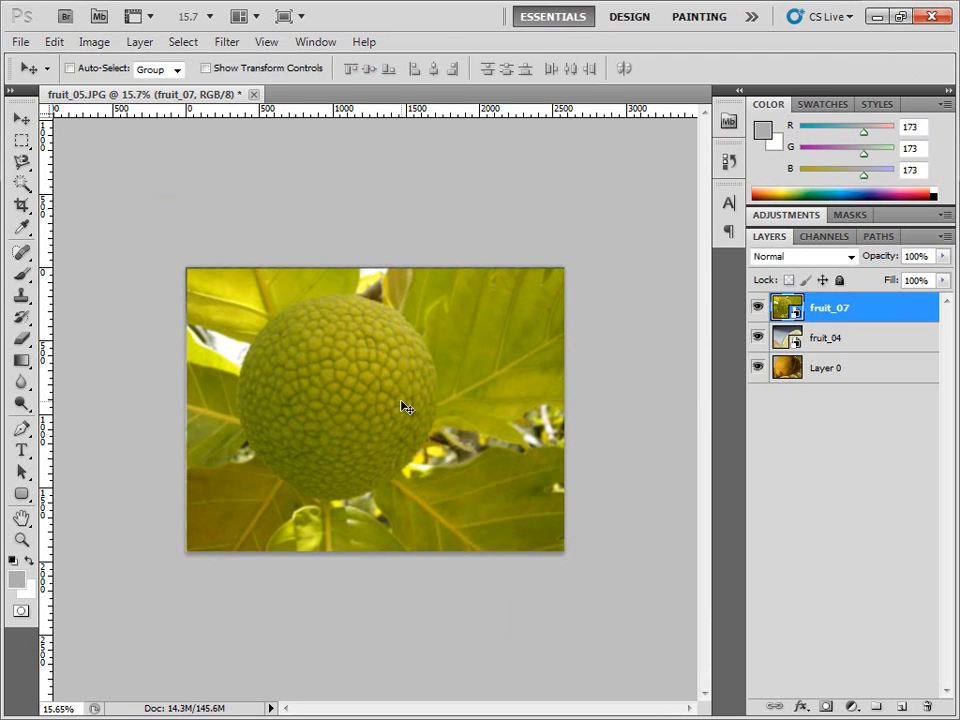
- Shrink the fruit_07 smart object proportionally with Free Transform to a tiny thumbnail near the canvas centre
key("ctrl+t")
left_click_drag(184, 553, 437, 372)
key("Return")
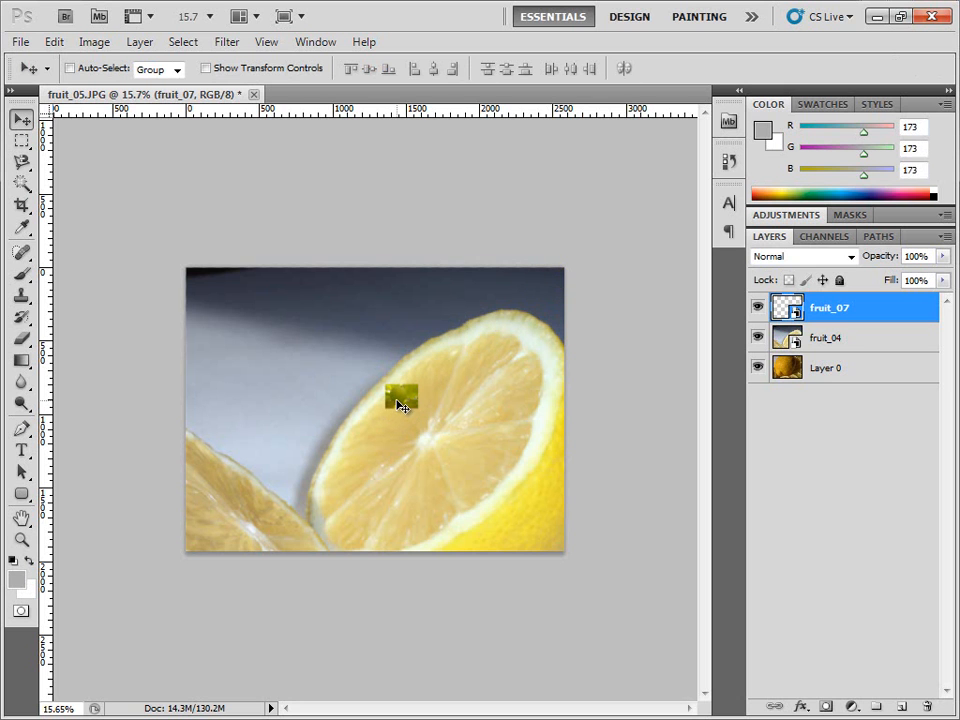
- Enlarge the fruit_07 smart object with Free Transform and reposition it so the green fruit photo fills the canvas
key("ctrl+t")
left_click_drag(386, 409, 127, 574)
left_click_drag(421, 382, 549, 292)
key("Return")
left_click_drag(343, 459, 376, 440)
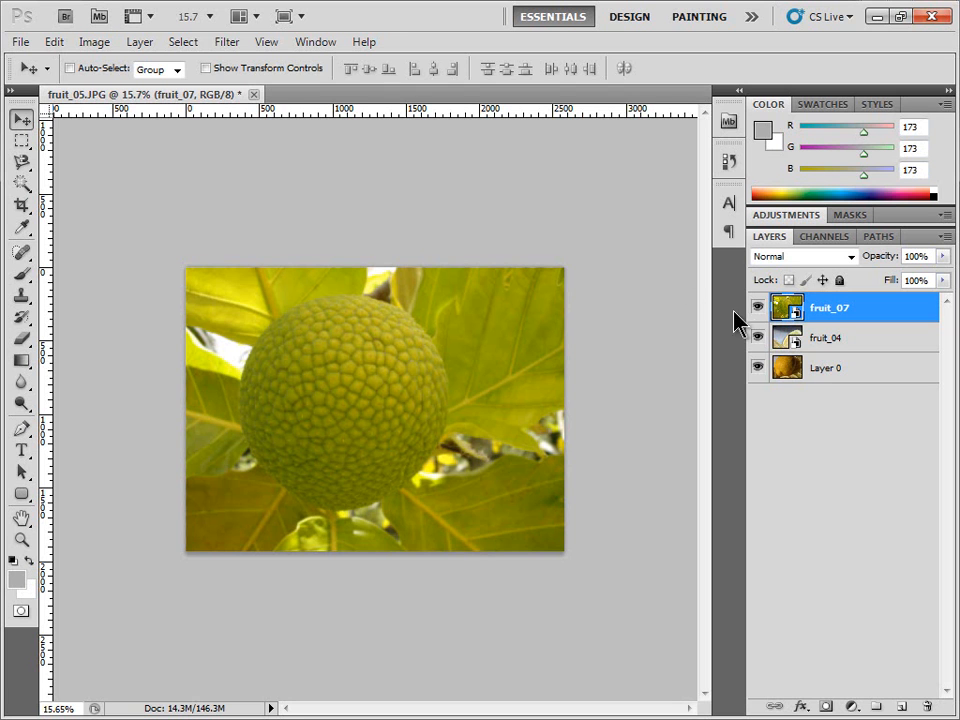
- Close fruit_05.JPG without saving and open the grape photo fruit_09.JPG from Mini Bridge
left_click(255, 94)
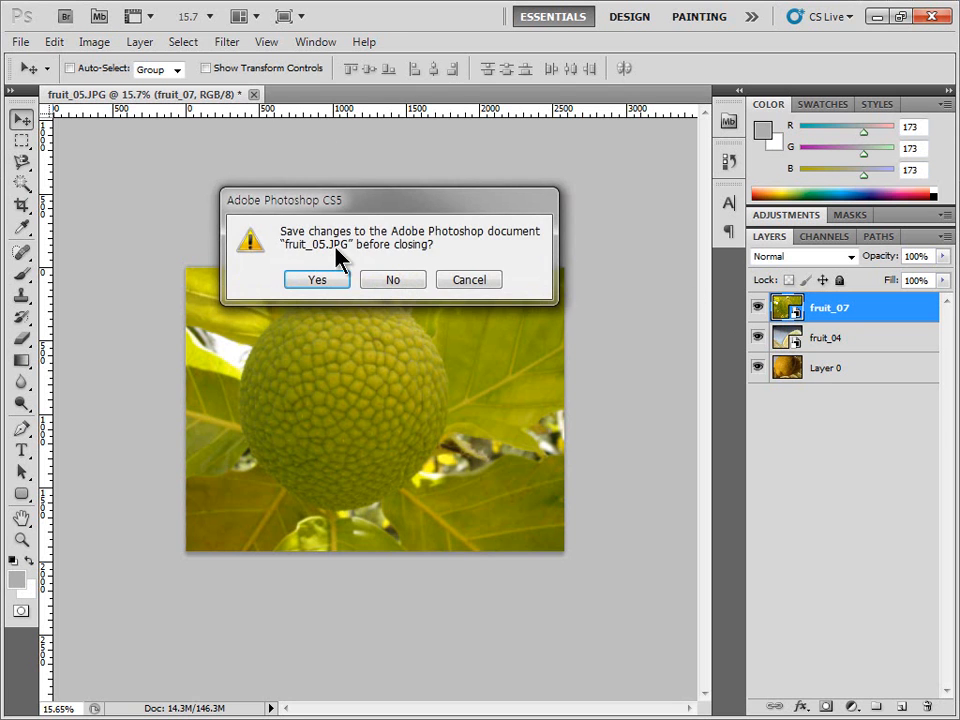
left_click(390, 280)
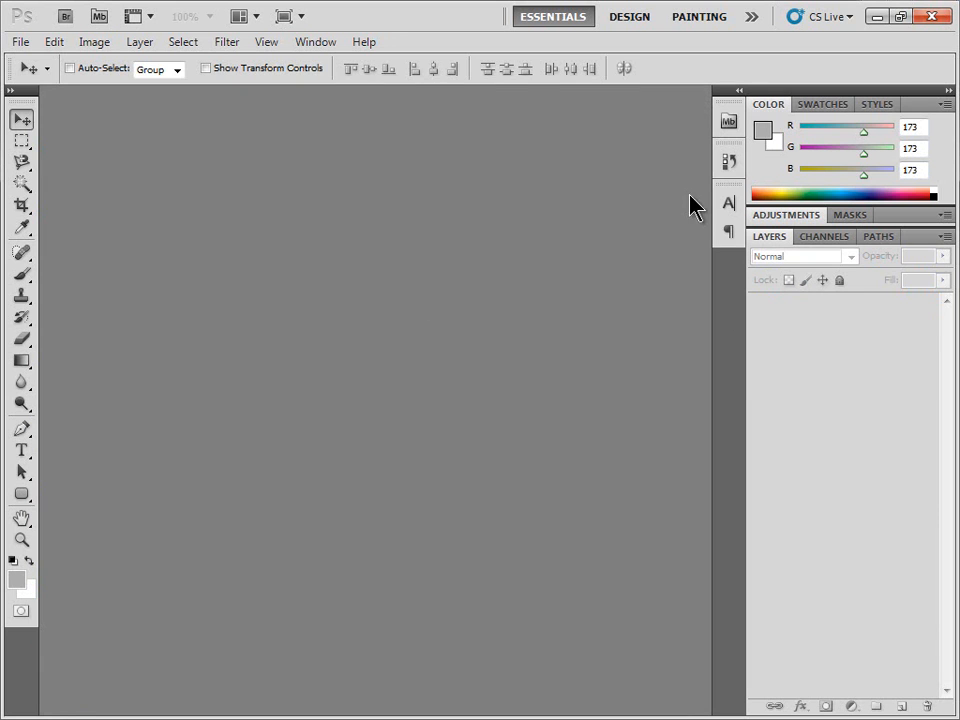
left_click(727, 126)
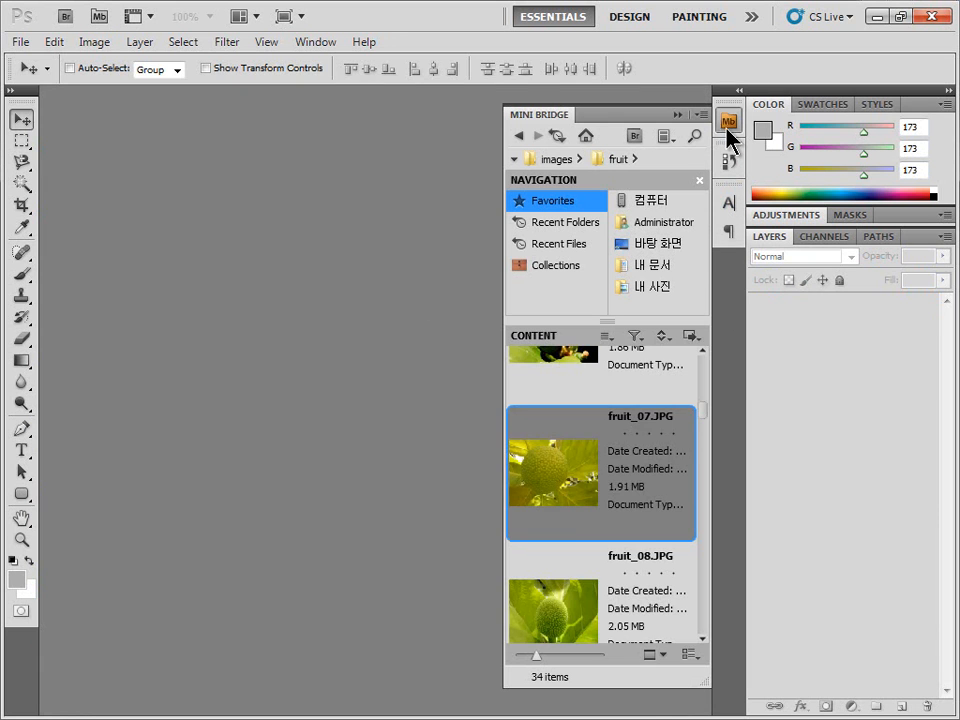
scroll(592, 468, "down", 3)
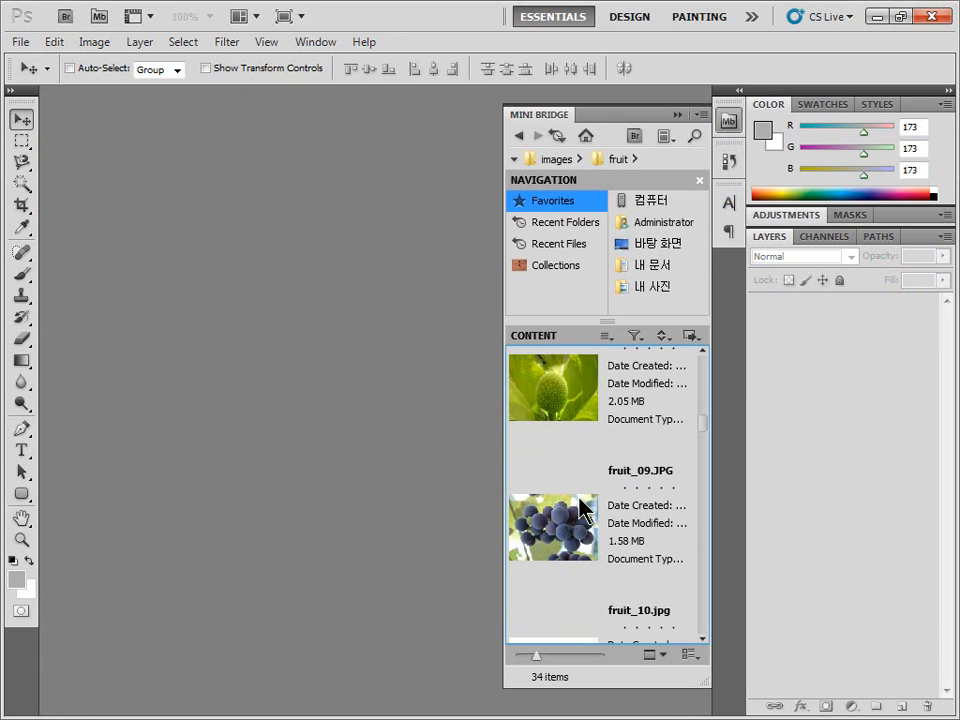
left_click(585, 522)
double_click(585, 522)
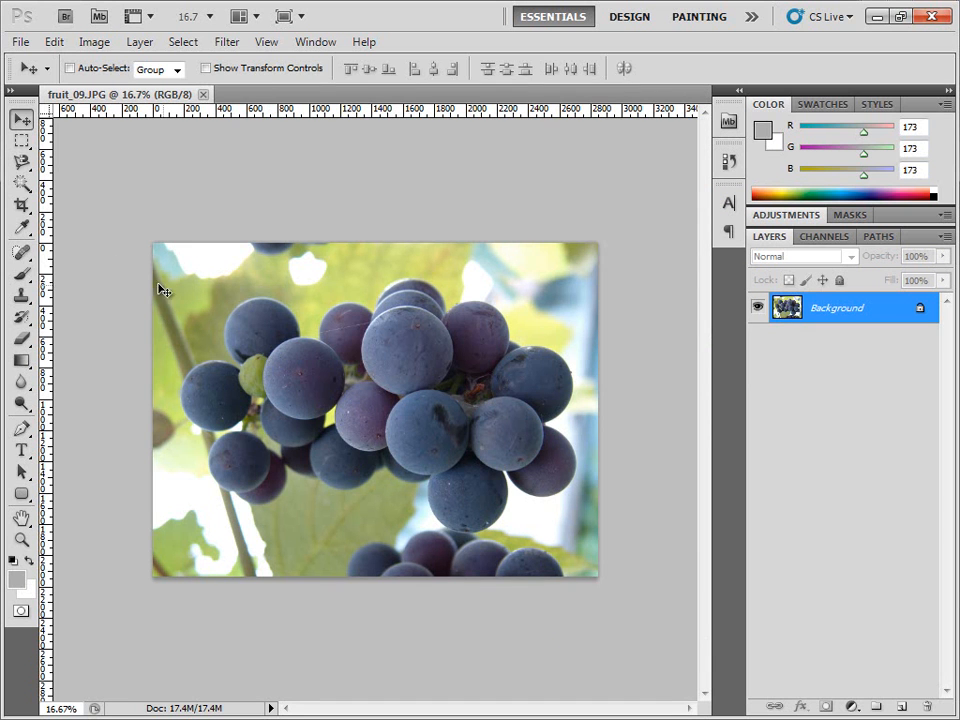
- Crop fruit_09.JPG tightly around the main grape bunch, trimming the margins on all four sides
left_click(22, 205)
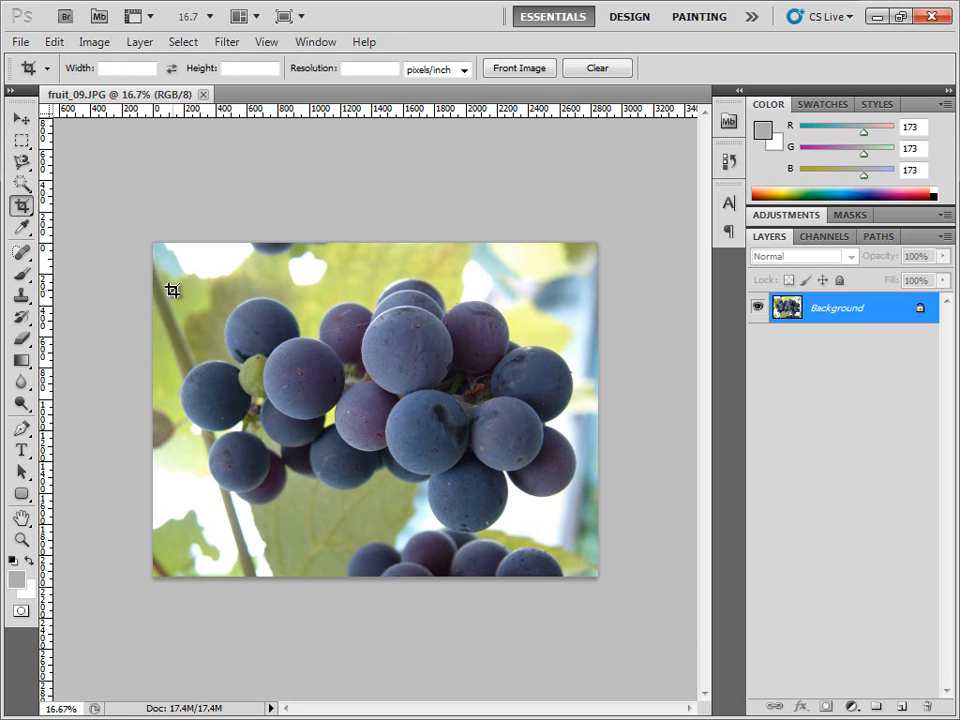
left_click_drag(189, 283, 579, 534)
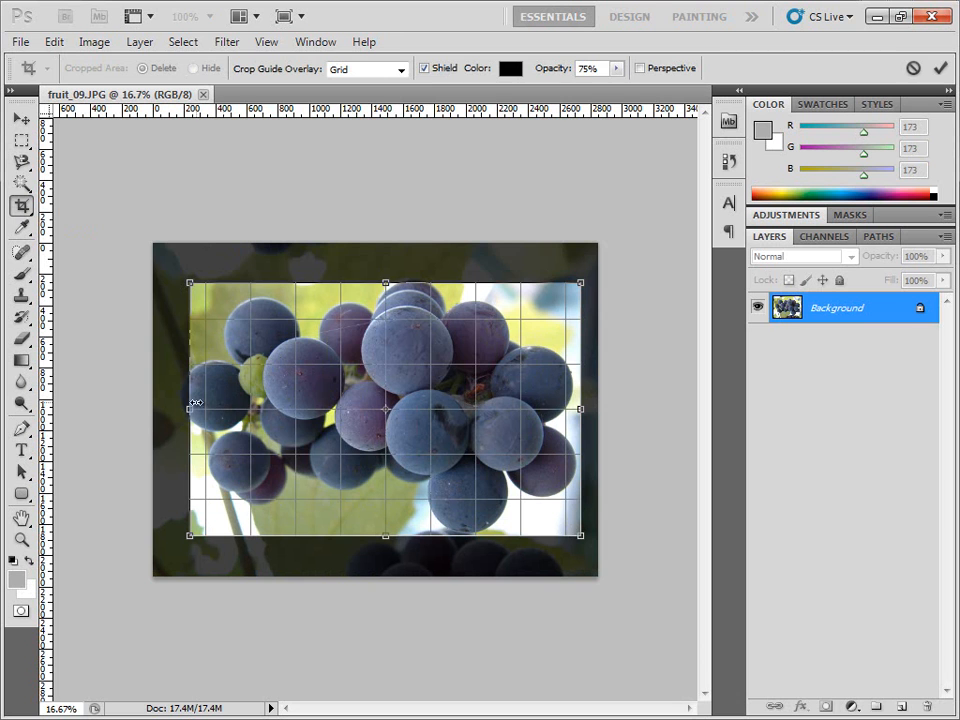
left_click_drag(189, 407, 177, 407)
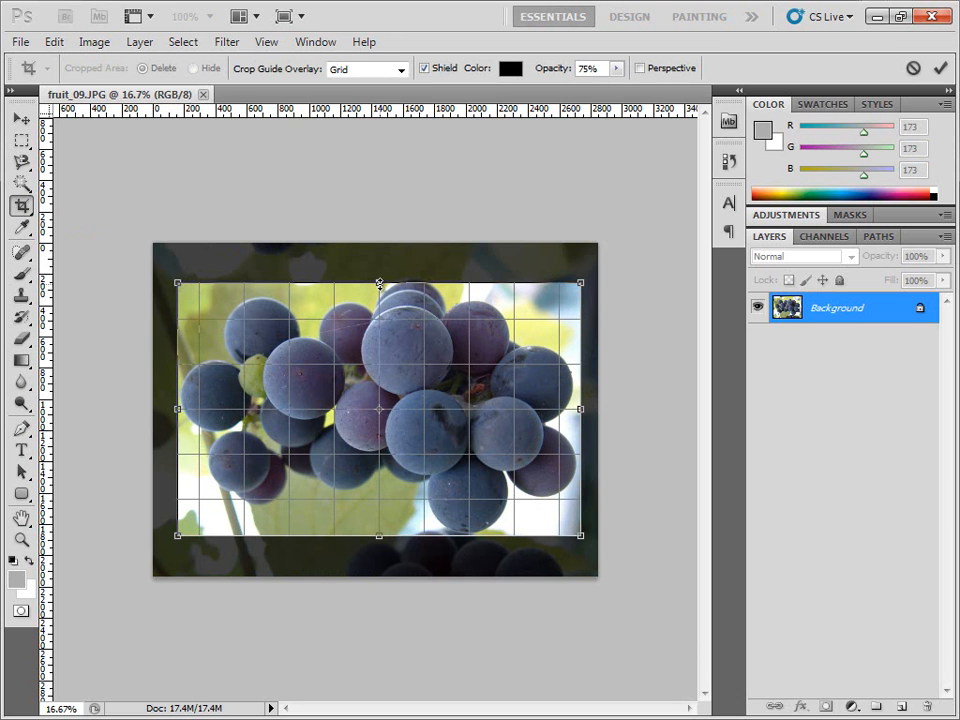
left_click_drag(379, 284, 379, 277)
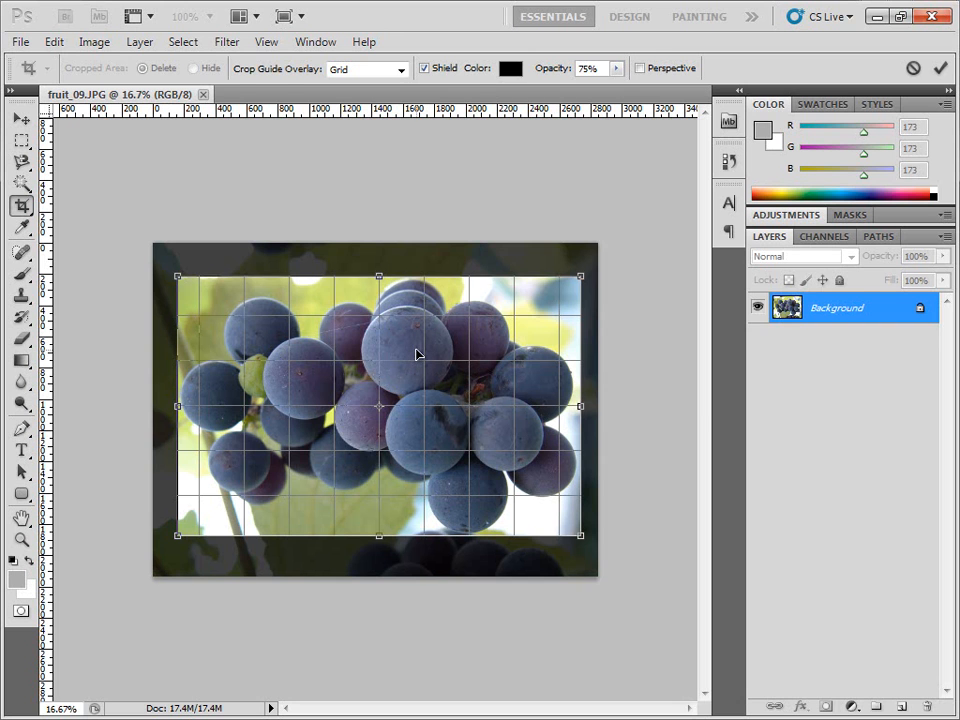
key("Return")
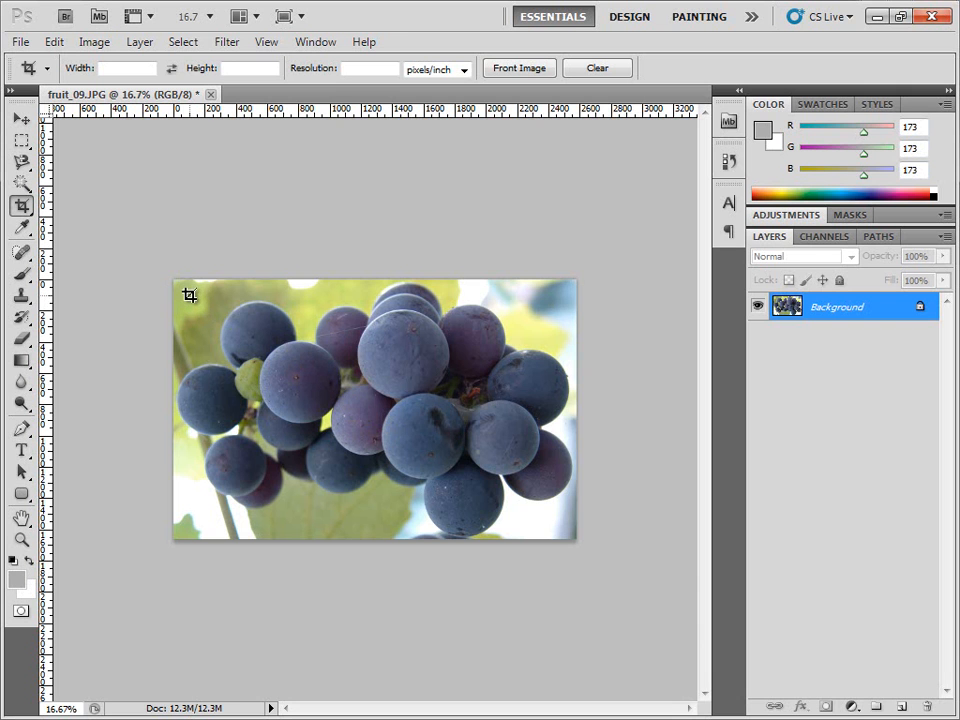
- Try extending the canvas beyond the Background image on all four sides with the Crop tool, and undo it
left_click_drag(189, 296, 653, 644)
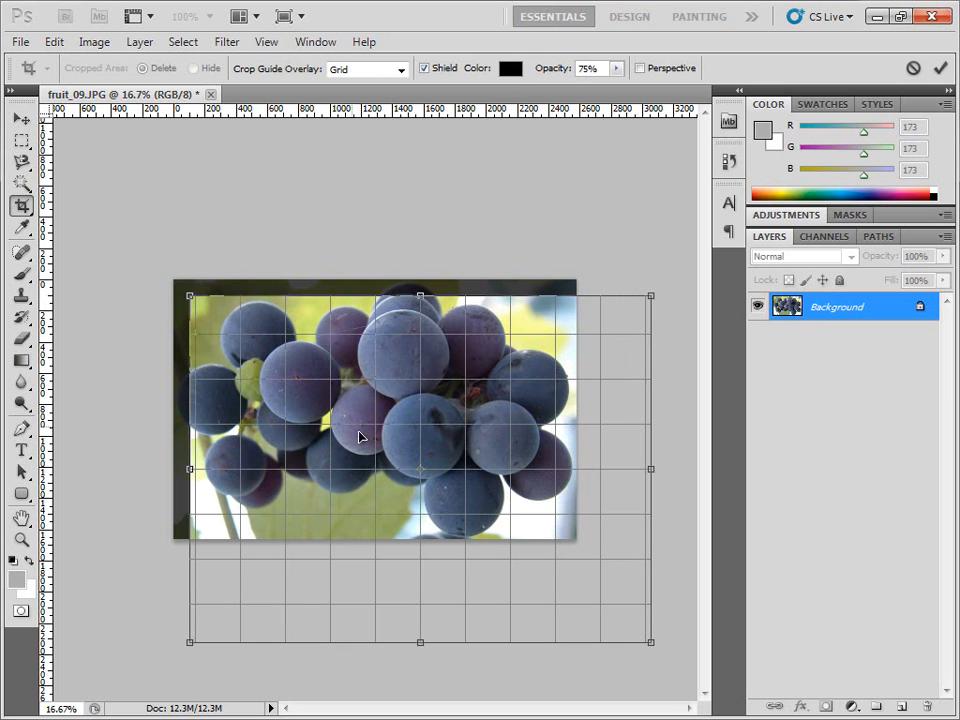
left_click_drag(190, 296, 108, 208)
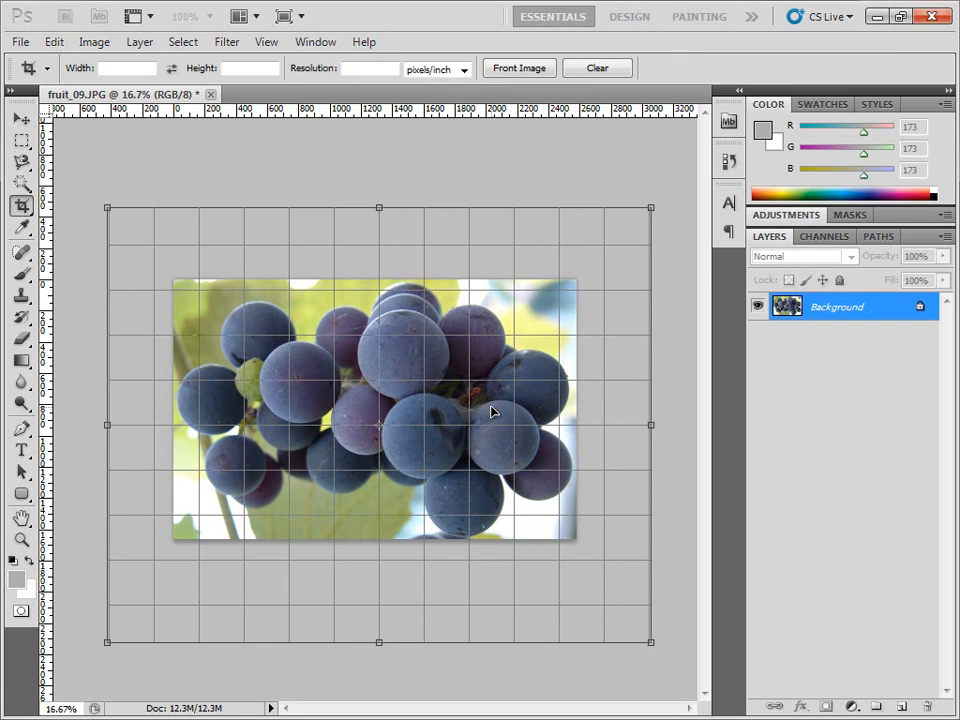
key("Return")
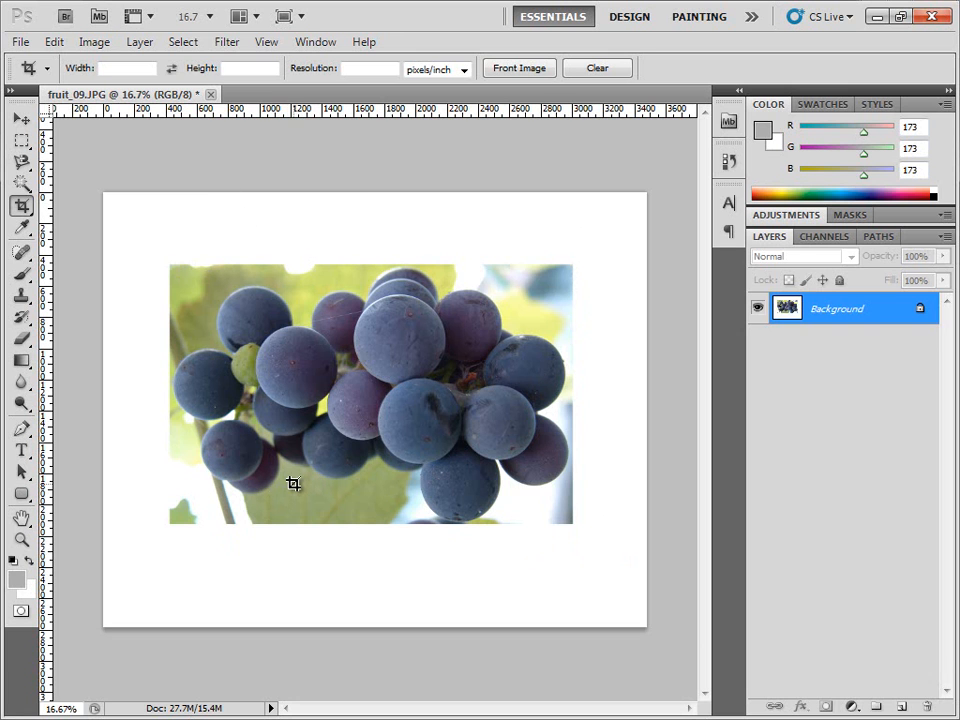
key("ctrl+z")
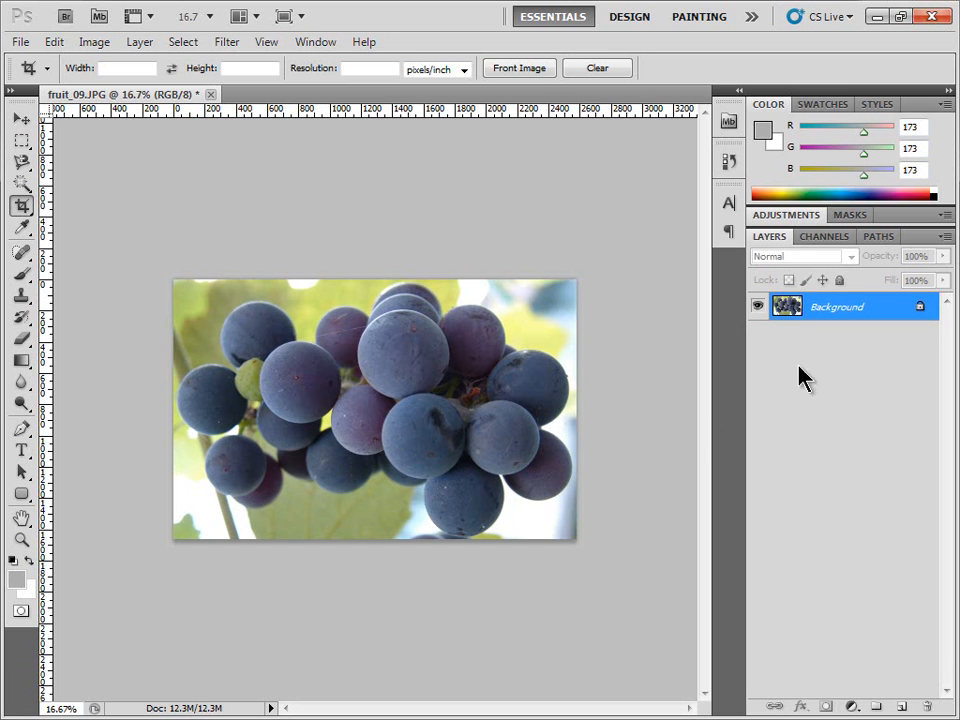
- Convert the Background to a regular layer named Layer 0 and extend the canvas on all four sides with the Crop tool
double_click(897, 314)
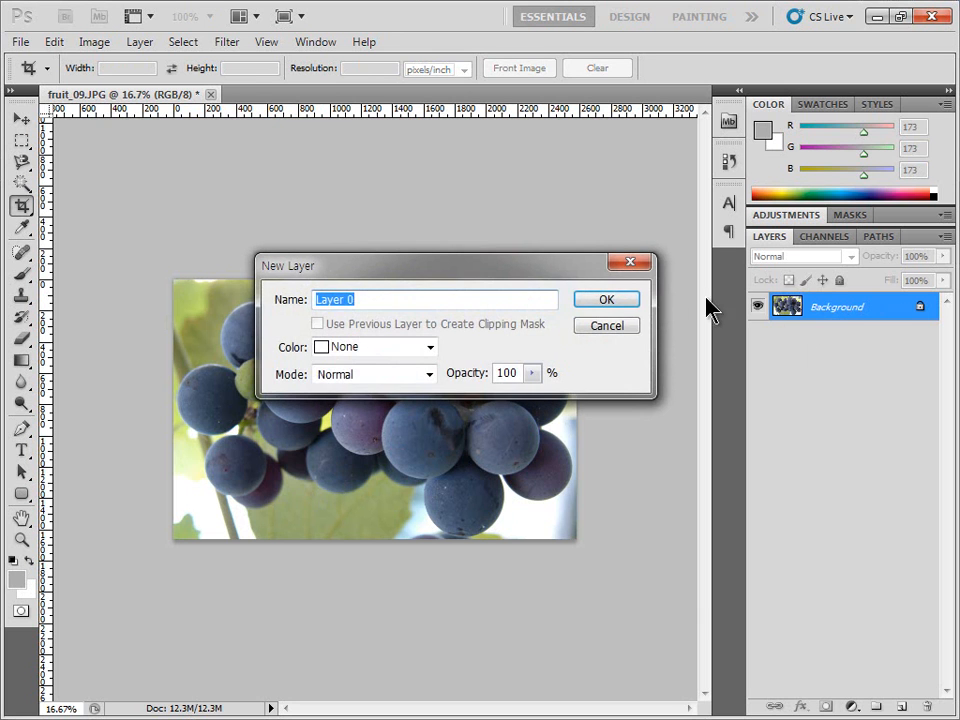
left_click(607, 300)
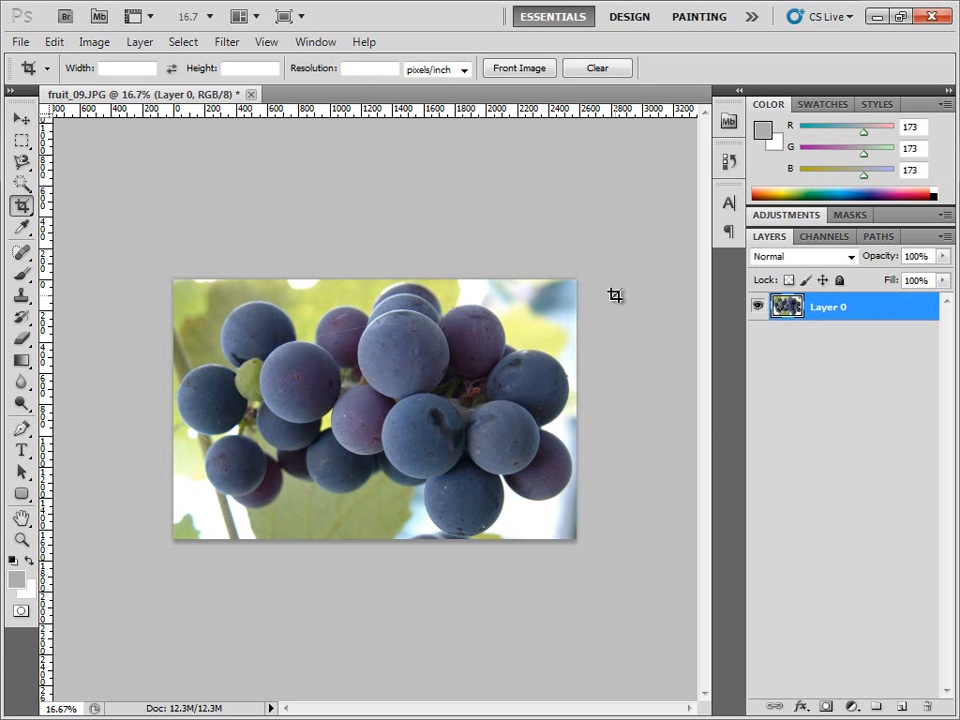
left_click_drag(175, 281, 651, 618)
left_click_drag(175, 279, 118, 222)
key("Return")
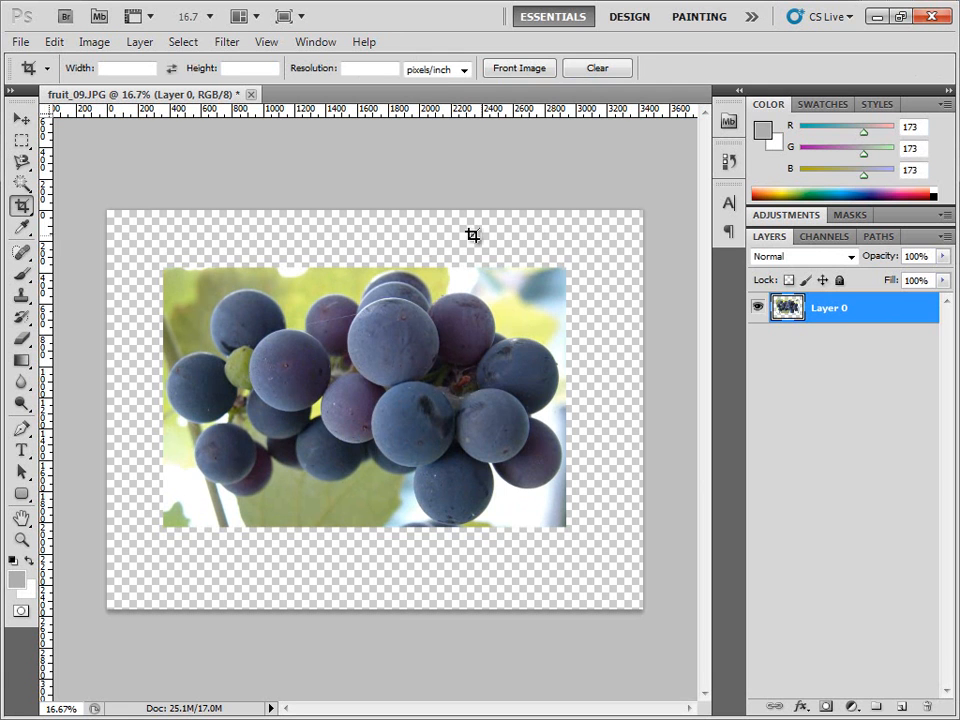
- Close fruit_09.JPG without saving and open the objects folder inside images in Mini Bridge
left_click(254, 94)
left_click(388, 281)
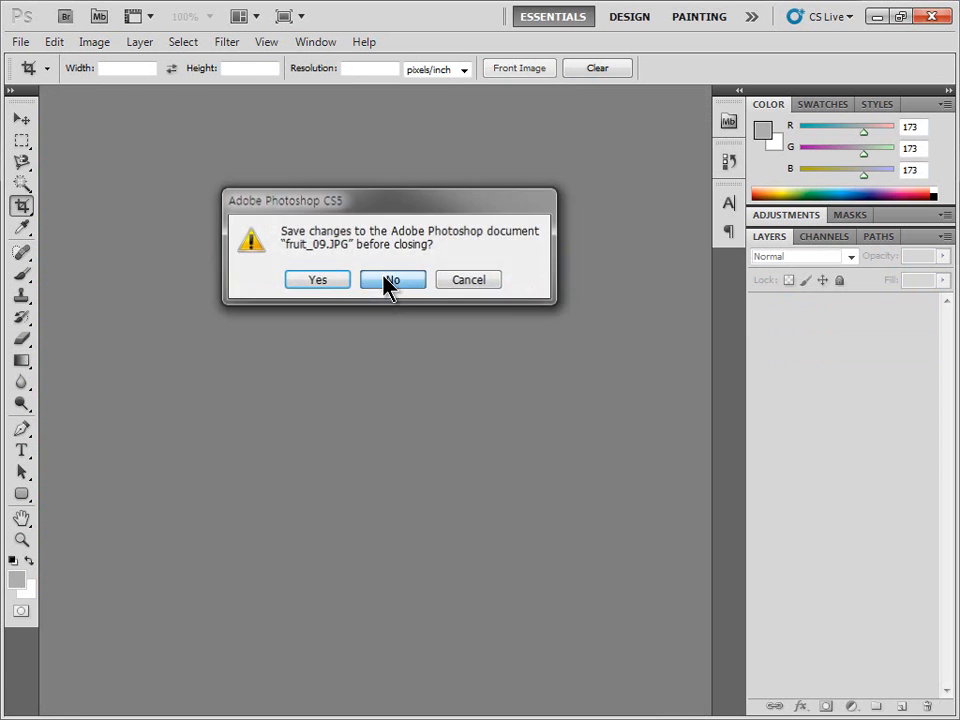
left_click(729, 123)
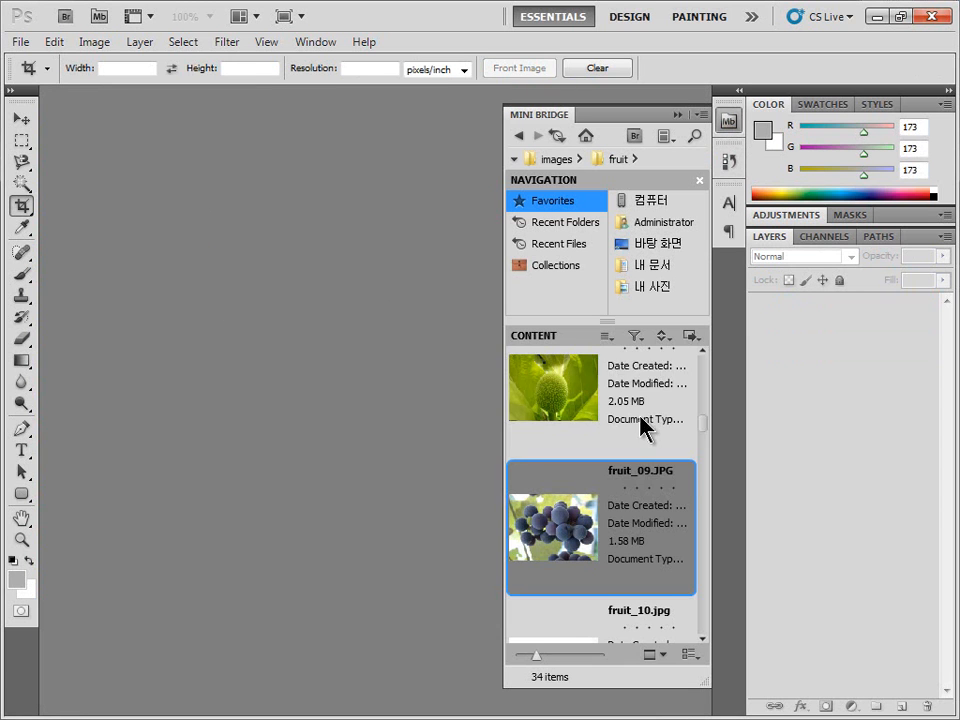
left_click(592, 410)
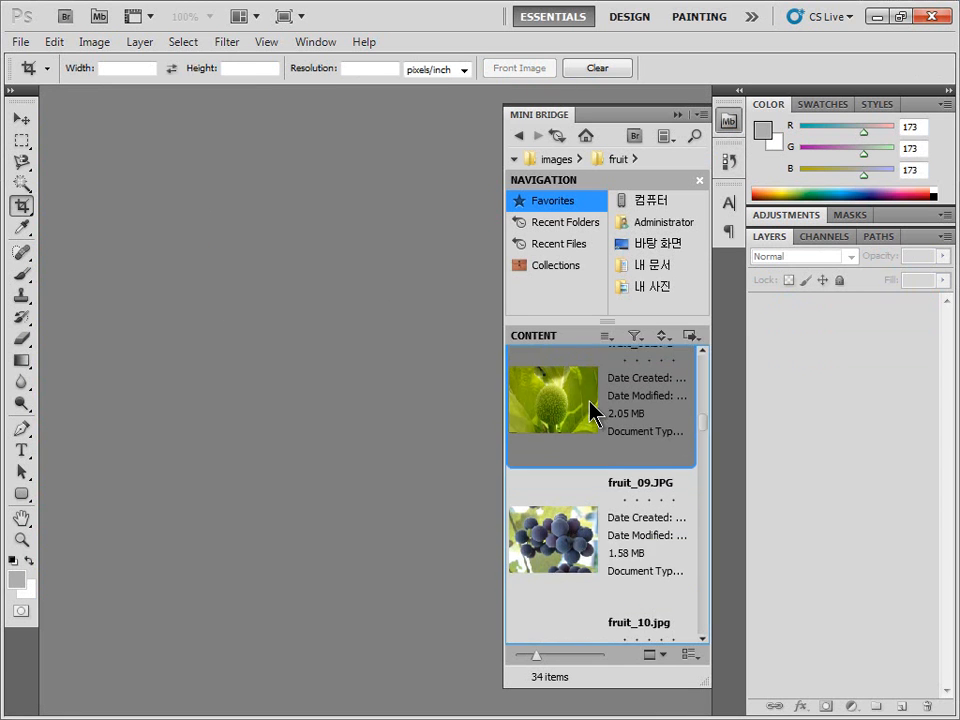
left_click(556, 160)
scroll(606, 519, "down", 3)
scroll(638, 515, "down", 2)
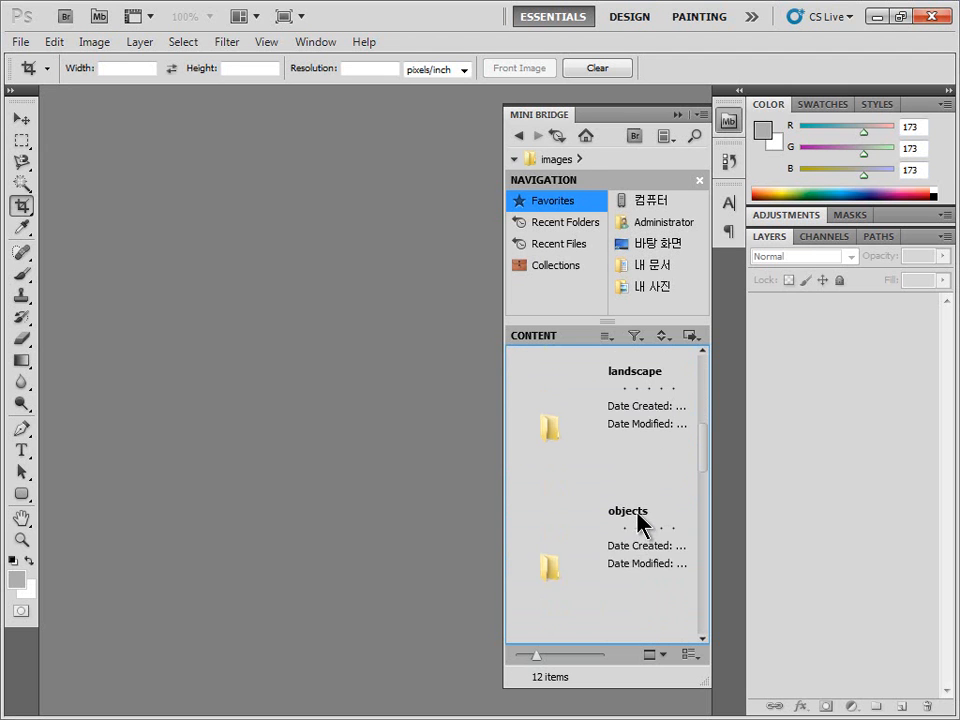
left_click(634, 518)
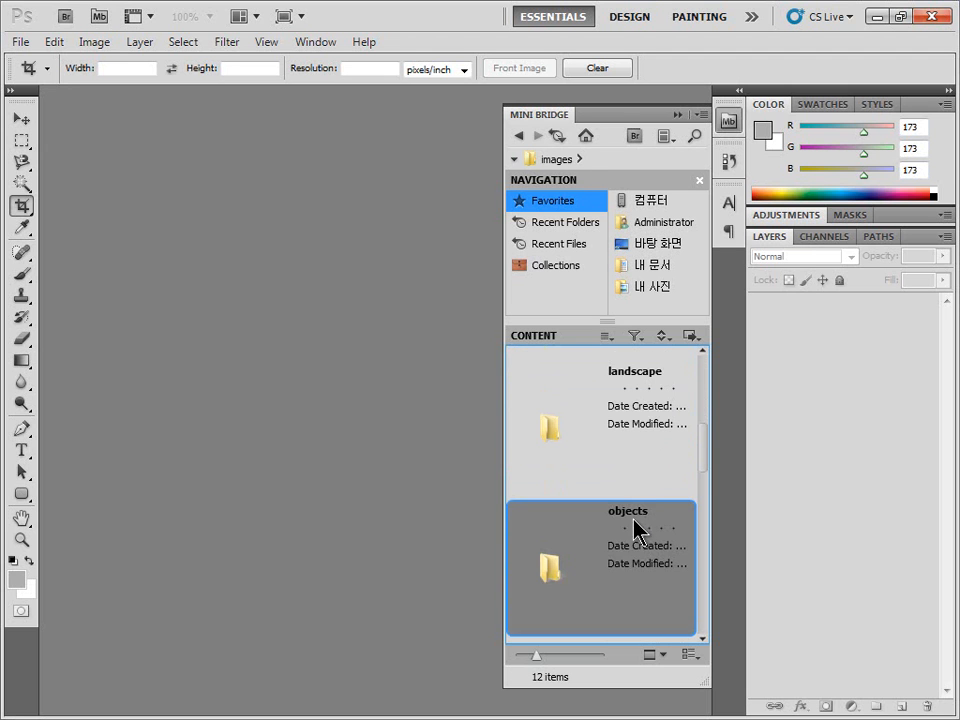
double_click(578, 540)
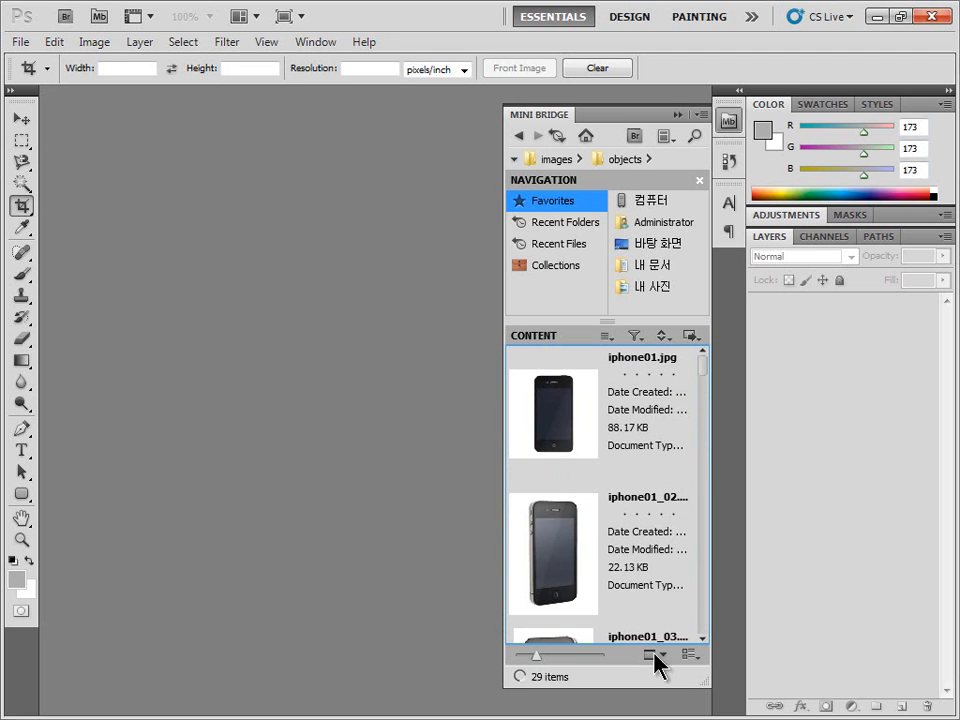
- Display the contents of the objects folder as thumbnails in Mini Bridge
left_click(692, 653)
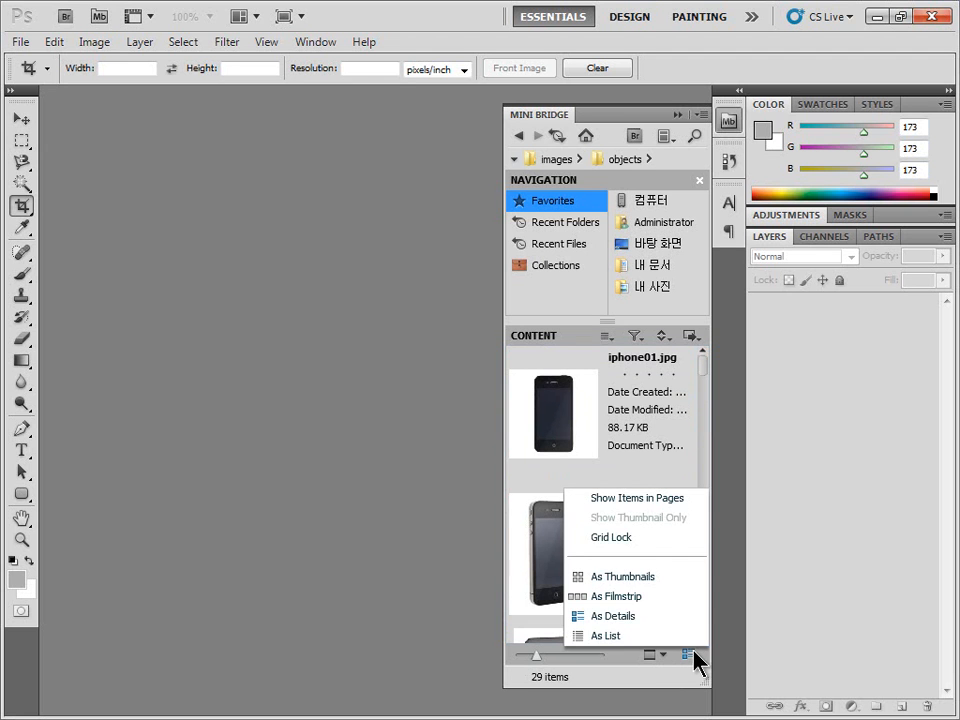
left_click(659, 576)
left_click(656, 525)
- Find iphone02_01.jpg in the objects folder and open it
scroll(658, 528, "down", 2)
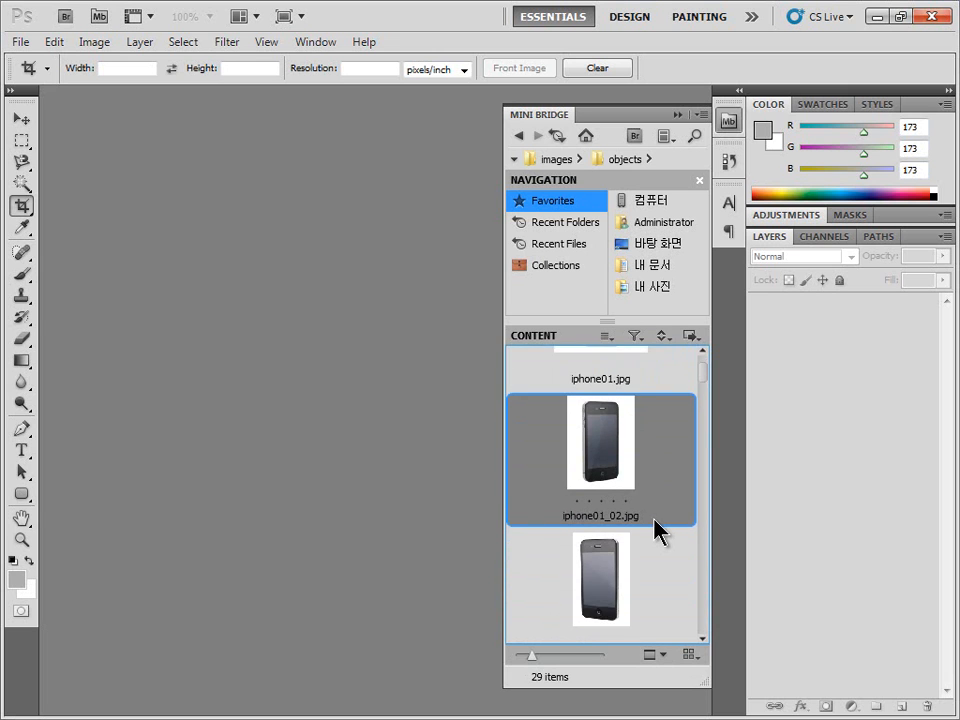
scroll(656, 532, "down", 3)
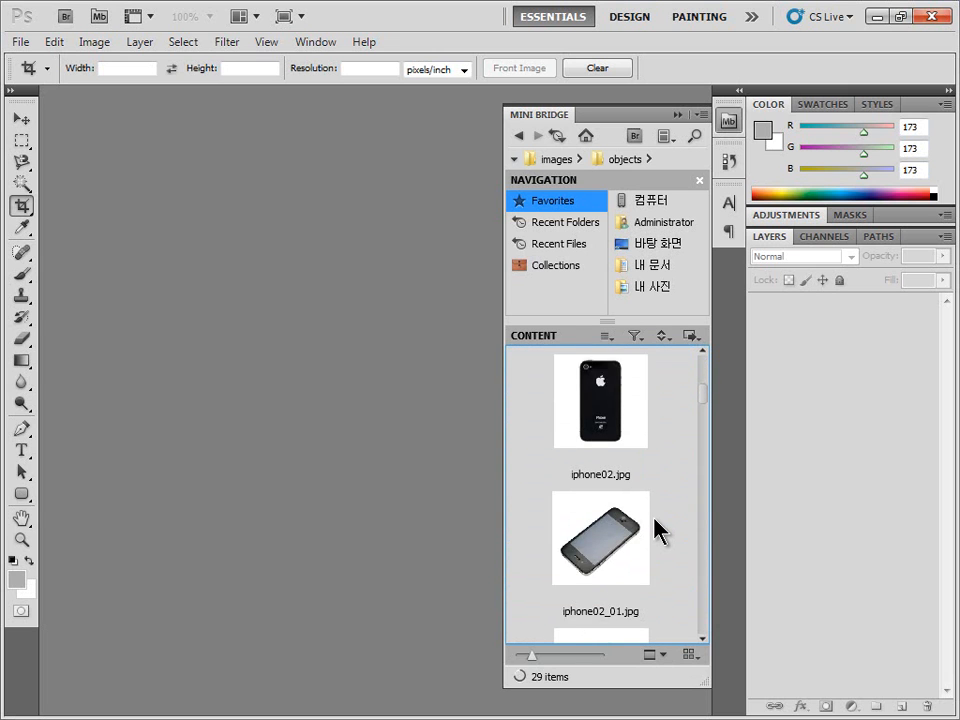
left_click(608, 514)
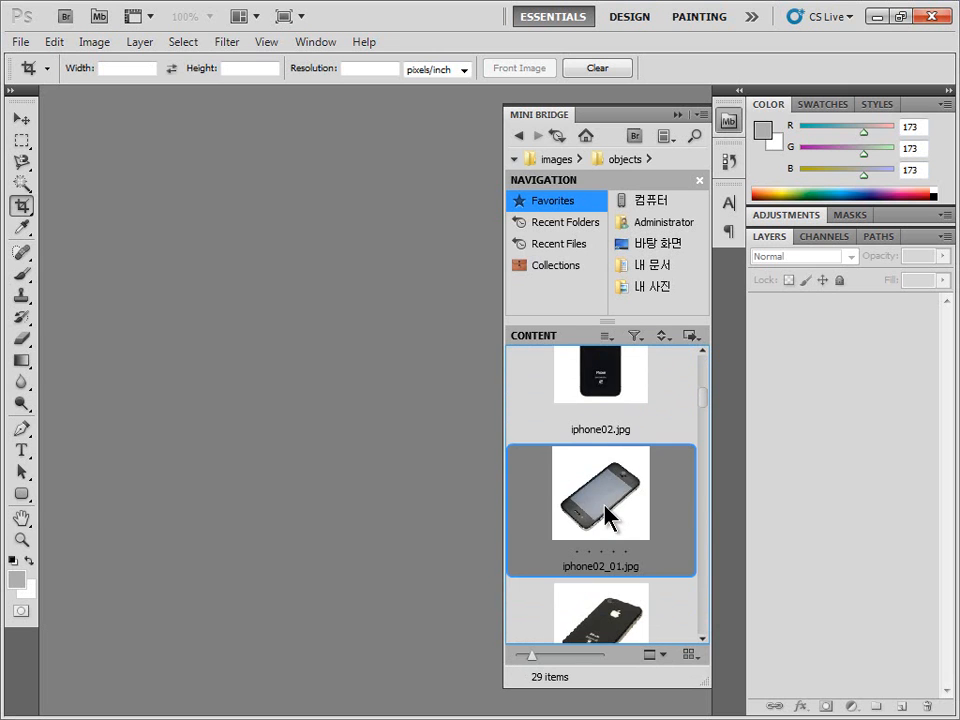
double_click(621, 569)
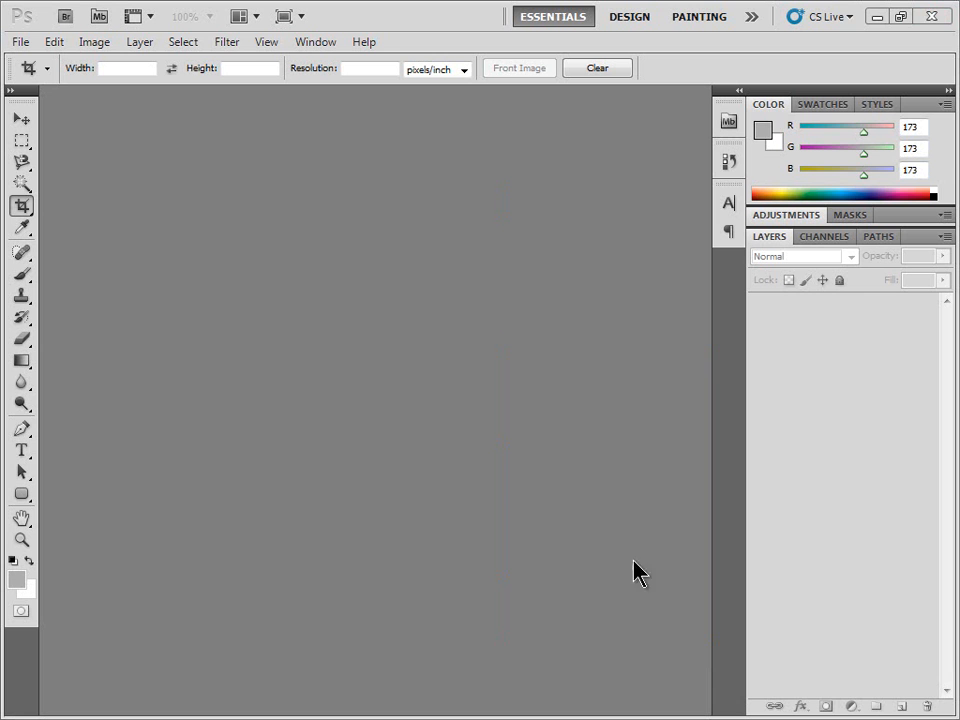
left_click(728, 121)
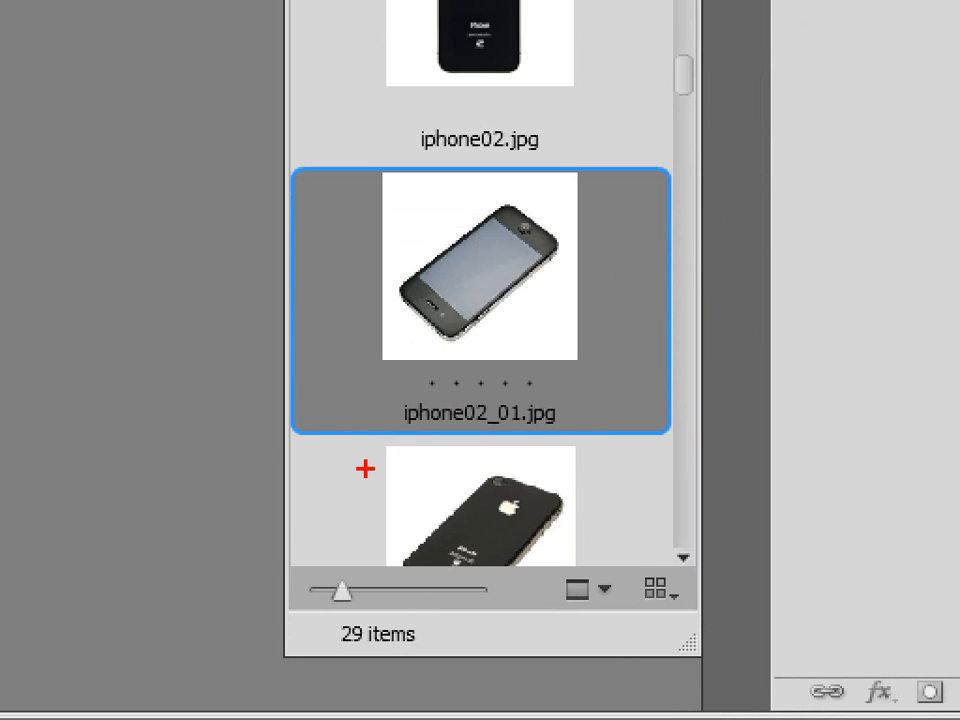
left_click_drag(368, 437, 597, 429)
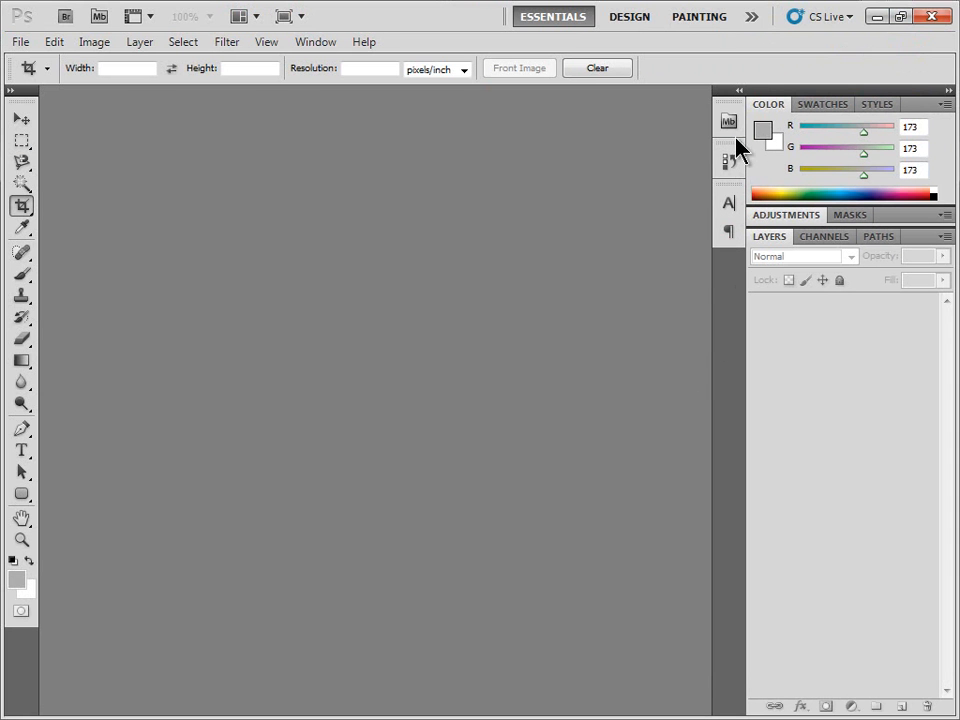
left_click(728, 121)
double_click(600, 510)
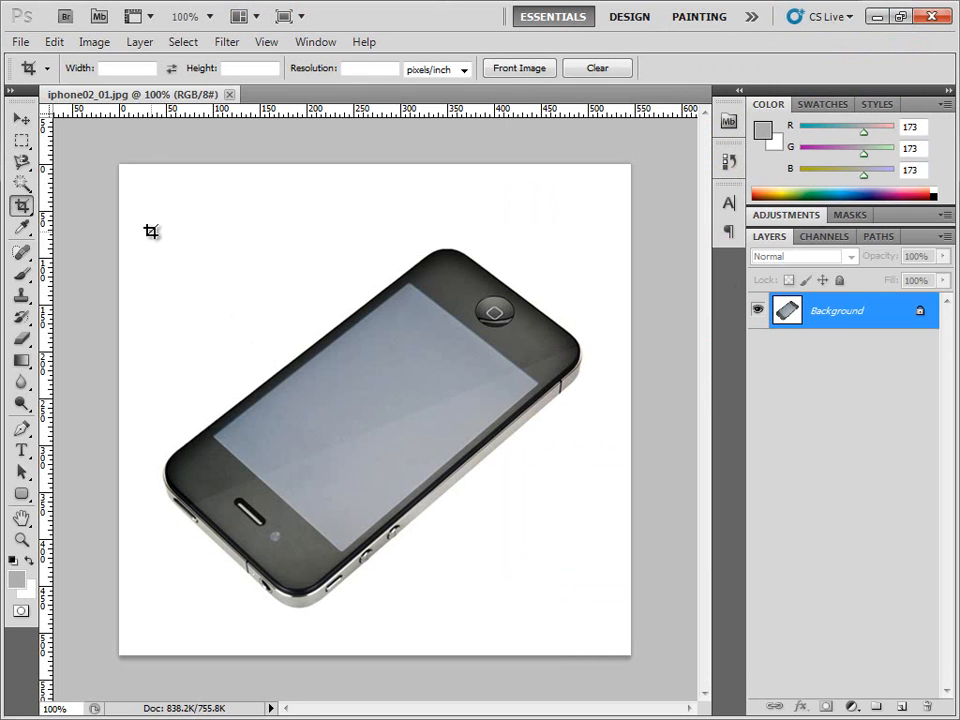
- Try a crop around the phone with the crop frame rotated to follow its tilt, and undo it
left_click_drag(150, 208, 598, 617)
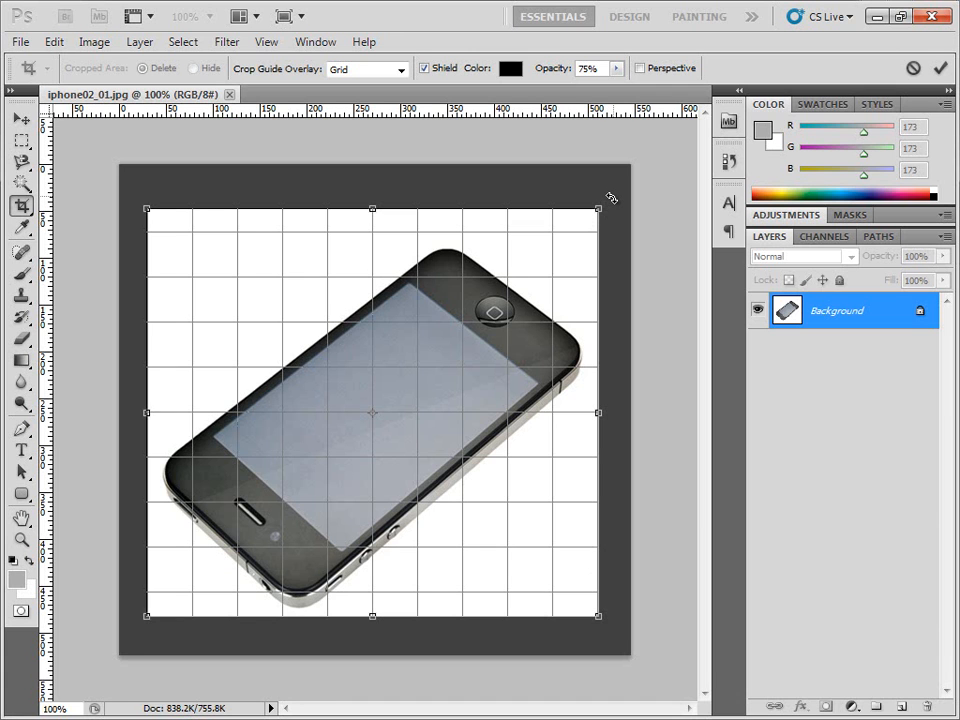
left_click_drag(611, 198, 619, 408)
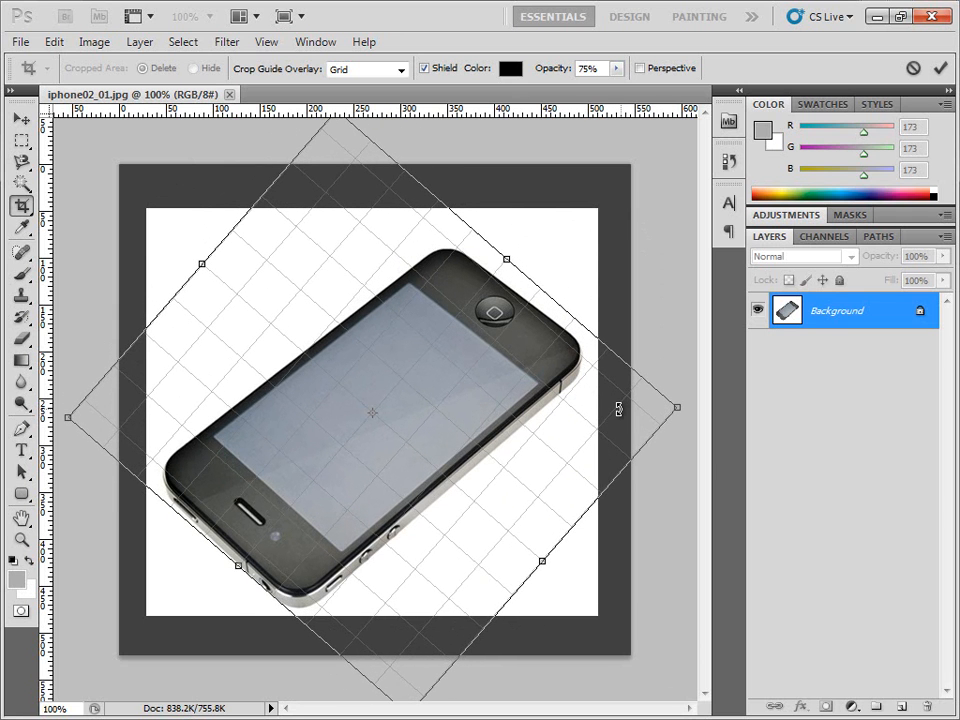
left_click_drag(617, 410, 618, 402)
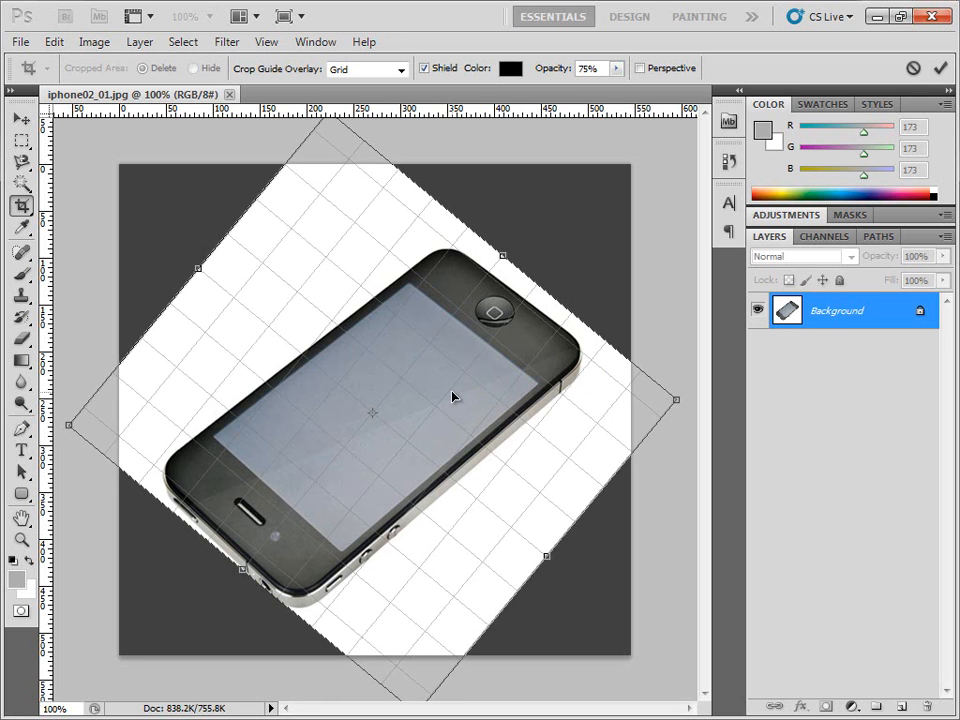
key("Return")
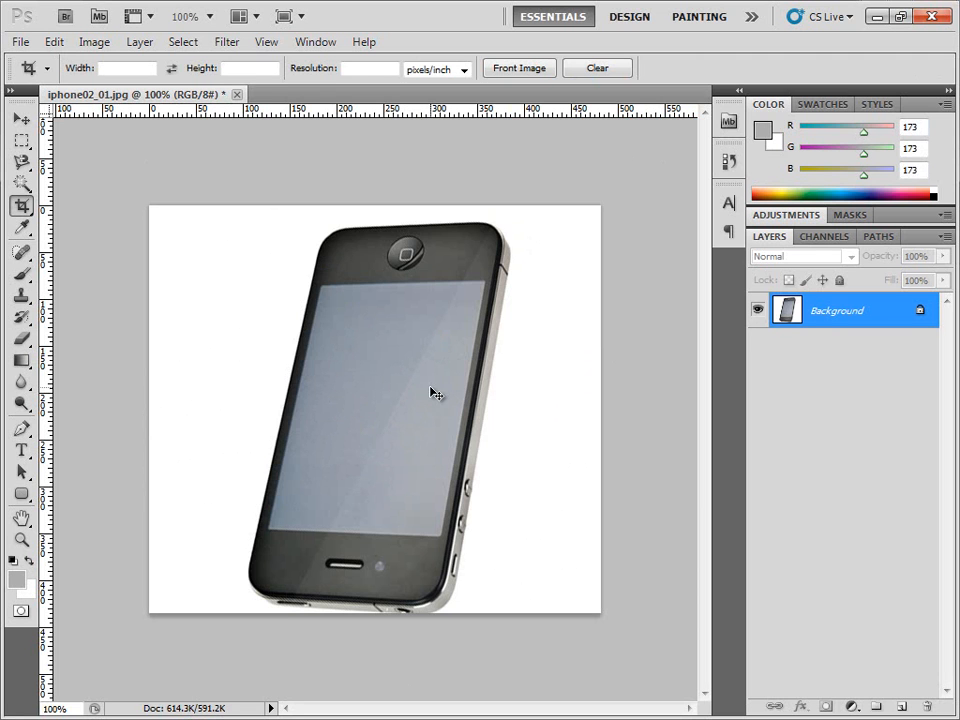
key("ctrl+z")
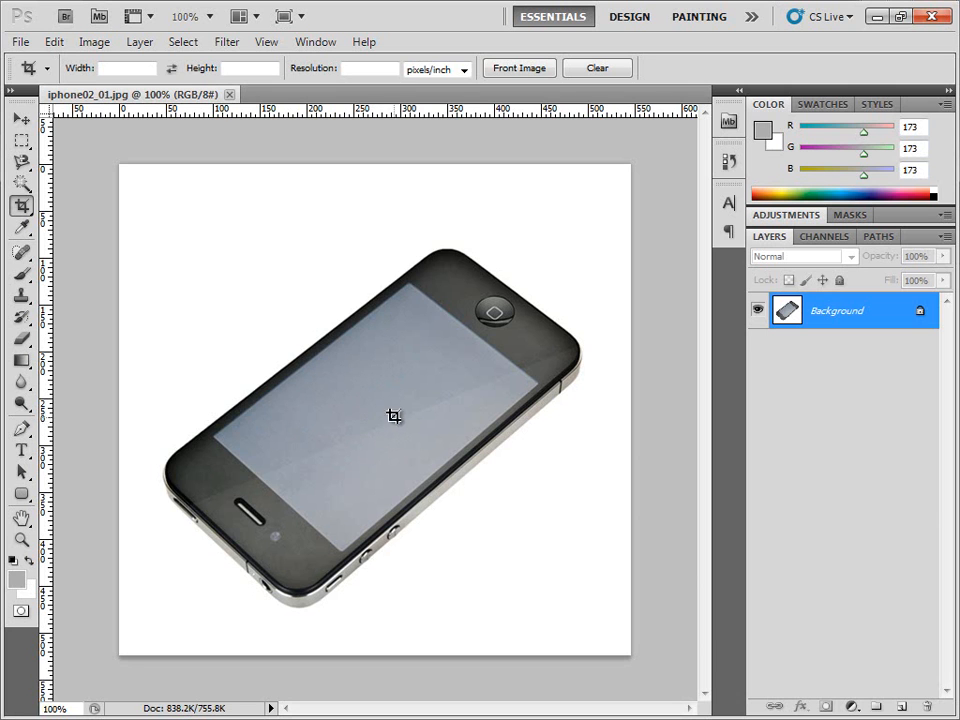
- Try straightening the image with a Ruler line about 223 px long along the phone's lower-left edge, and undo it
left_click(23, 207)
left_click(22, 205)
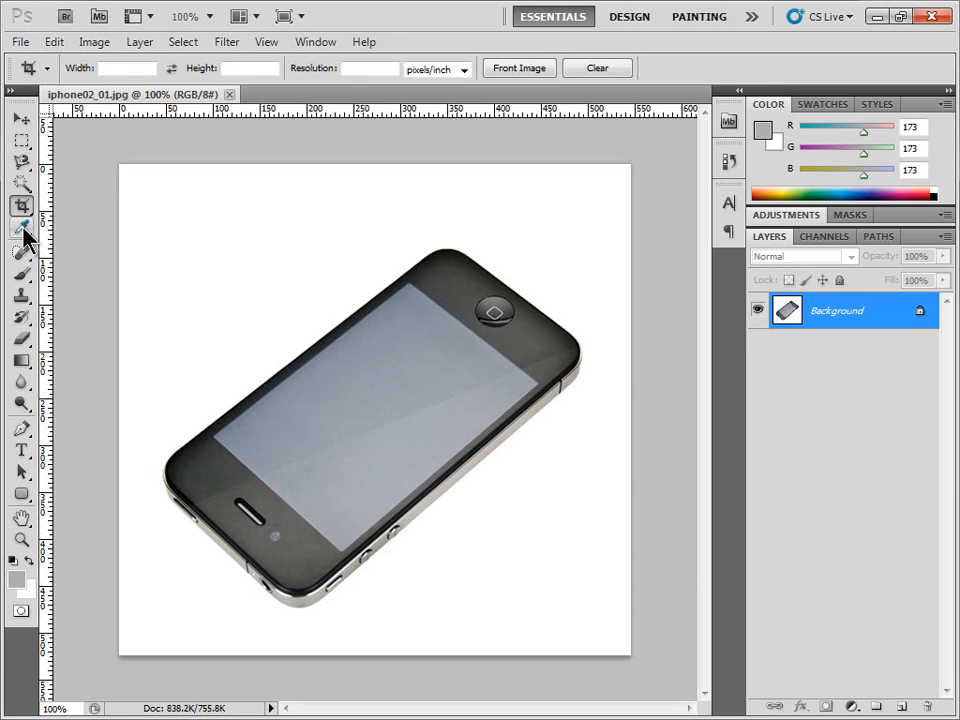
left_click(22, 228)
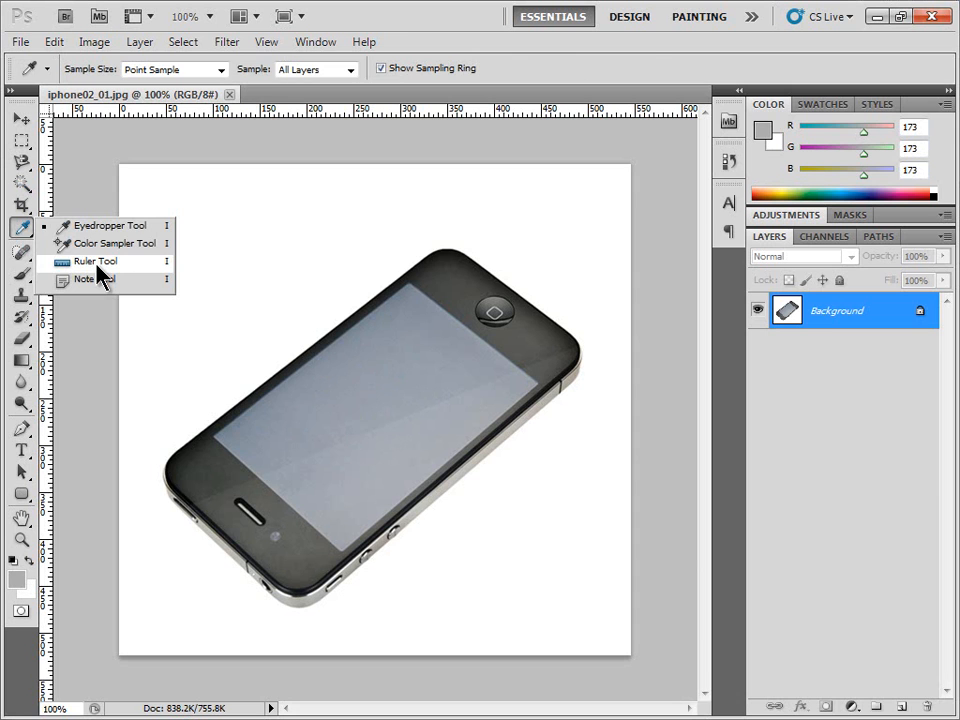
left_click(97, 263)
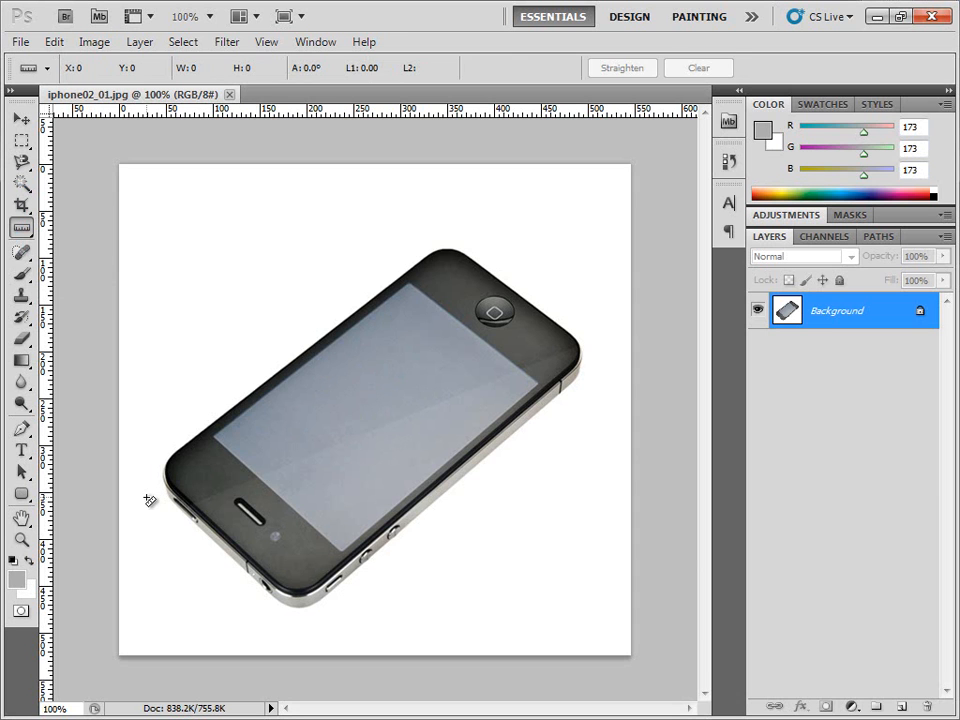
left_click_drag(149, 496, 301, 638)
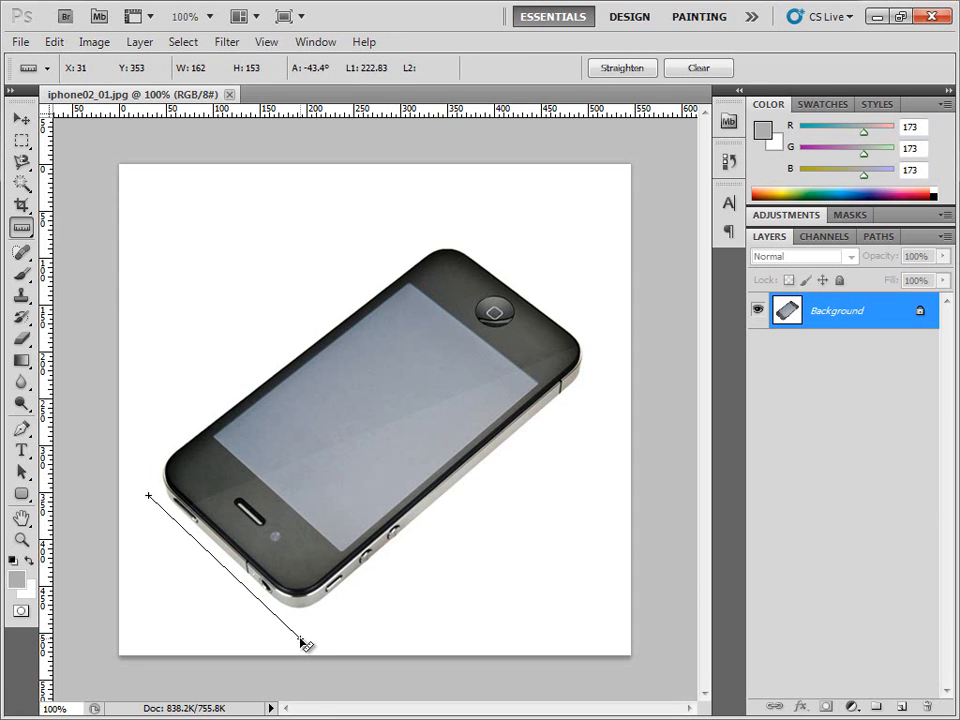
left_click(612, 68)
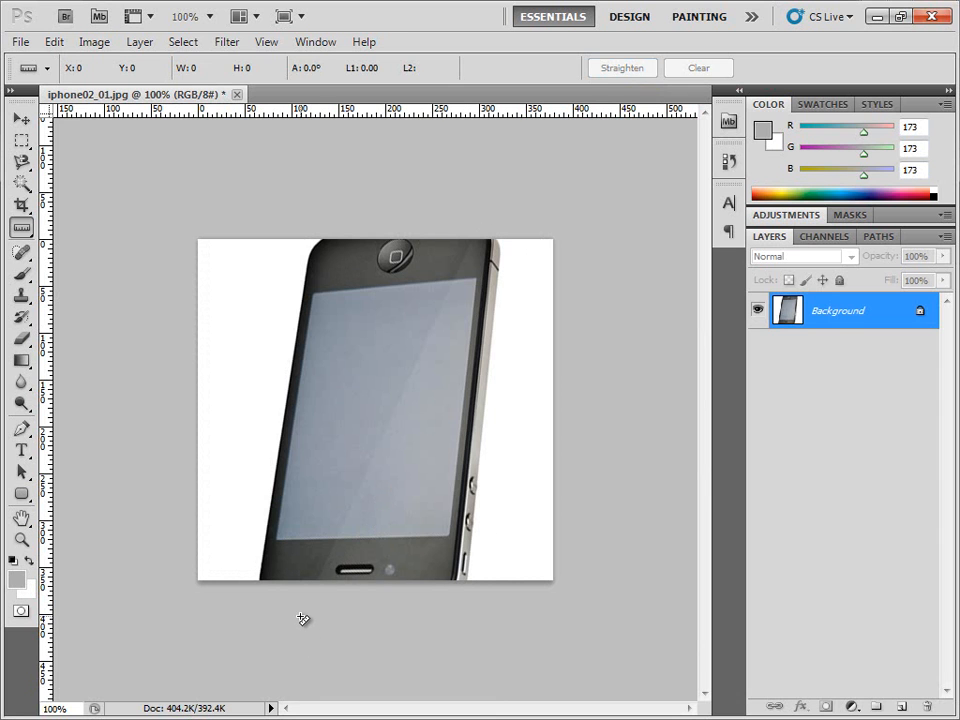
key("ctrl+z")
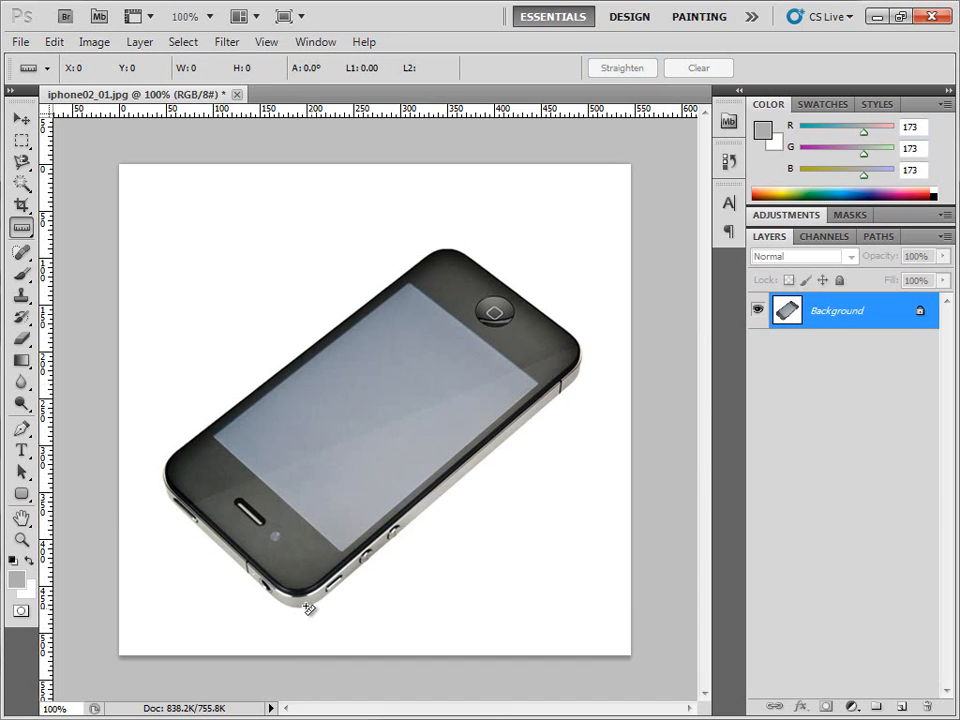
- Close iphone02_01.jpg without saving and open objects_09.JPG from the objects folder
left_click(237, 94)
left_click(384, 279)
left_click(733, 118)
left_click_drag(703, 399, 698, 549)
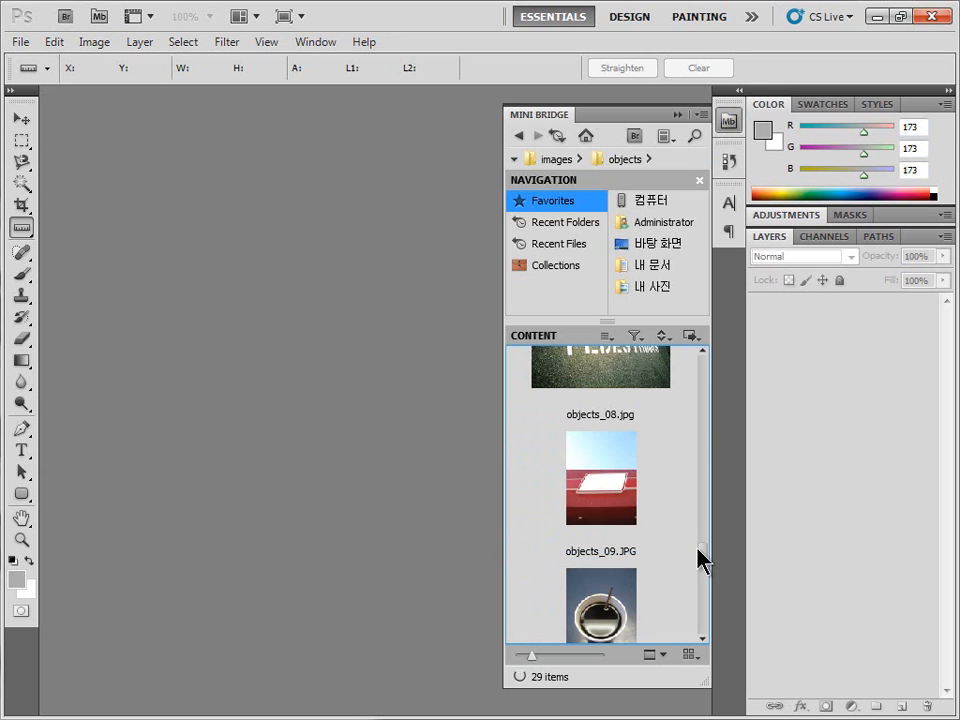
left_click(614, 493)
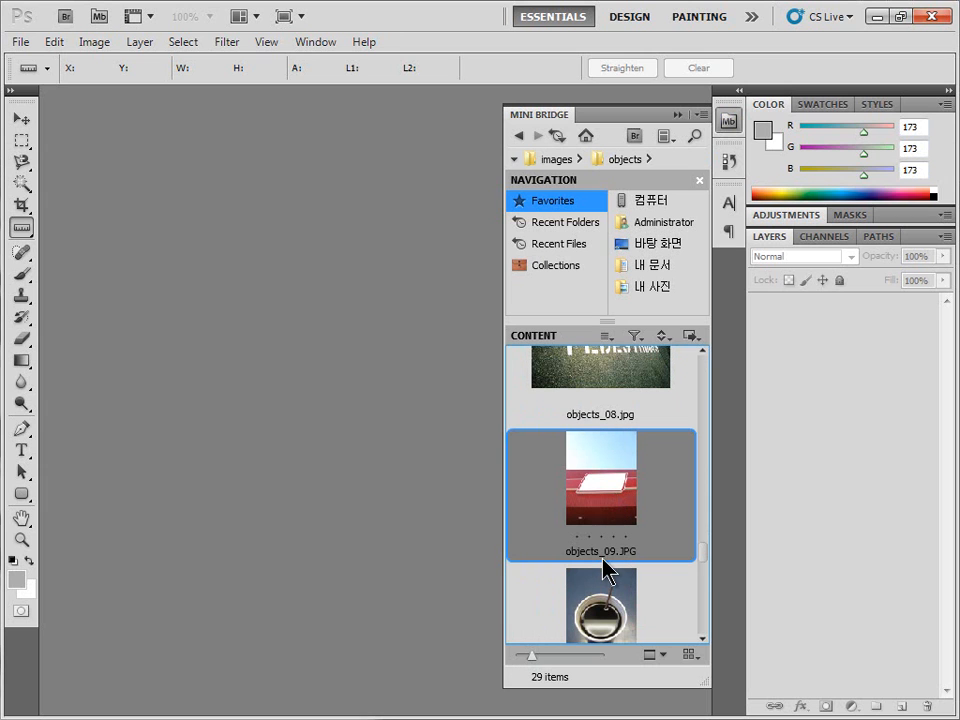
double_click(604, 510)
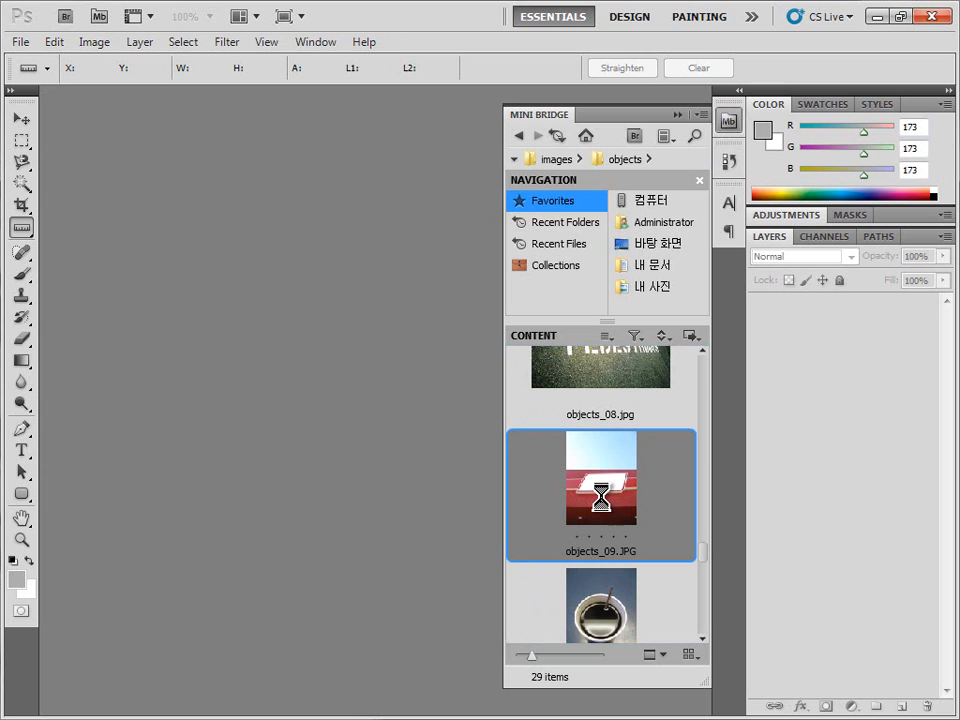
left_click(728, 121)
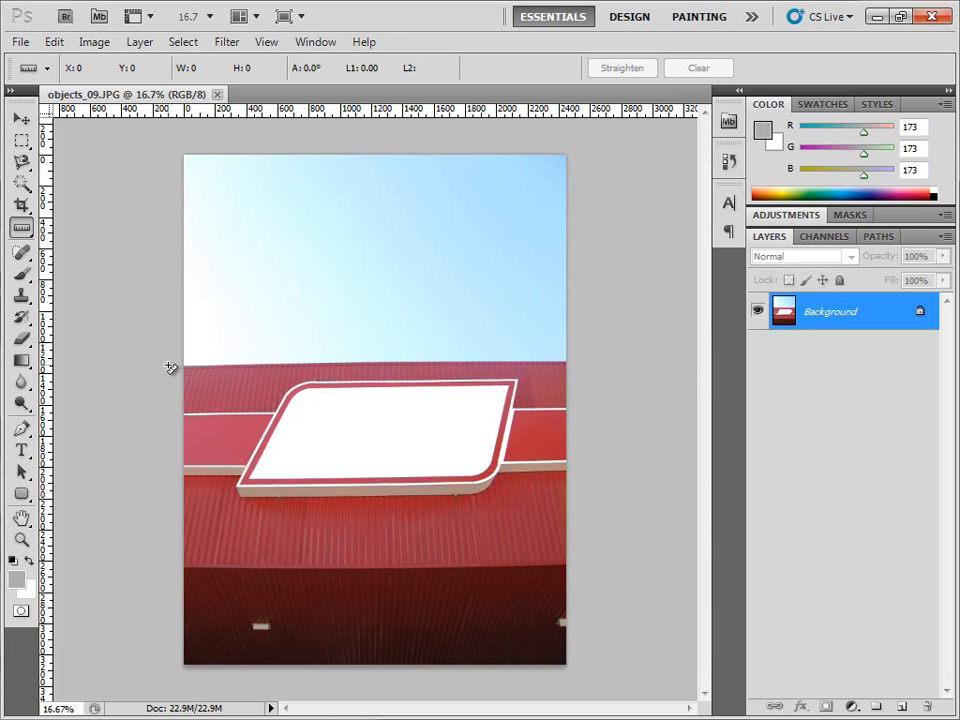
- Place a horizontal guide at the red roof's upper edge to check its tilt, and remove the guide
left_click_drag(302, 108, 214, 358)
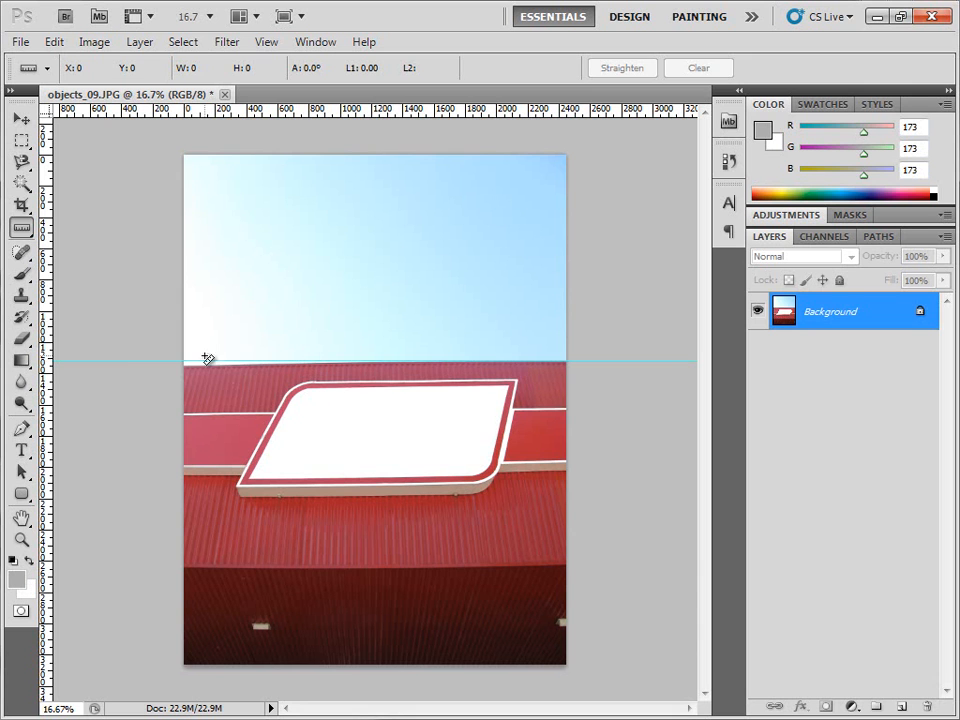
left_click(22, 120)
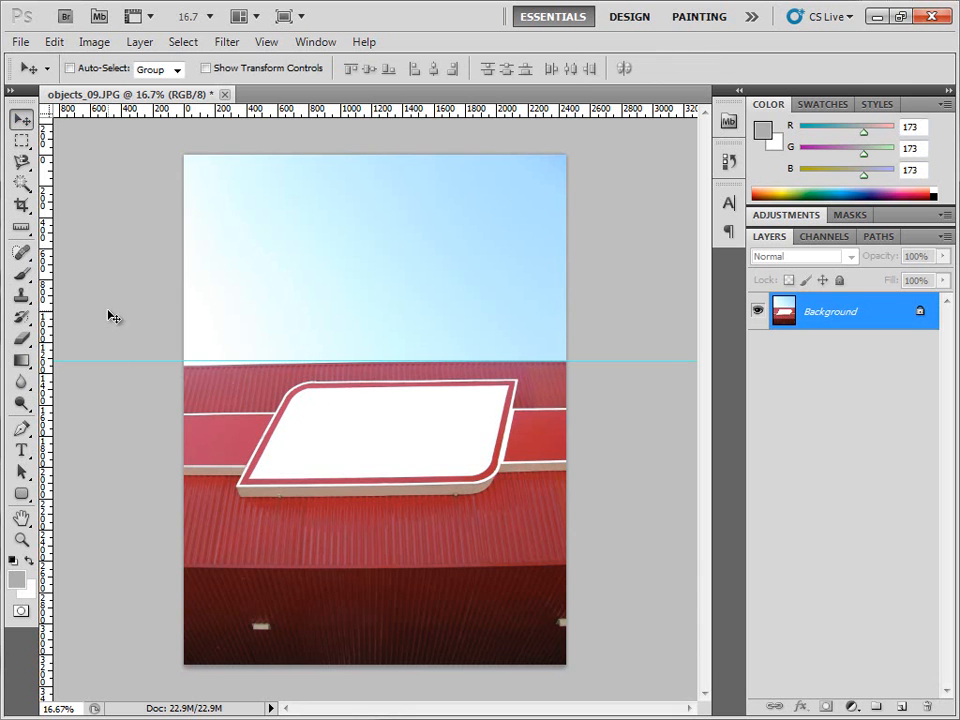
left_click_drag(146, 361, 138, 106)
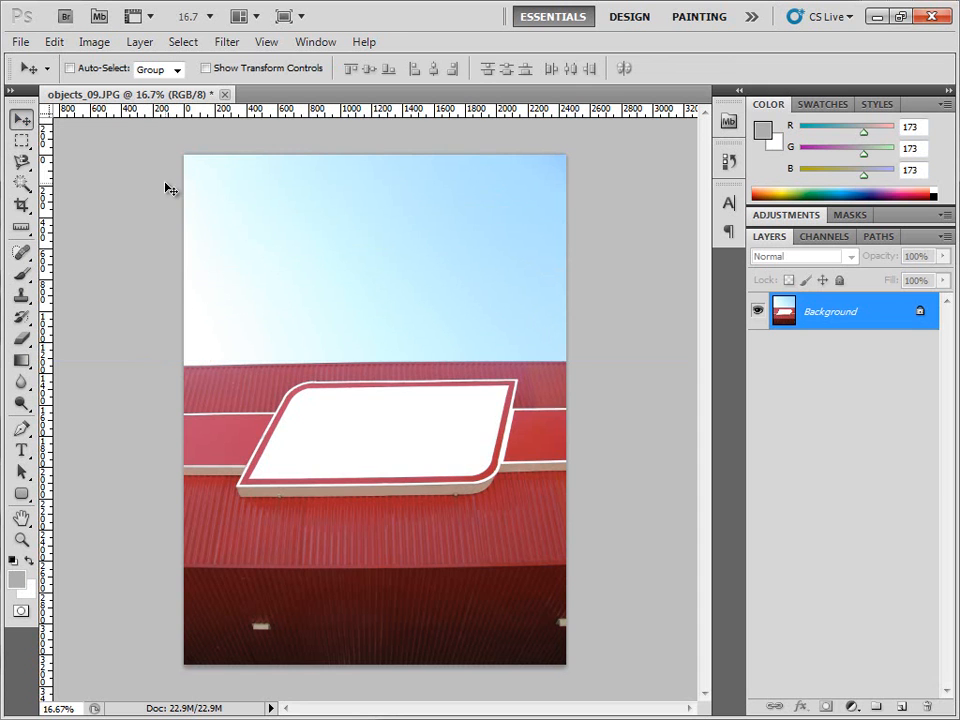
- Straighten objects_09.JPG using a Ruler line drawn along the red roof's upper edge, about 2814 px long
left_click(22, 228)
left_click_drag(22, 228, 86, 262)
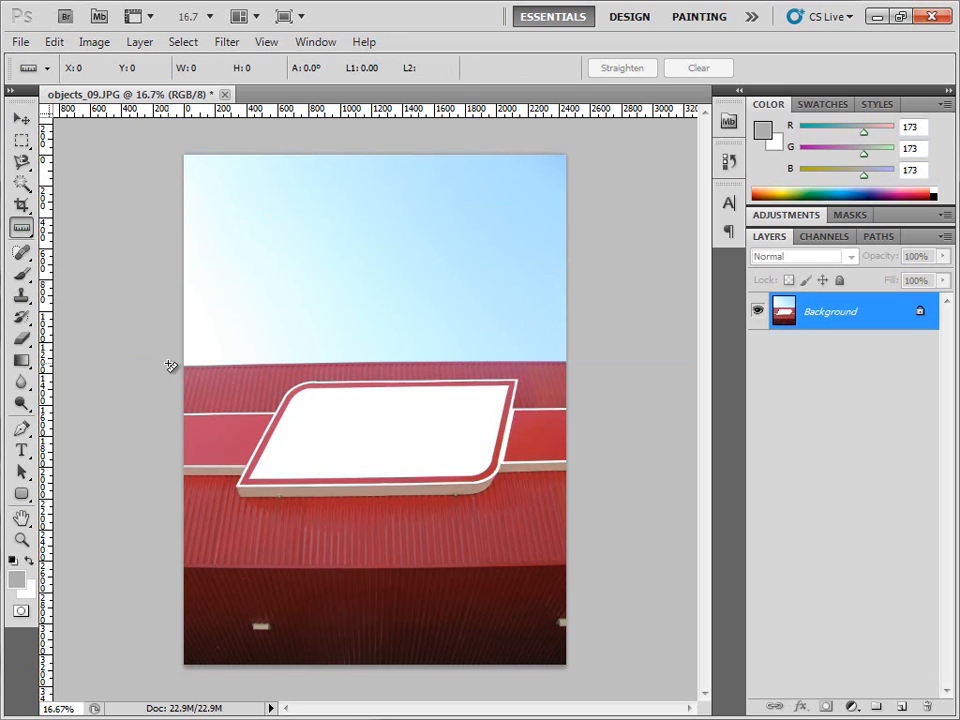
mouse_move(168, 366)
left_mouse_down()
mouse_move(576, 349)
mouse_move(610, 361)
left_mouse_up()
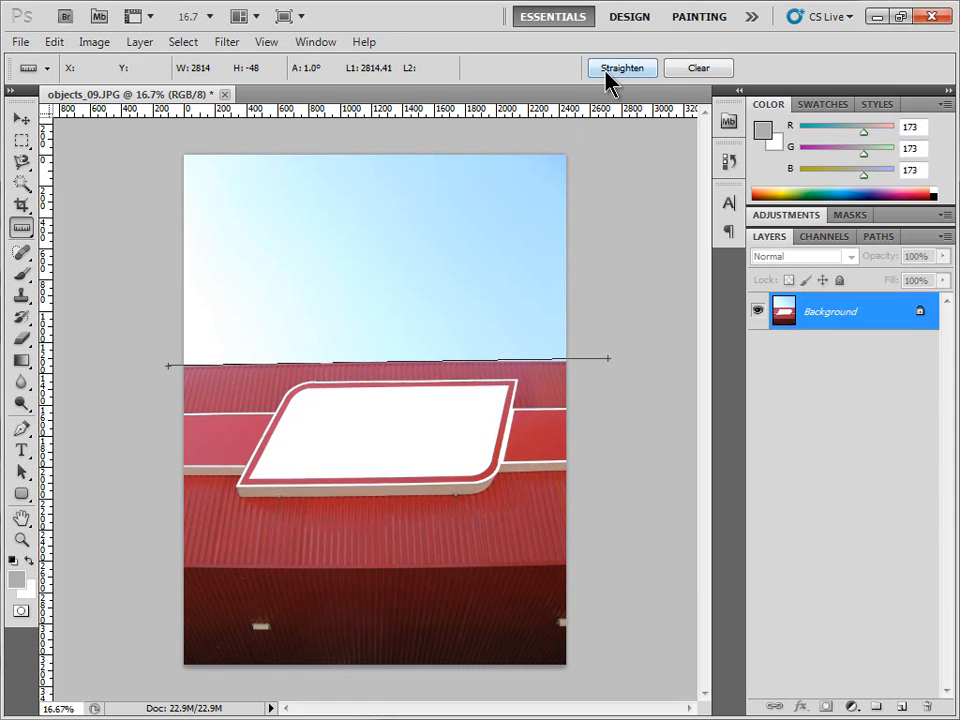
left_click(620, 68)
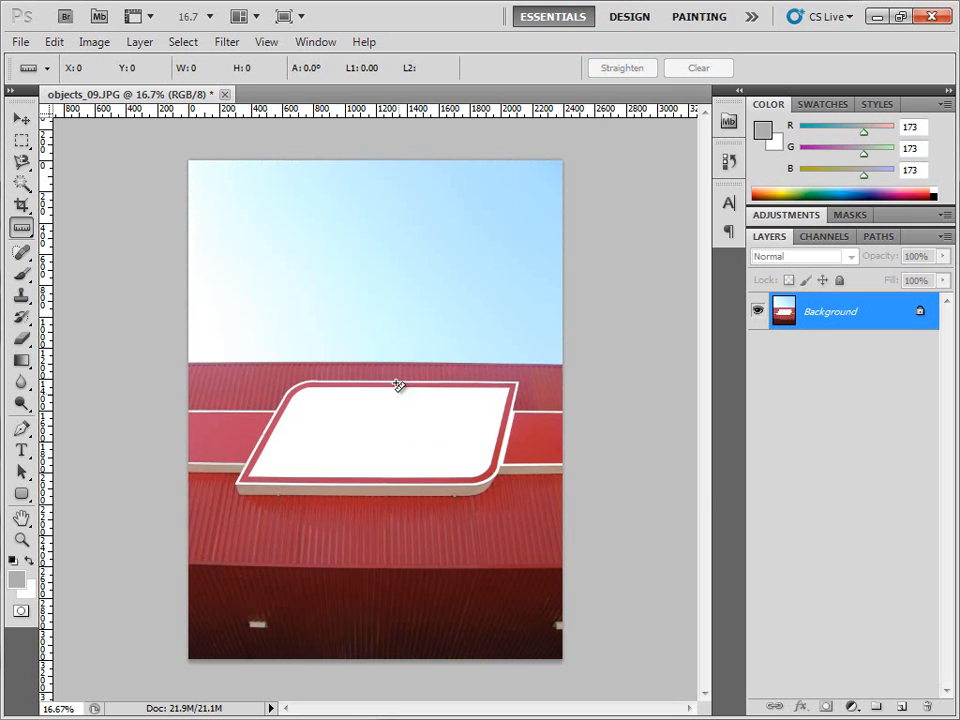
- Convert the Background of objects_09.JPG to a regular layer named Layer 0
left_click_drag(371, 122, 425, 94)
double_click(896, 315)
left_click(632, 304)
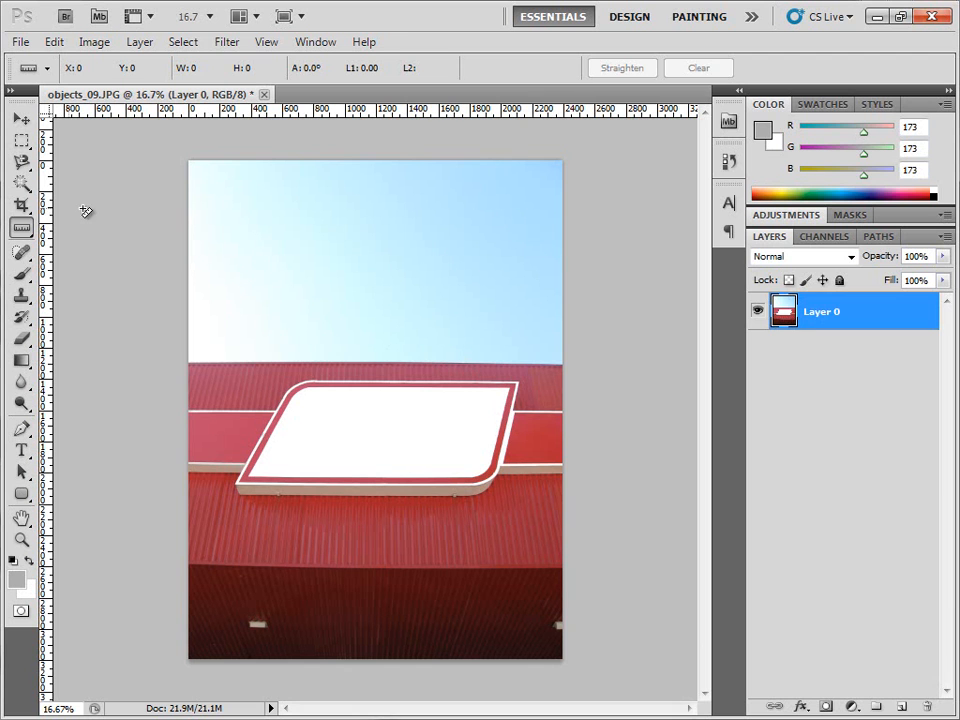
- Crop Layer 0 around the white sign with the cropped area set to Delete
left_click(21, 205)
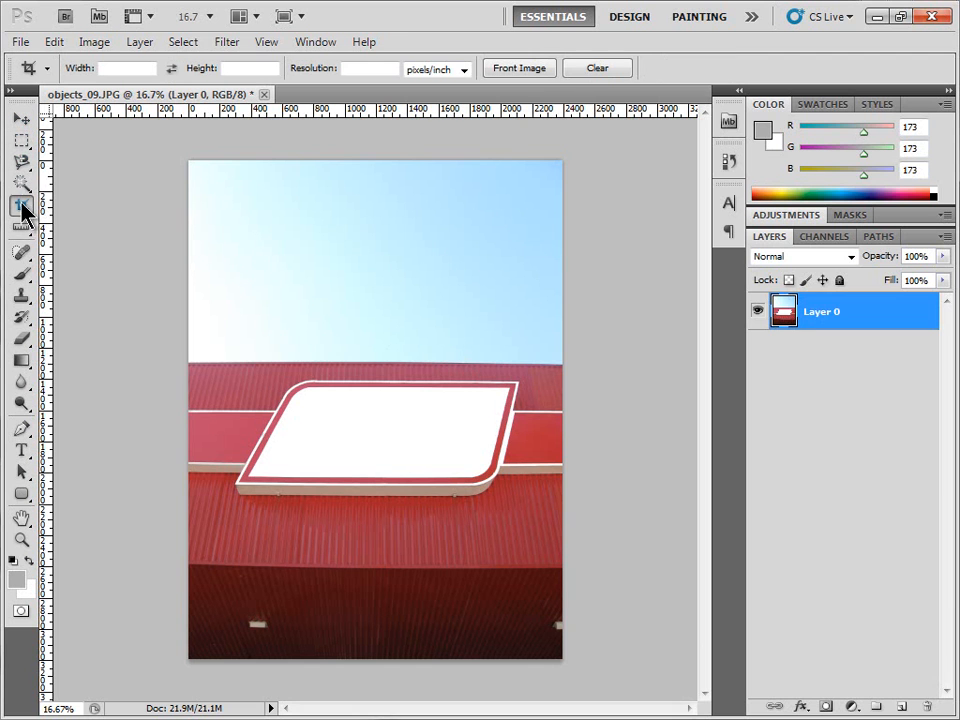
left_click_drag(267, 271, 509, 535)
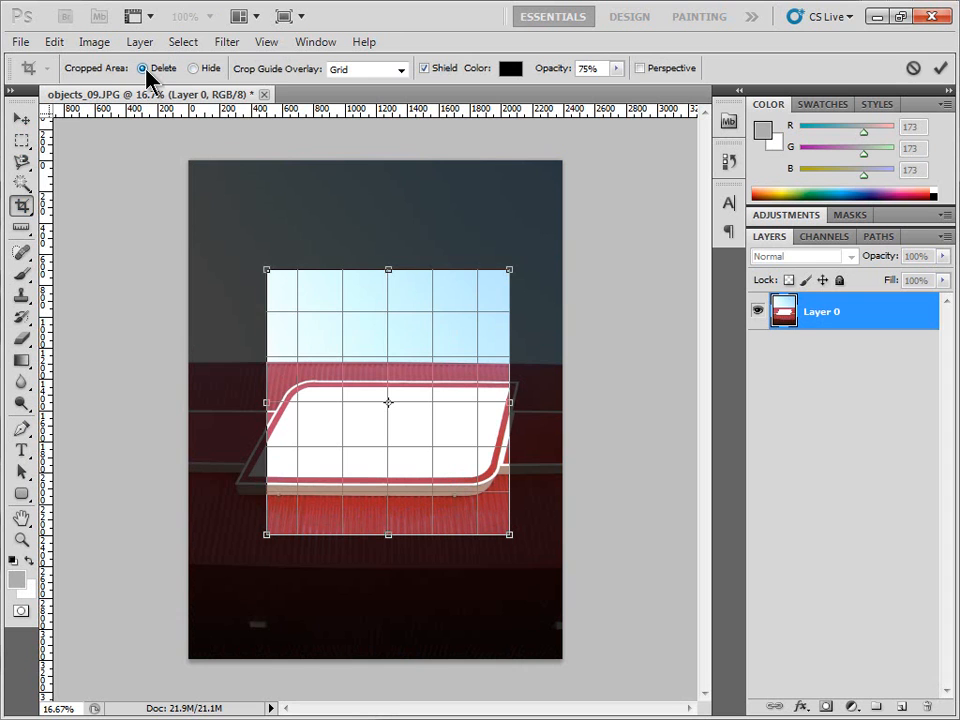
left_click(146, 70)
left_click(193, 69)
left_click(143, 69)
key("Return")
- Move the cropped Layer 0 down and to the right to check for hidden pixels, and undo the move
left_click(19, 120)
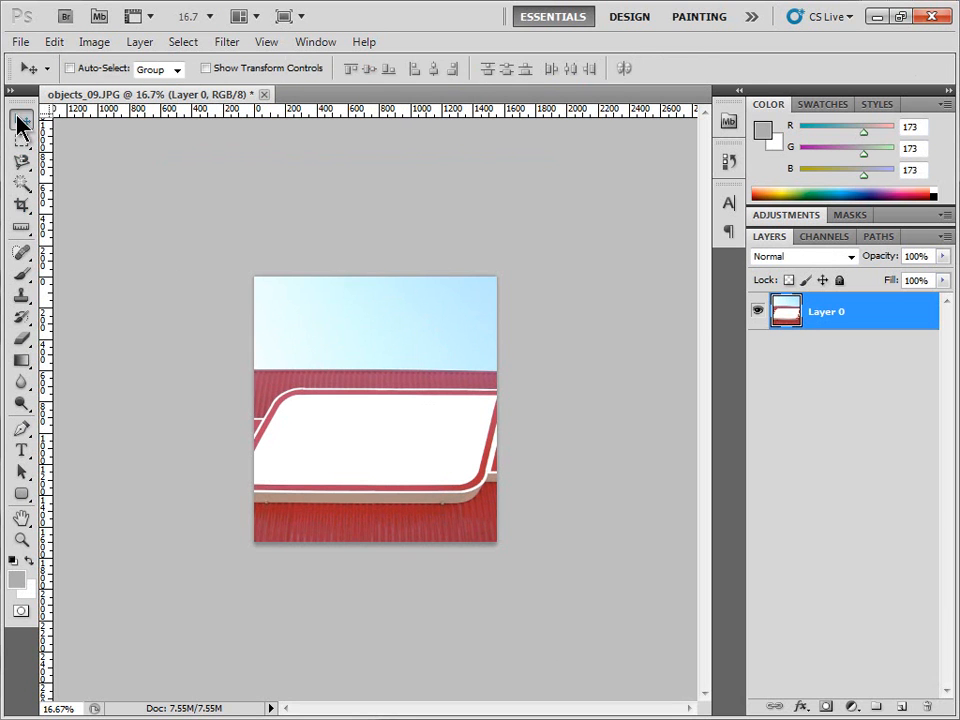
left_click_drag(116, 212, 357, 381)
key("ctrl+z")
- Step back through the edit history to restore the uncropped Layer 0 of objects_09.JPG
left_click(88, 44)
mouse_move(47, 43)
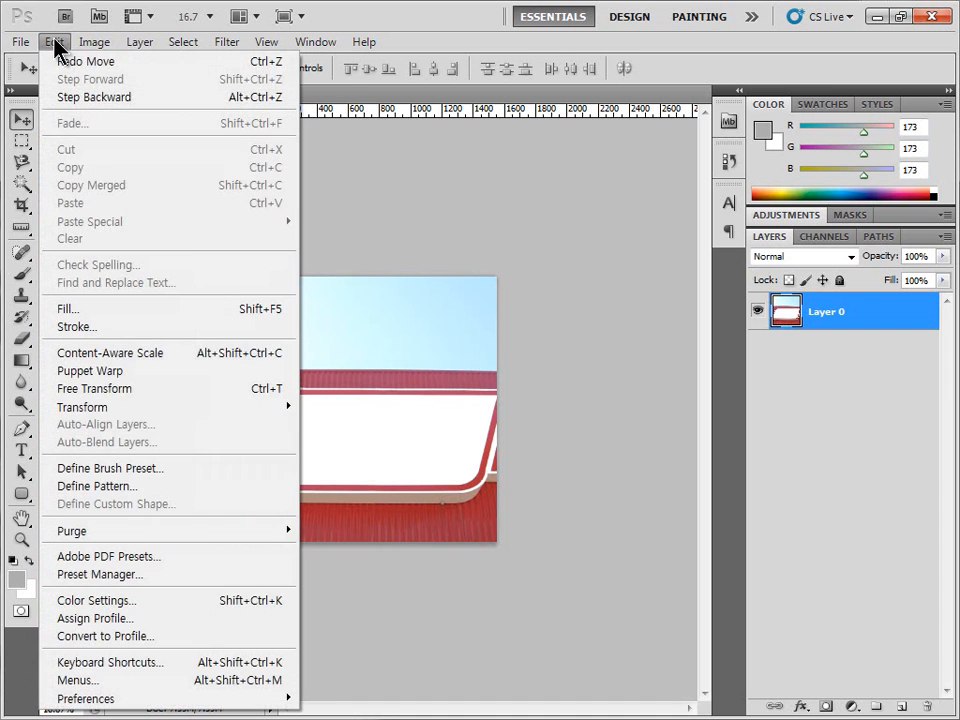
left_click(66, 63)
left_click(54, 42)
left_click(77, 97)
left_click(54, 42)
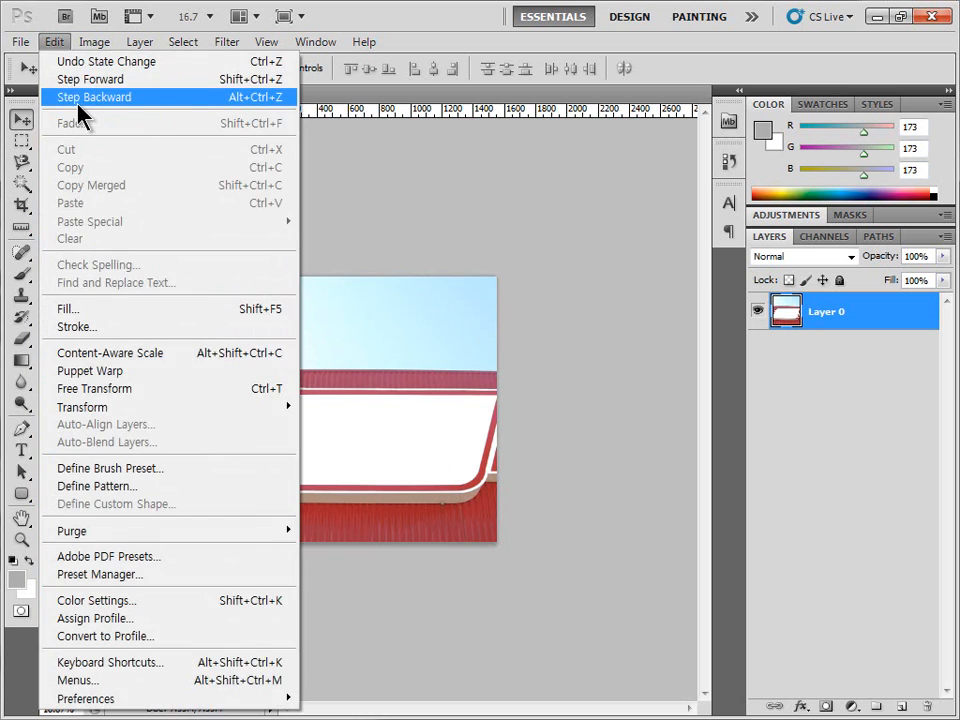
left_click(78, 98)
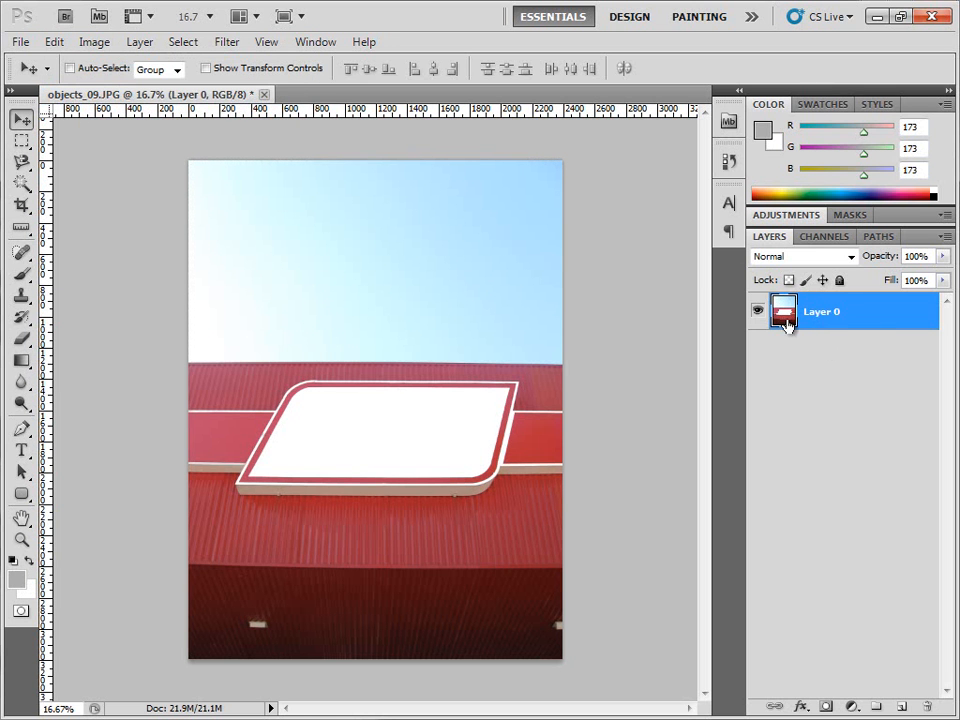
- Try cropping Layer 0 around the whole white sign with the cropped area set to Delete, and undo the crop
left_click(22, 206)
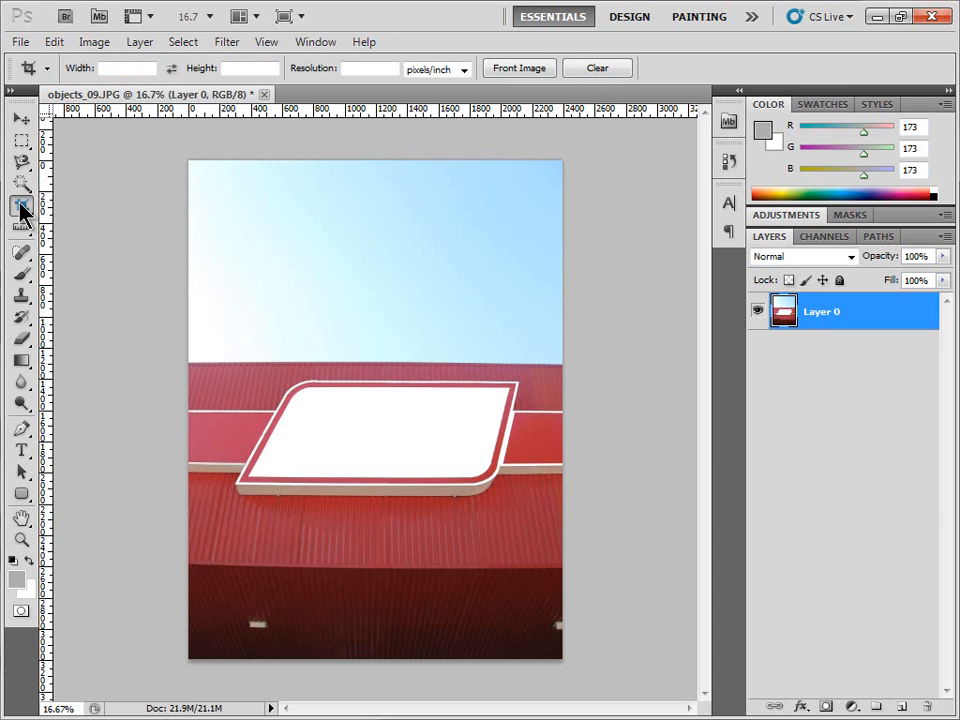
left_click_drag(226, 258, 528, 556)
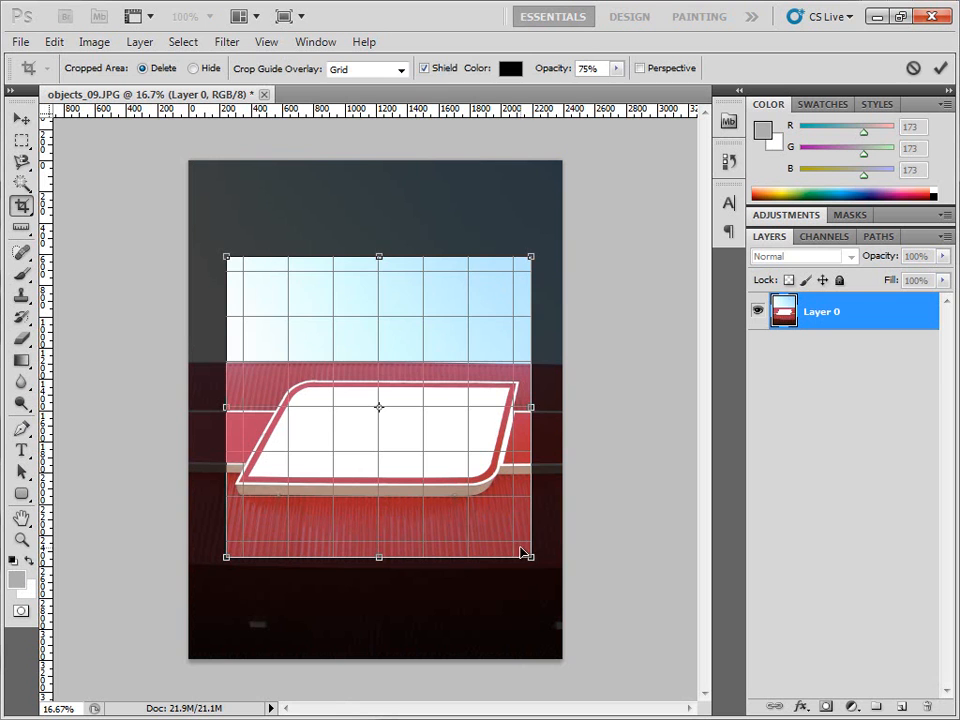
key("Return")
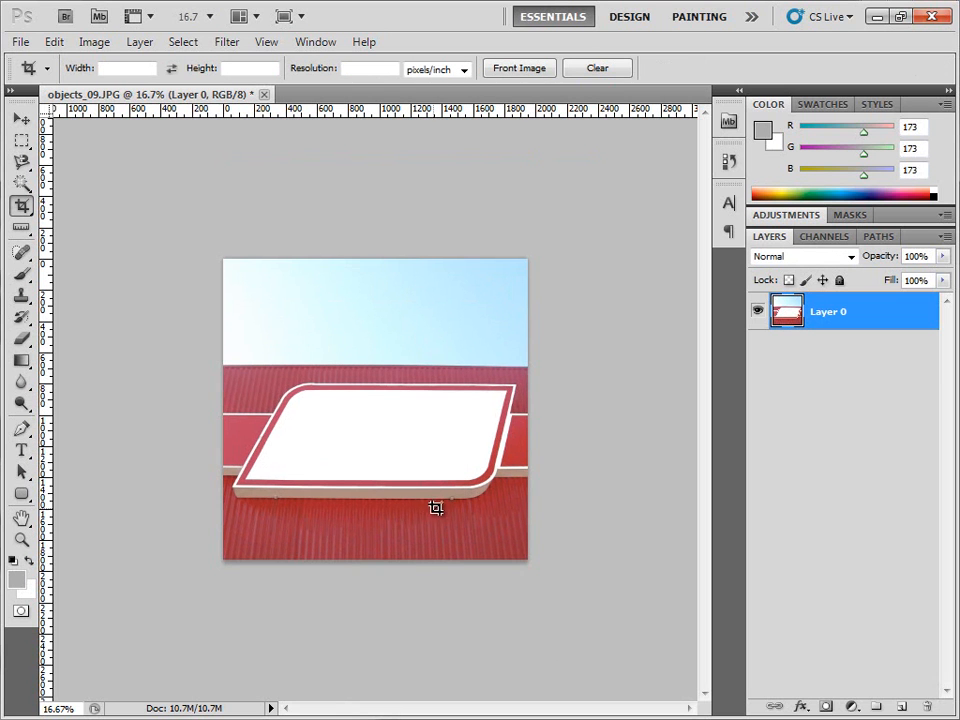
key("ctrl+z")
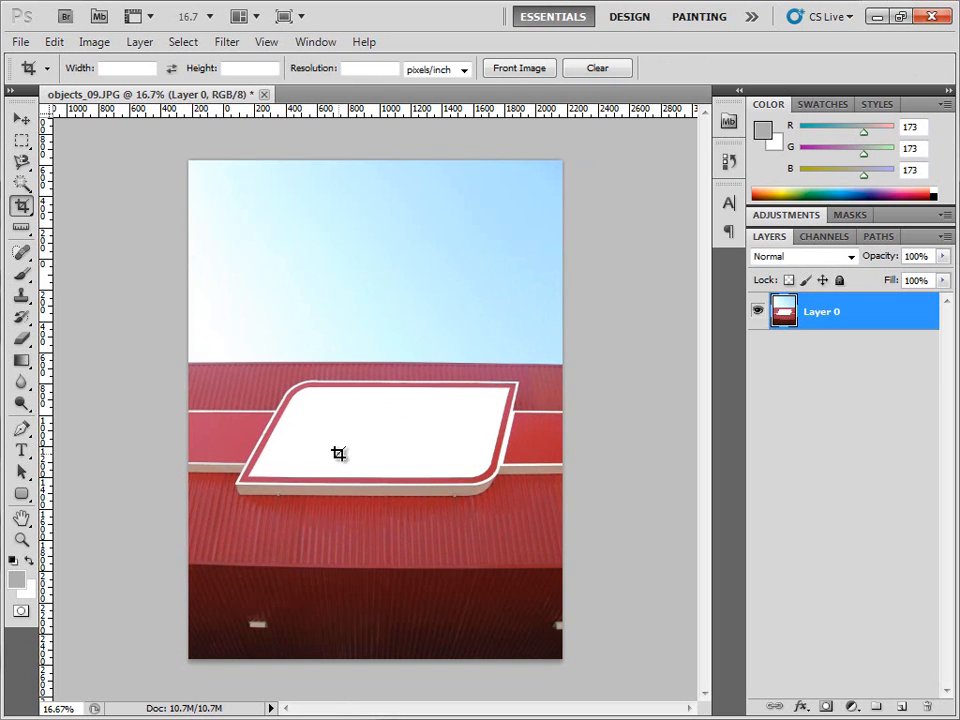
- Crop Layer 0 around the white sign to about 2200 × 1900 px with the cropped area set to Hide
left_click_drag(204, 255, 551, 549)
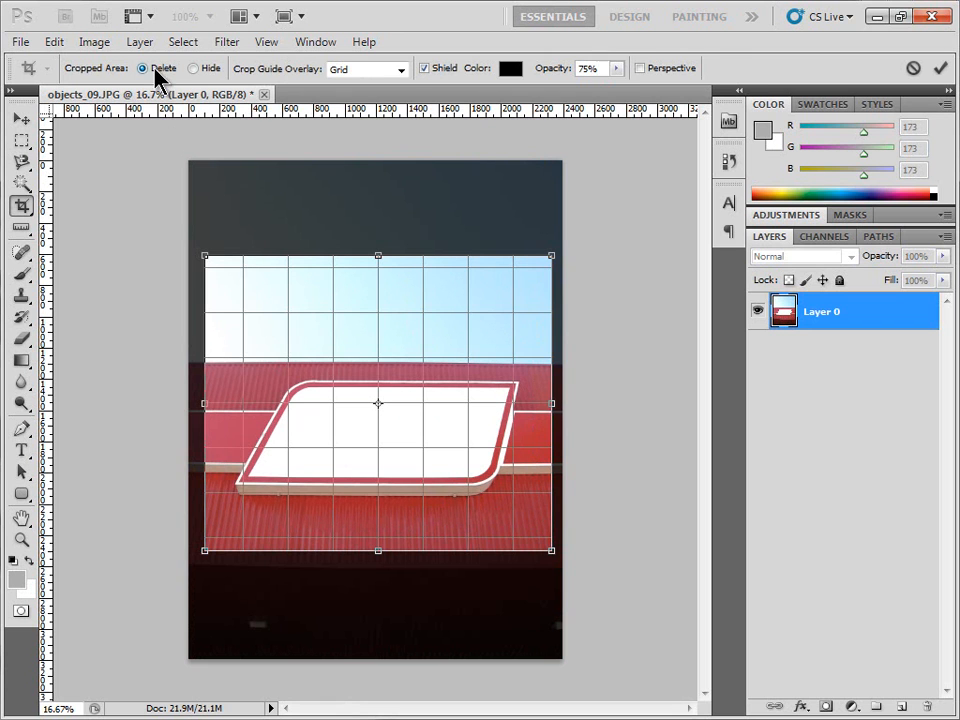
left_click(194, 69)
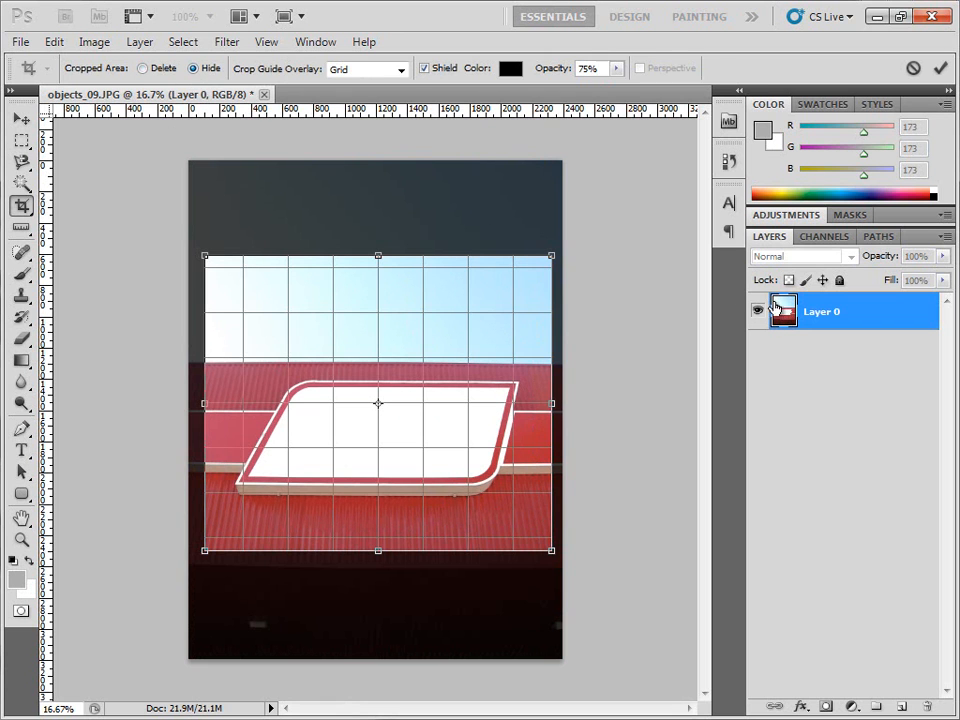
key("Return")
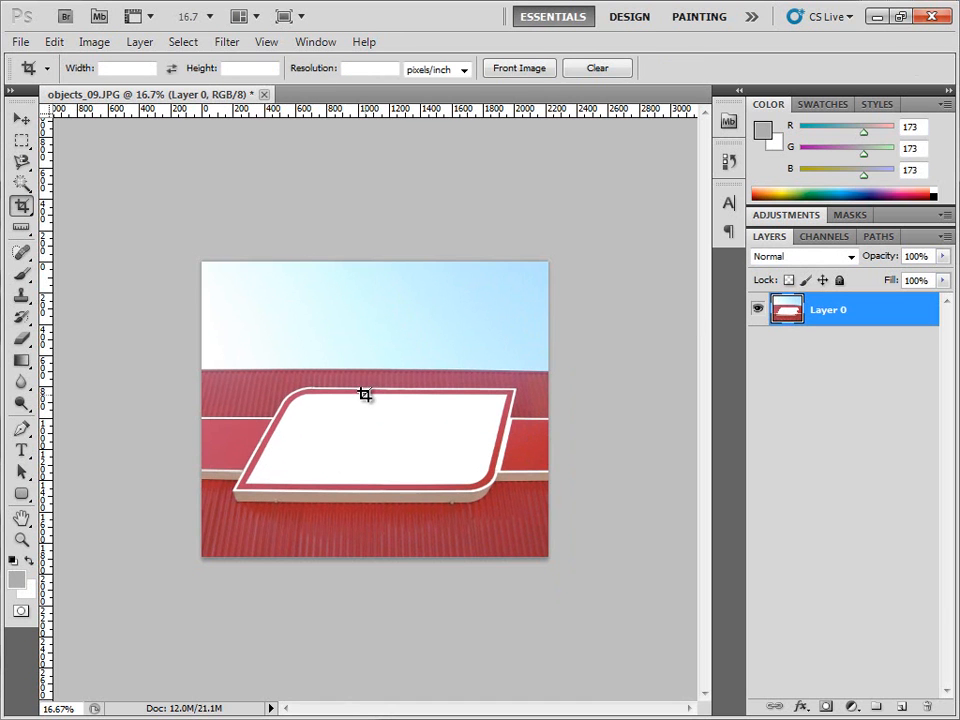
- Move Layer 0 around within the cropped canvas to bring the hidden image areas into view, ending slightly up and to the left
left_click(21, 119)
left_click_drag(296, 388, 266, 353)
left_click_drag(340, 446, 367, 458)
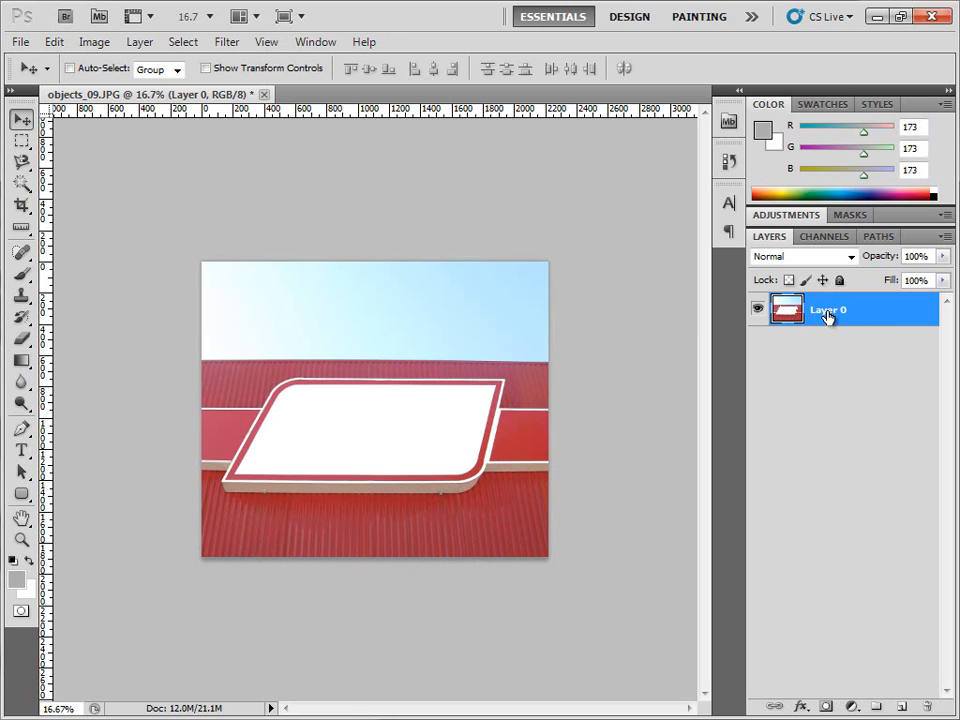
left_click(21, 205)
left_click_drag(278, 355, 422, 489)
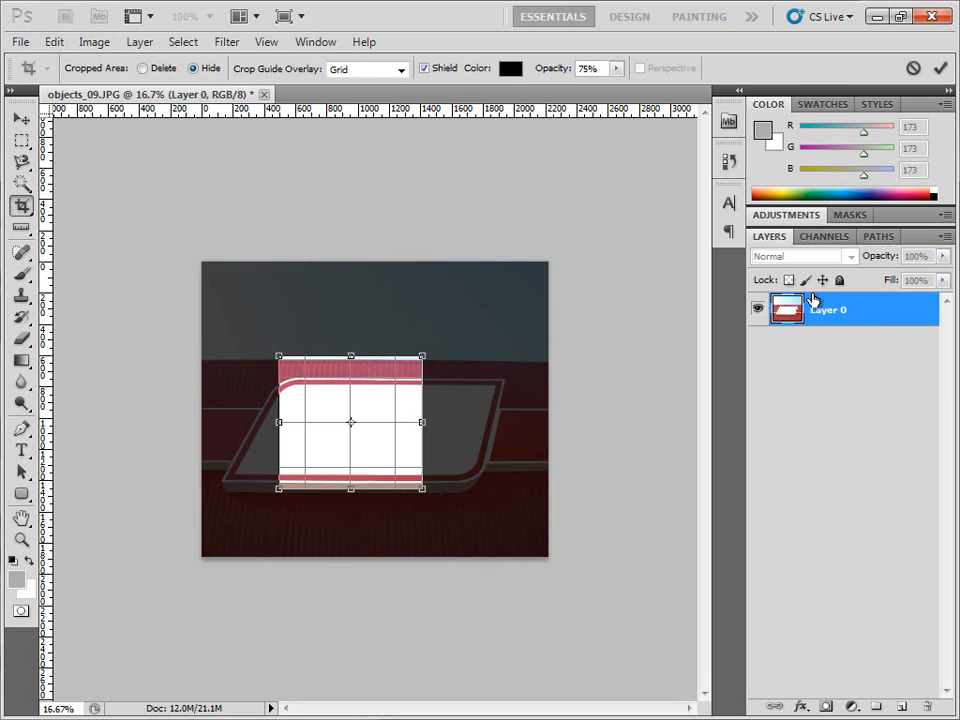
key("Escape")
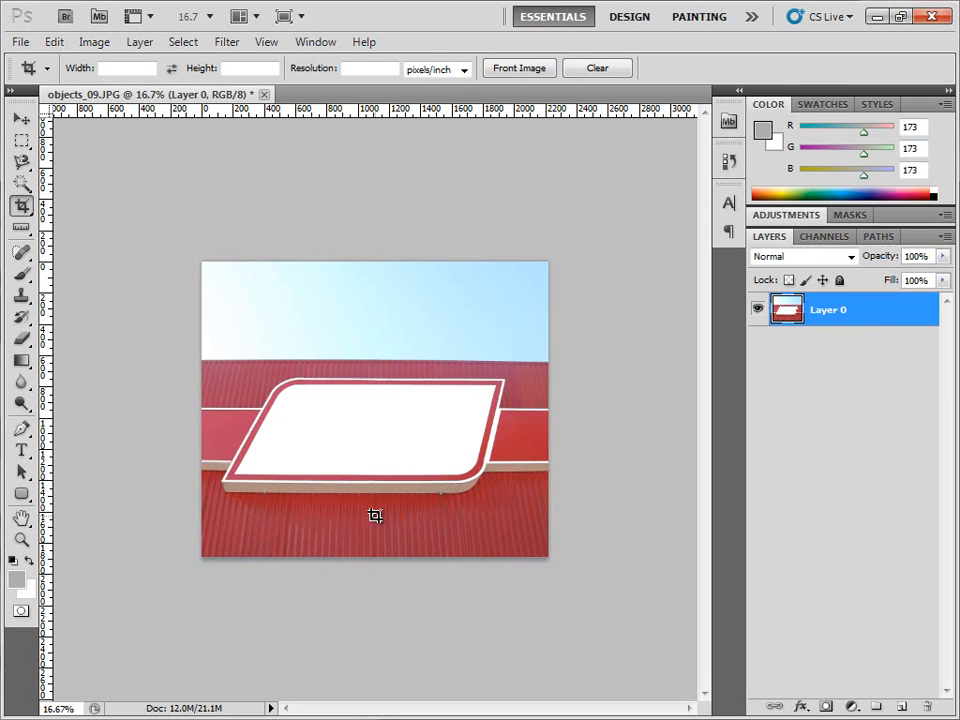
- Bring up the image-wide commands for adjusting the canvas around the cropped Layer 0
left_click(91, 42)
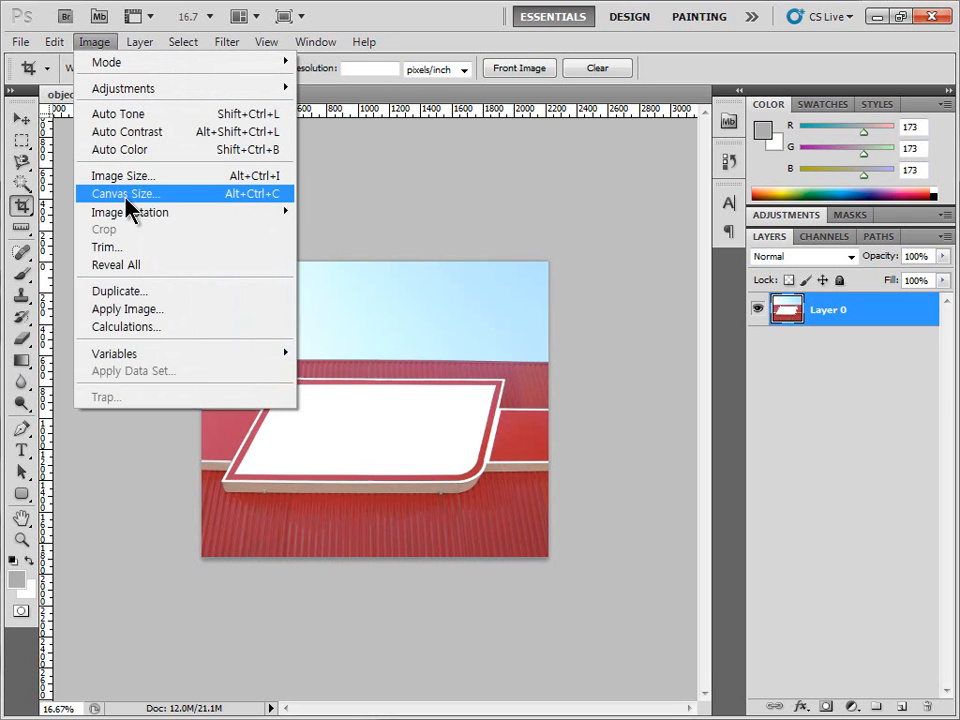